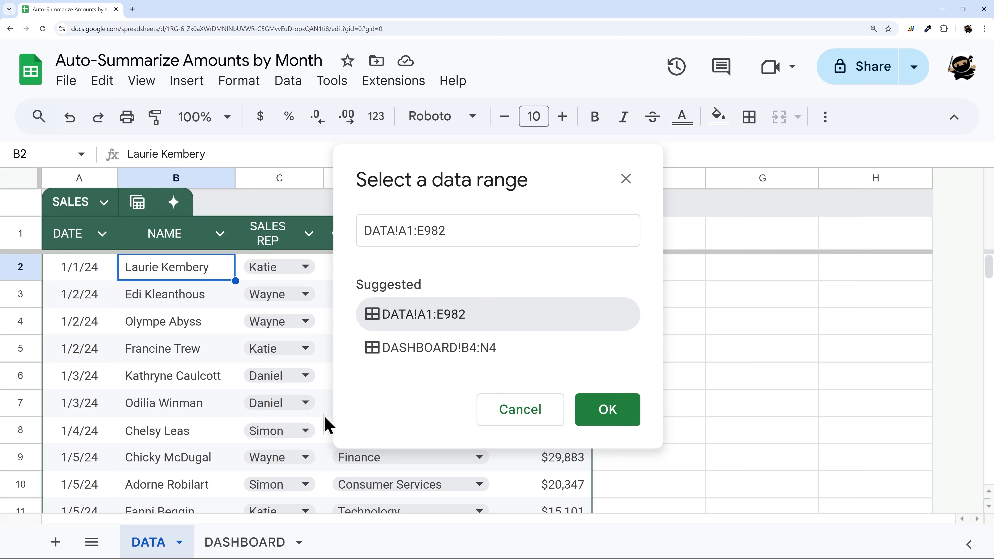
# Step: Create a pivot table on a new sheet using the SALES table as its data range
pyautogui.moveTo(417, 231); pyautogui.dragTo(452, 231)
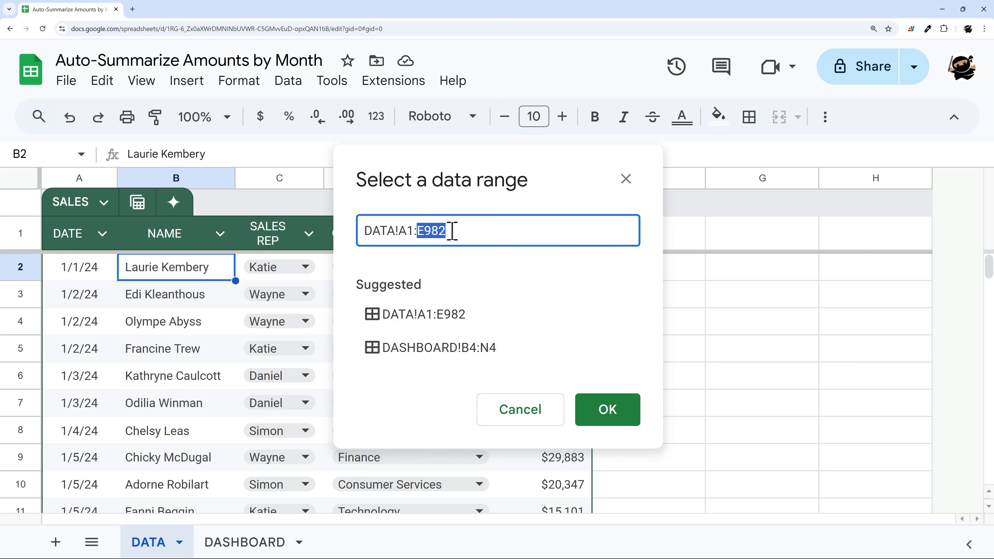
pyautogui.click(608, 411)
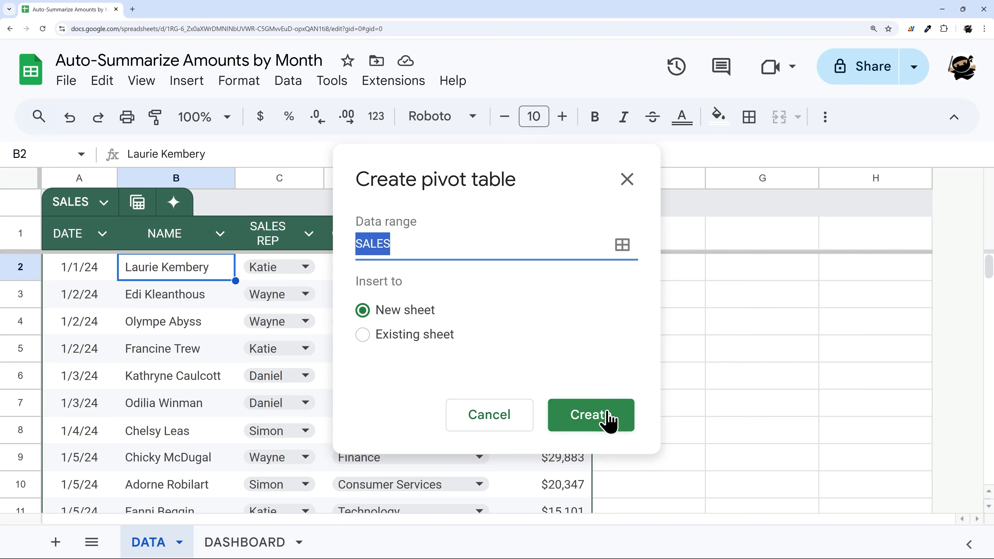
pyautogui.click(602, 416)
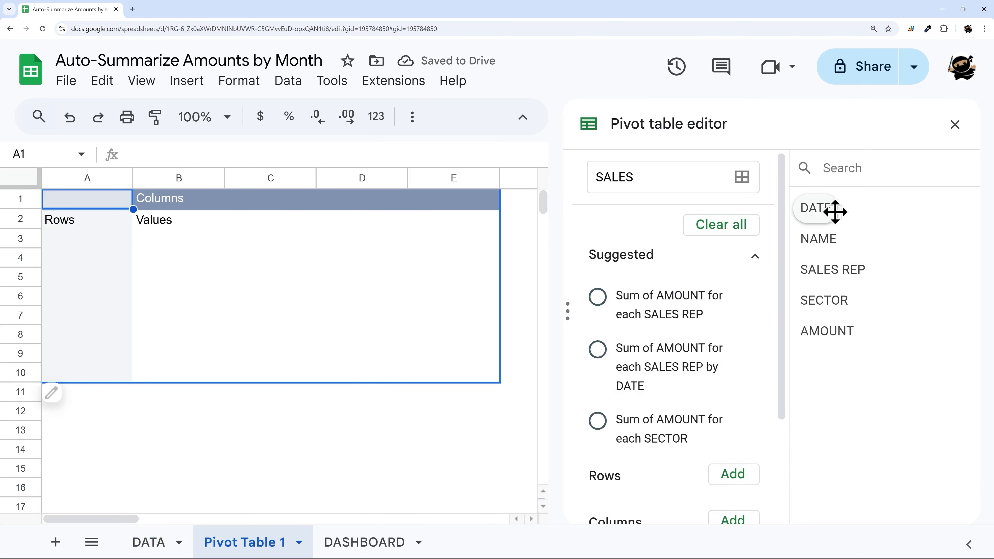
# Step: Add DATE to the pivot table's rows and create a pivot date group by Month
pyautogui.moveTo(822, 212); pyautogui.dragTo(628, 500)
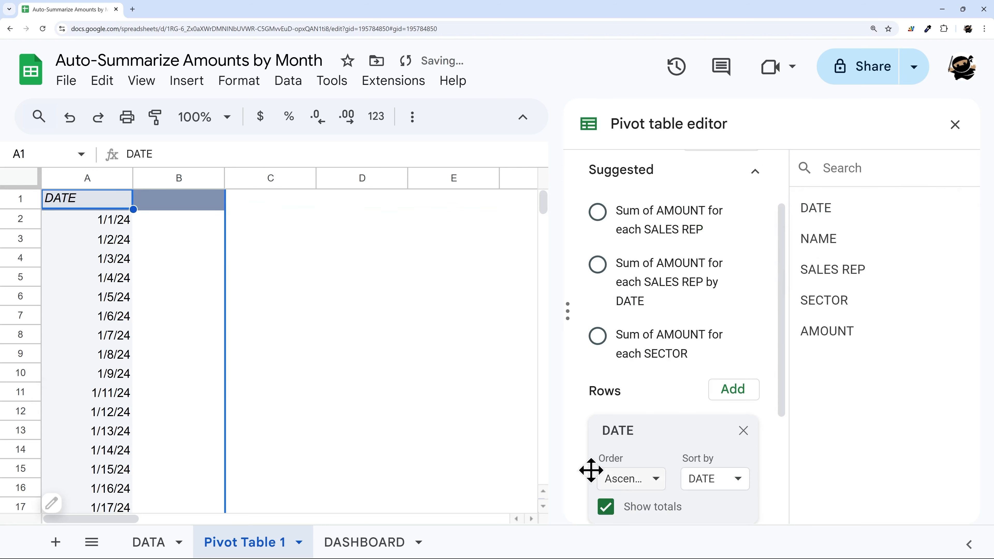
pyautogui.scroll(-1, 211, 322)
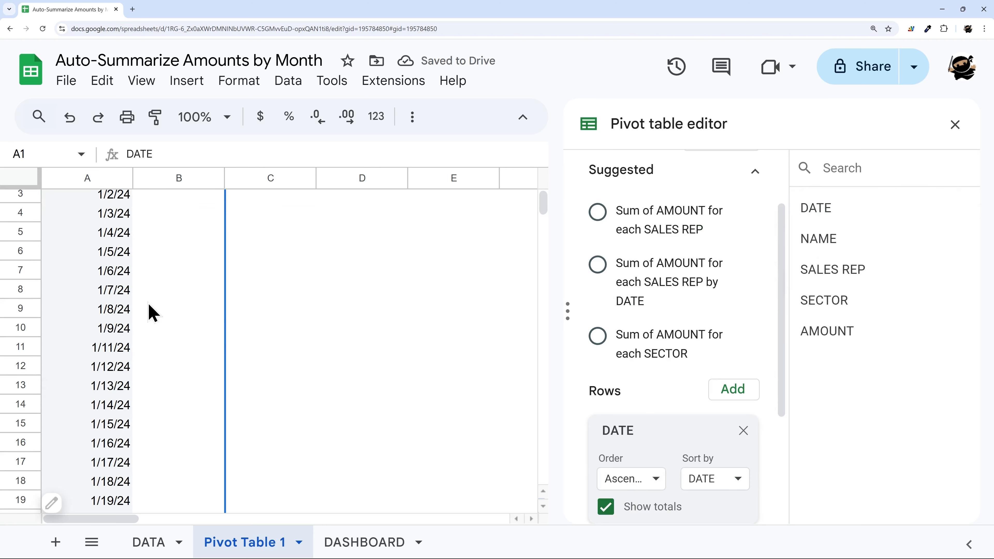
pyautogui.rightClick(115, 277)
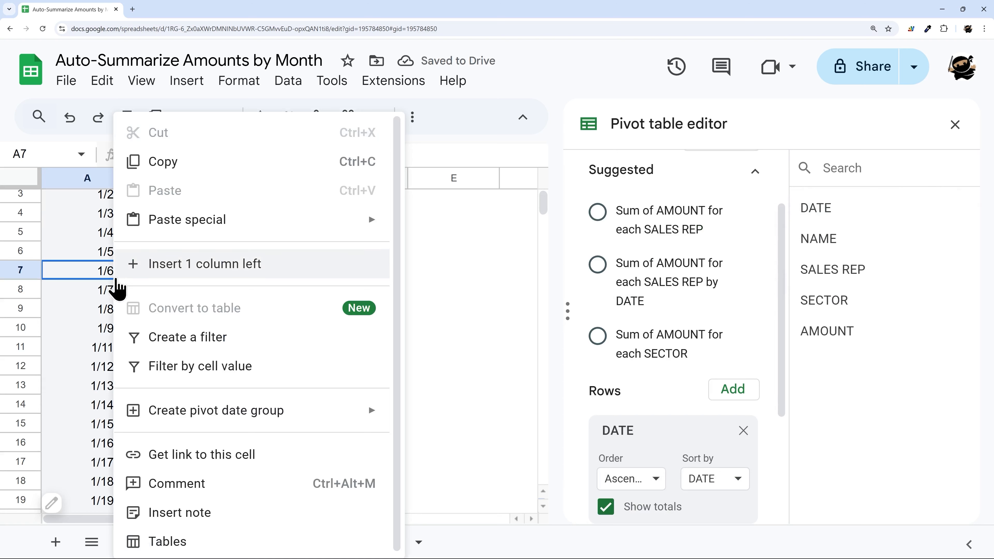
pyautogui.moveTo(233, 409)
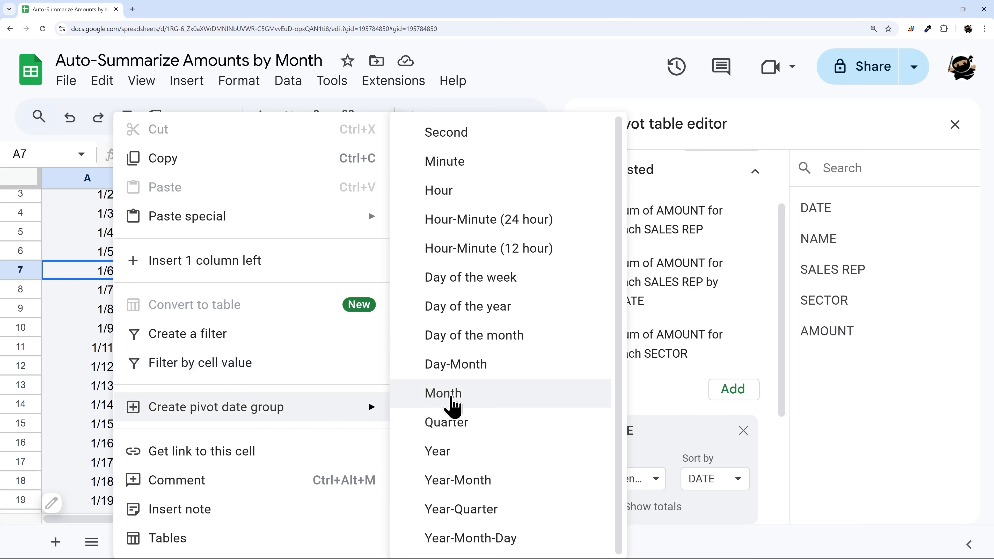
pyautogui.click(463, 406)
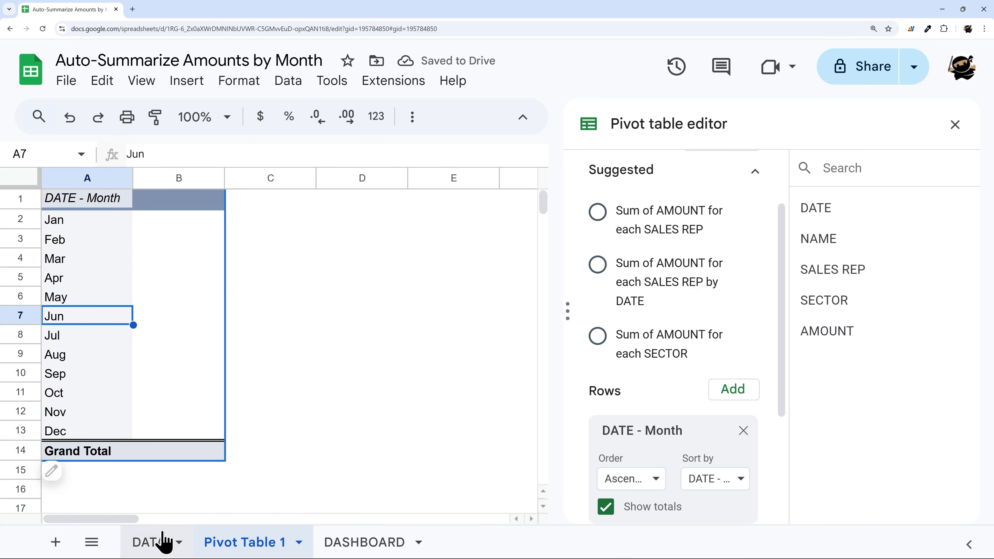
# Step: Review the entries in the DATE column of the DATA sheet and compare them with the pivot table's month rows
pyautogui.click(164, 551)
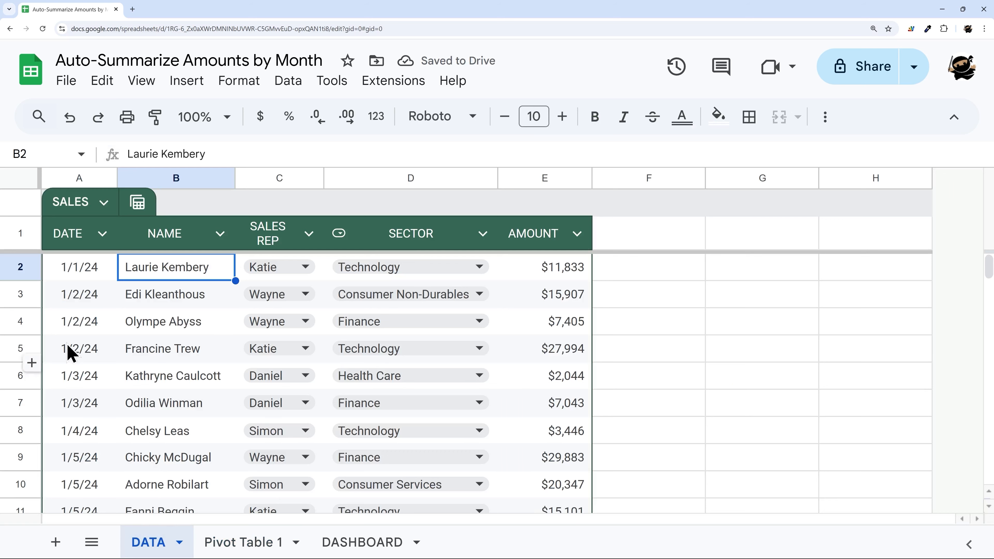
pyautogui.click(93, 270)
pyautogui.scroll(-3, 84, 366)
pyautogui.scroll(3, 117, 366)
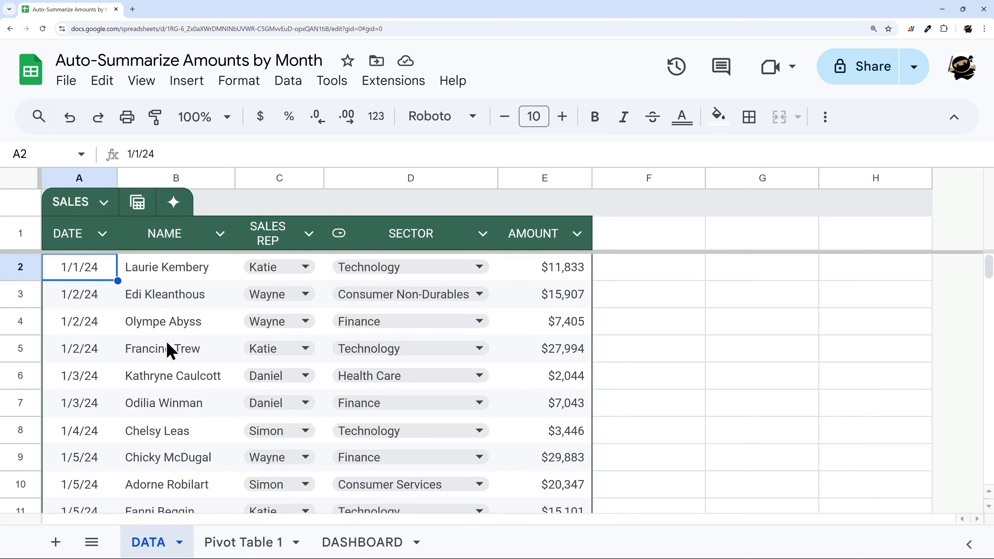
pyautogui.click(202, 545)
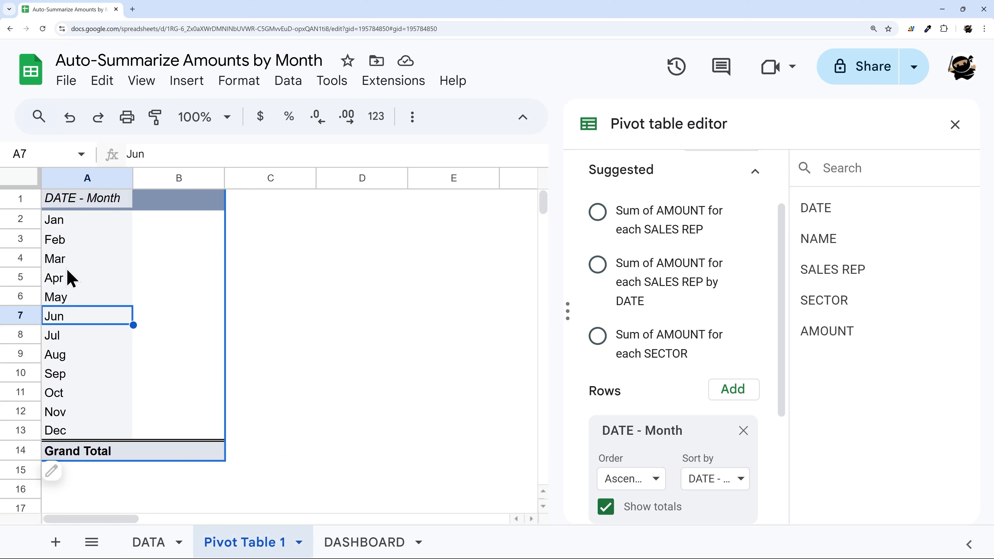
pyautogui.click(72, 227)
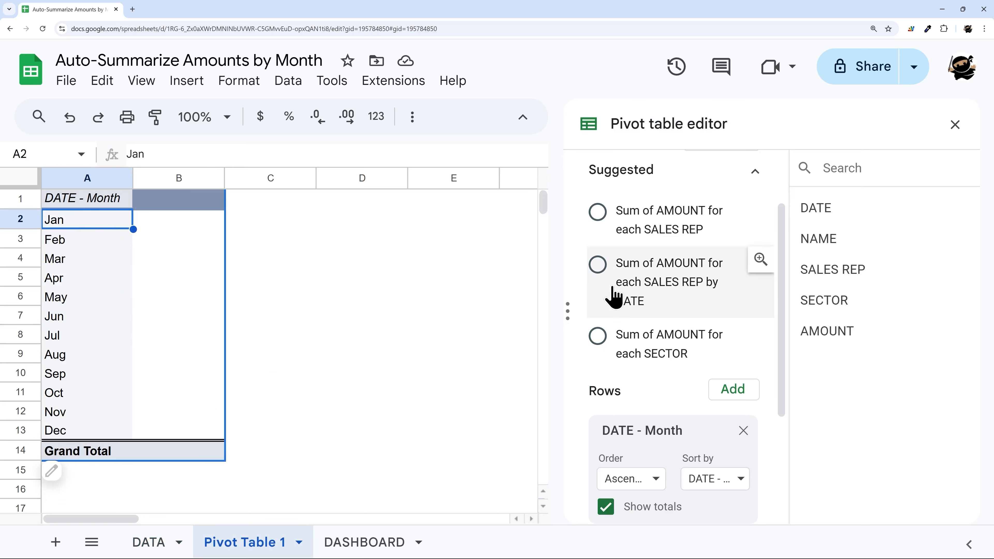
# Step: Change the pivot table's date grouping to Year-Month
pyautogui.scroll(-3, 626, 353)
pyautogui.rightClick(103, 243)
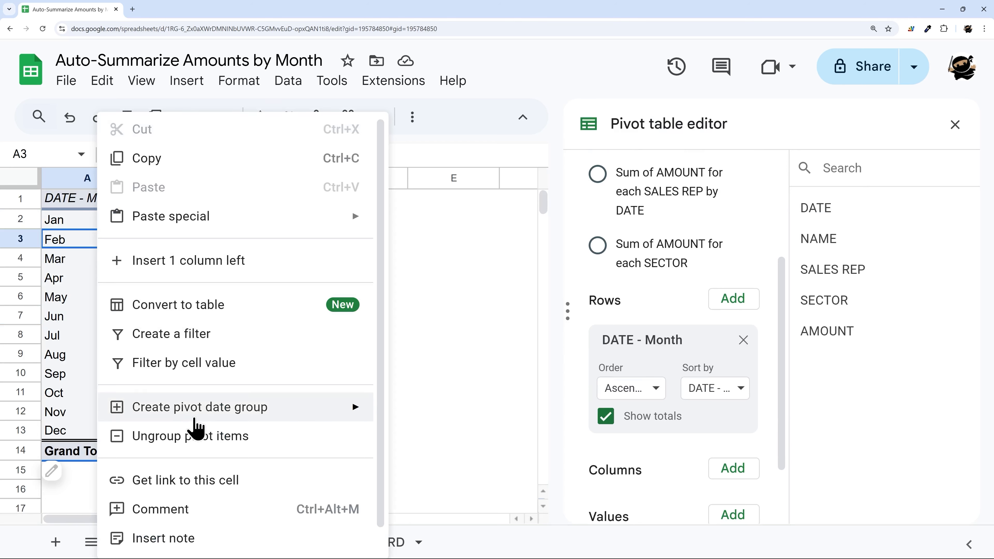
pyautogui.scroll(-1, 195, 408)
pyautogui.moveTo(195, 389)
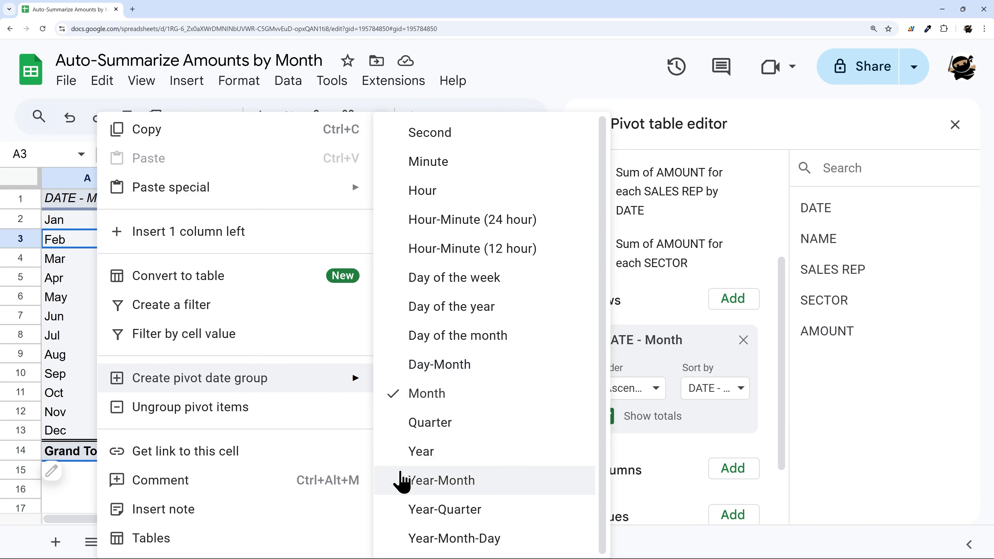
pyautogui.click(441, 482)
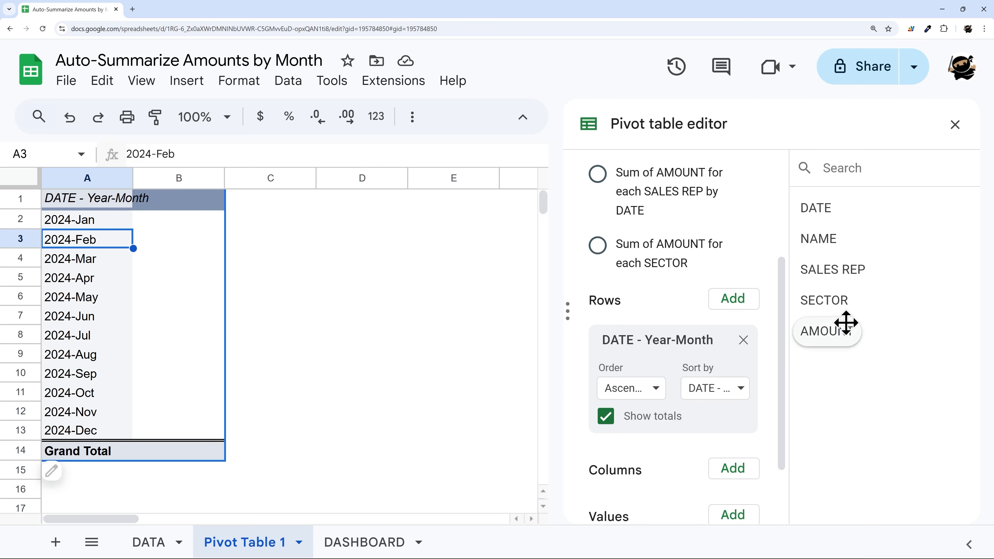
# Step: Place AMOUNT in the pivot table's values, summarized by SUM, and close the pivot table editor
pyautogui.moveTo(835, 329); pyautogui.dragTo(841, 351)
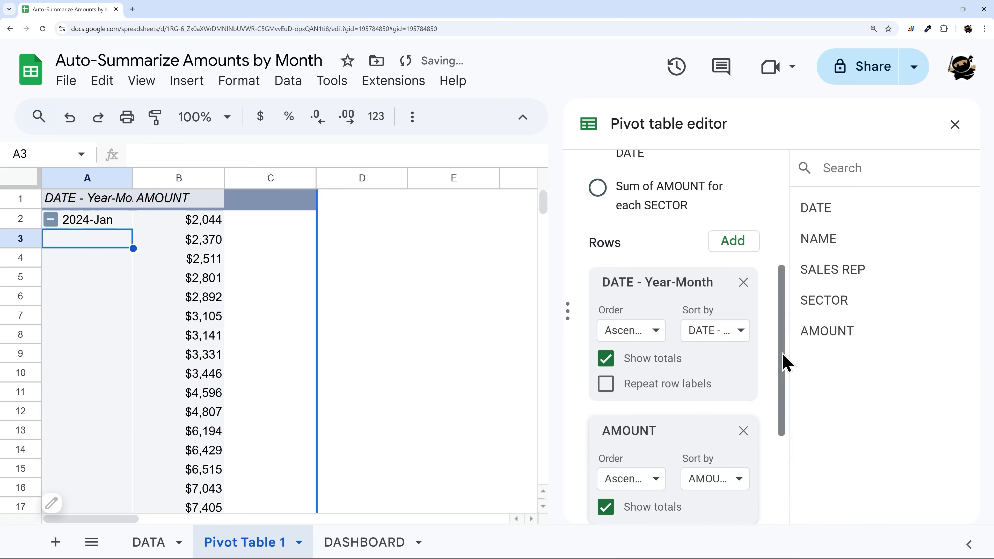
pyautogui.scroll(-2, 753, 374)
pyautogui.moveTo(644, 289); pyautogui.dragTo(643, 454)
pyautogui.click(117, 219)
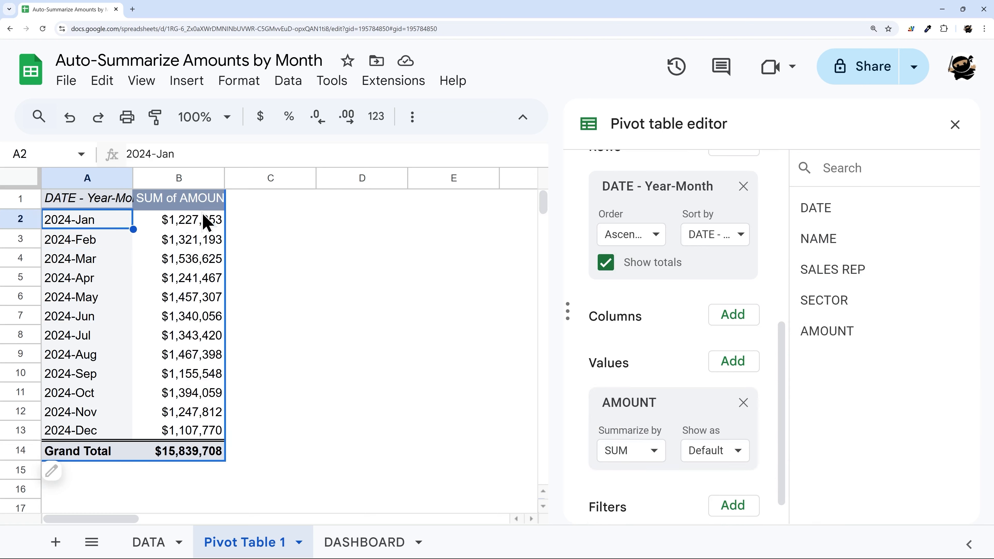
pyautogui.moveTo(80, 225); pyautogui.dragTo(162, 435)
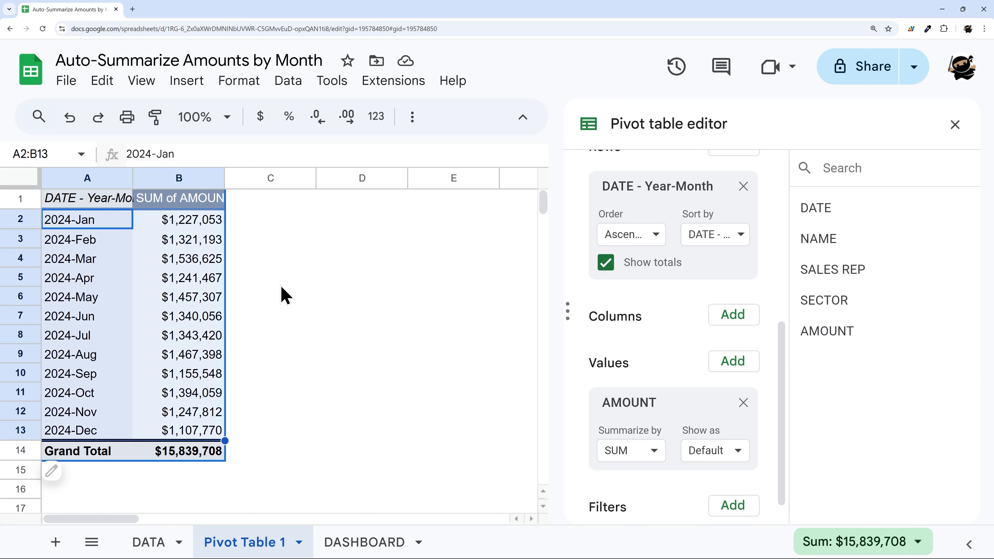
pyautogui.click(956, 125)
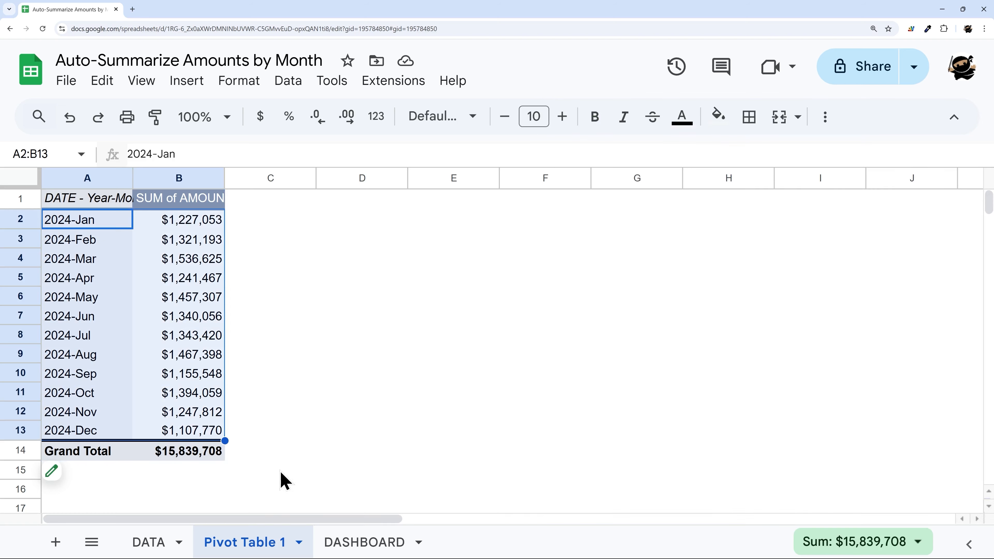
# Step: Delete the Pivot Table 1 sheet from the spreadsheet
pyautogui.rightClick(242, 546)
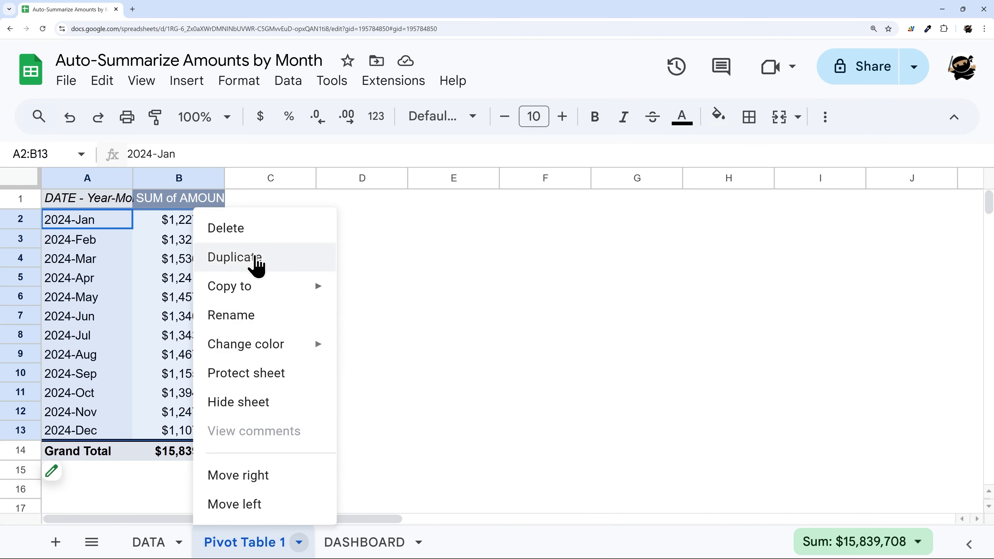
pyautogui.click(255, 231)
pyautogui.click(701, 340)
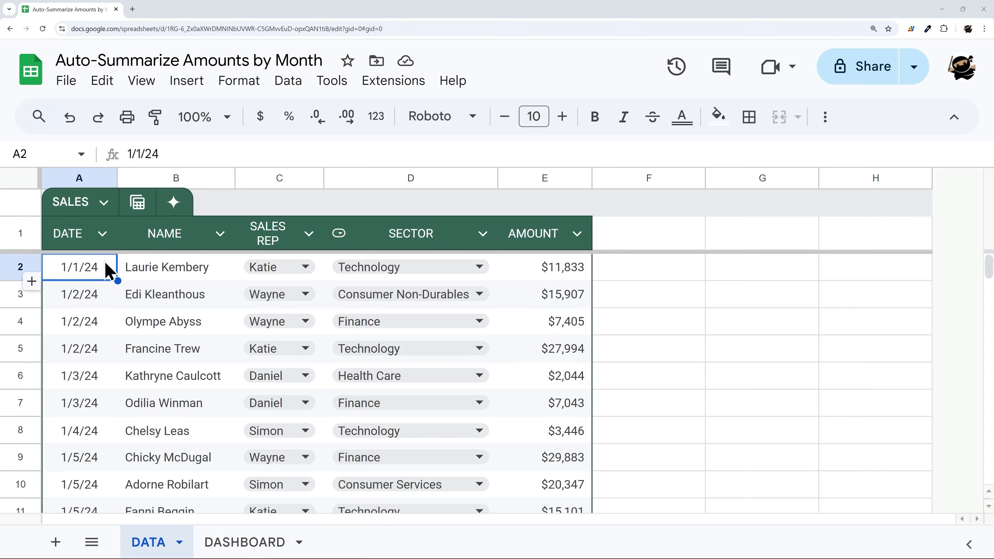
# Step: Examine the entries in the DATE and AMOUNT columns of the SALES table
pyautogui.moveTo(96, 275); pyautogui.dragTo(105, 444)
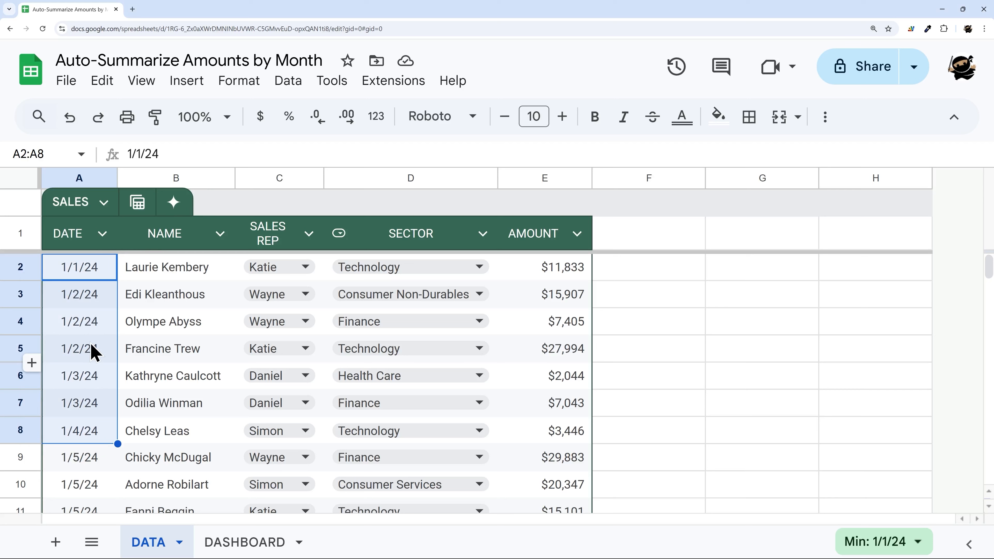
pyautogui.moveTo(558, 274); pyautogui.dragTo(523, 485)
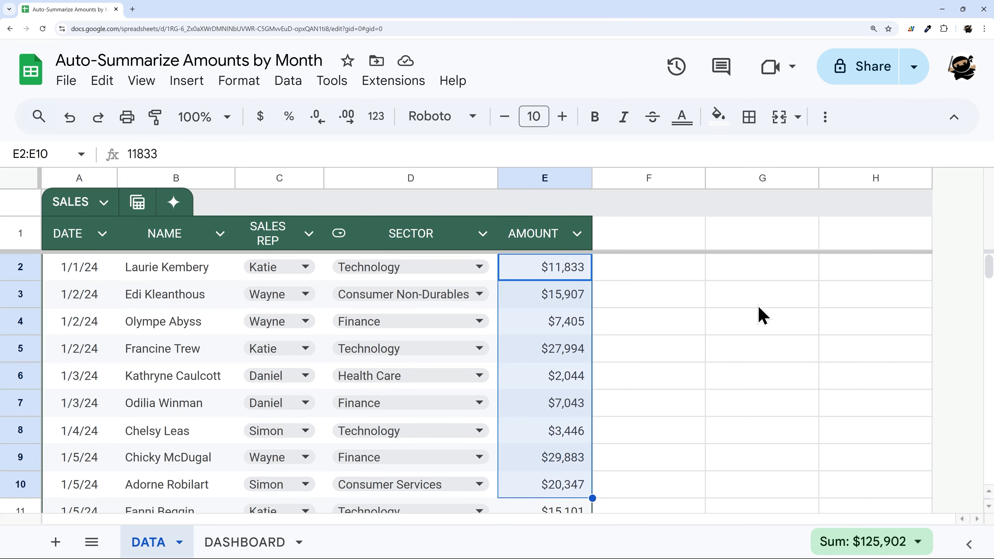
# Step: Start the formula =arrayformula(text( in cell G2 of the DATA sheet
pyautogui.click(756, 274)
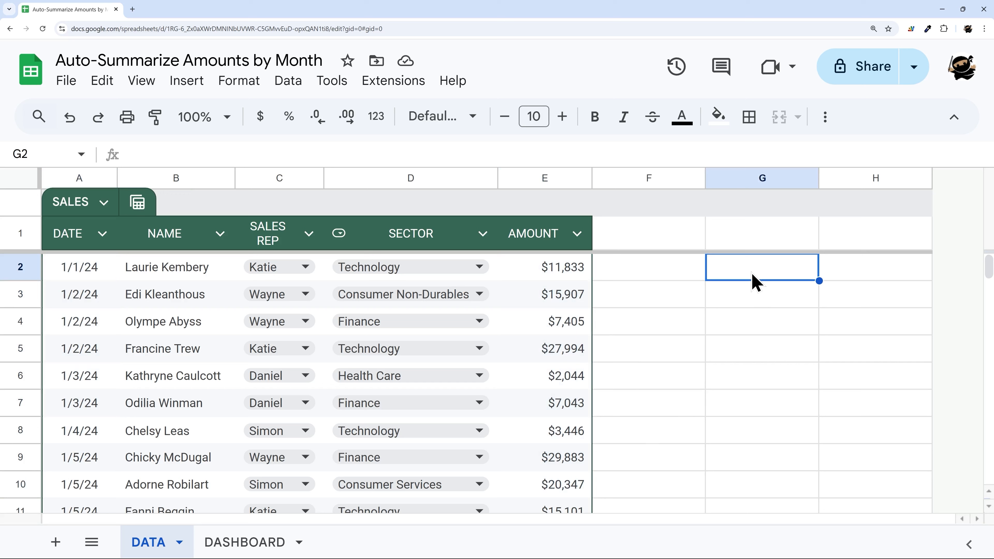
pyautogui.write('=arra')
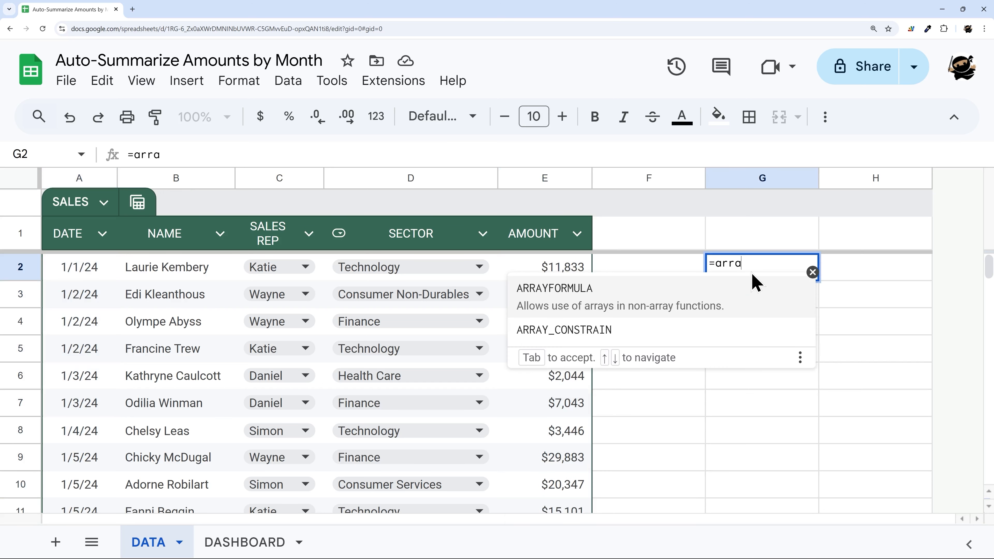
pyautogui.write('yformula(')
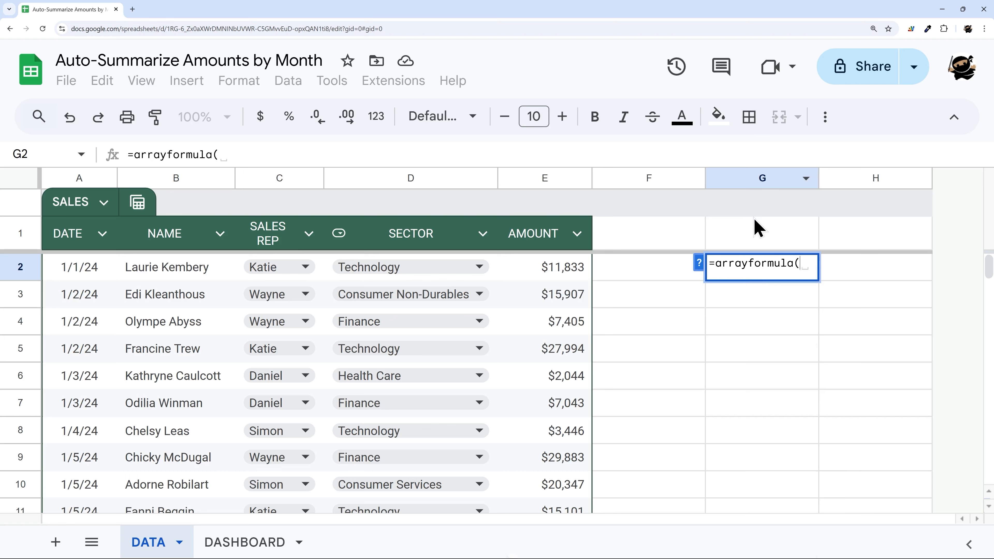
pyautogui.write('text(')
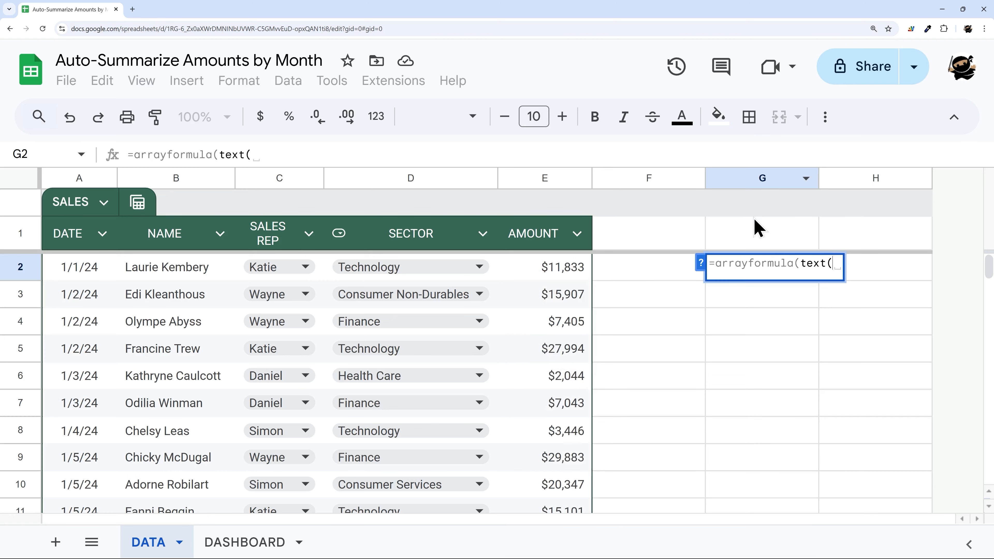
# Step: Enter the open-ended range A2:A as the first argument of the text function
pyautogui.moveTo(84, 271); pyautogui.dragTo(77, 377)
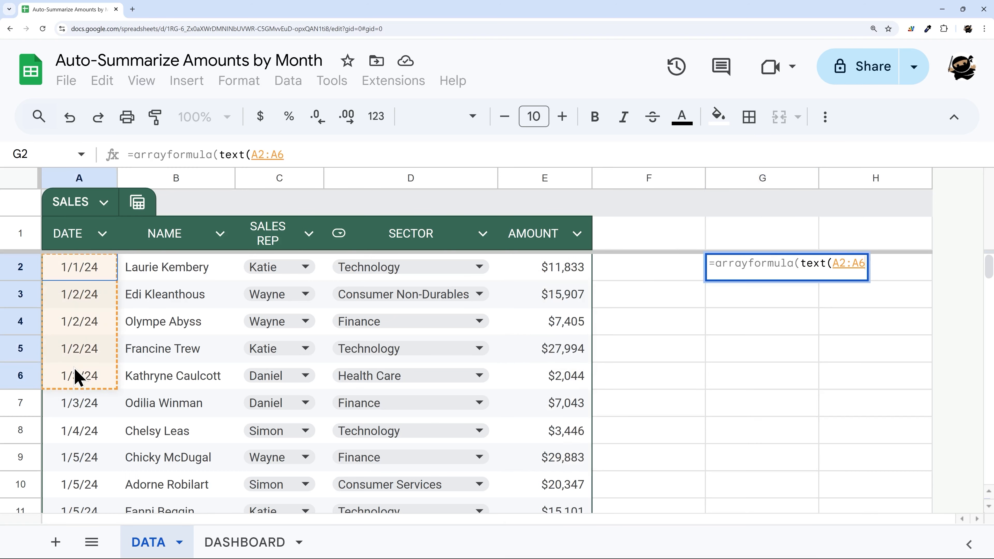
pyautogui.click(287, 154)
pyautogui.press('BackSpace')
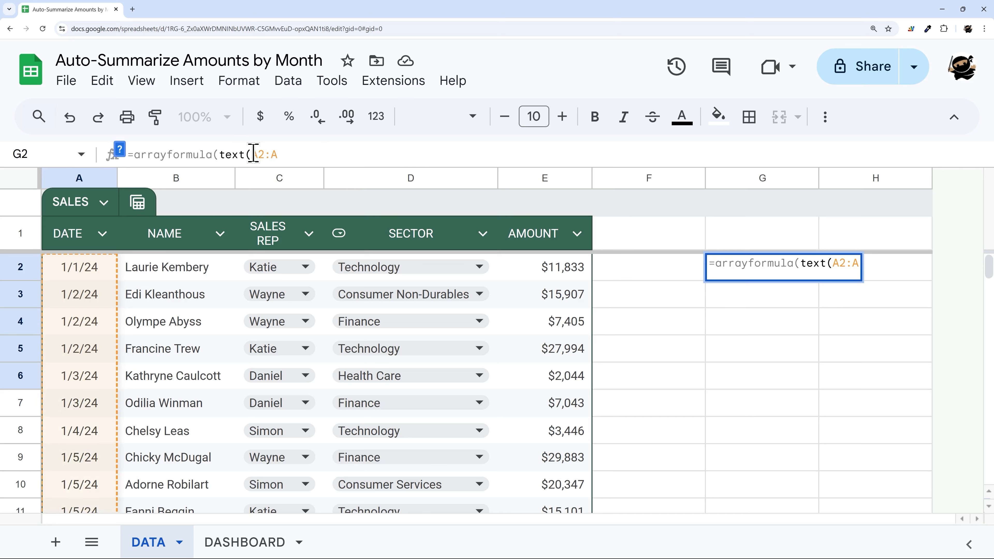
# Step: Replace the A2:A reference in the formula with the table reference SALES[DATE]
pyautogui.moveTo(254, 154); pyautogui.dragTo(304, 153)
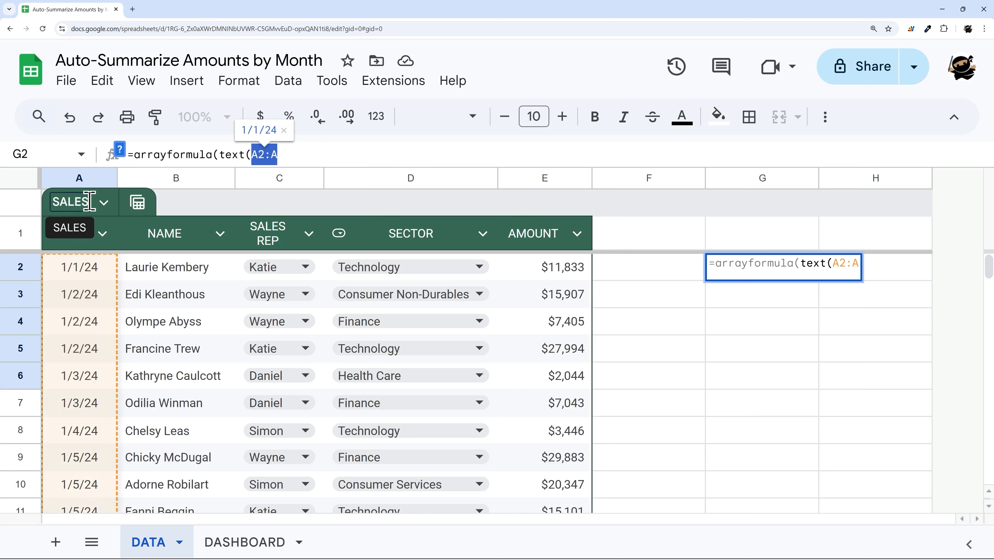
pyautogui.write('SALES[')
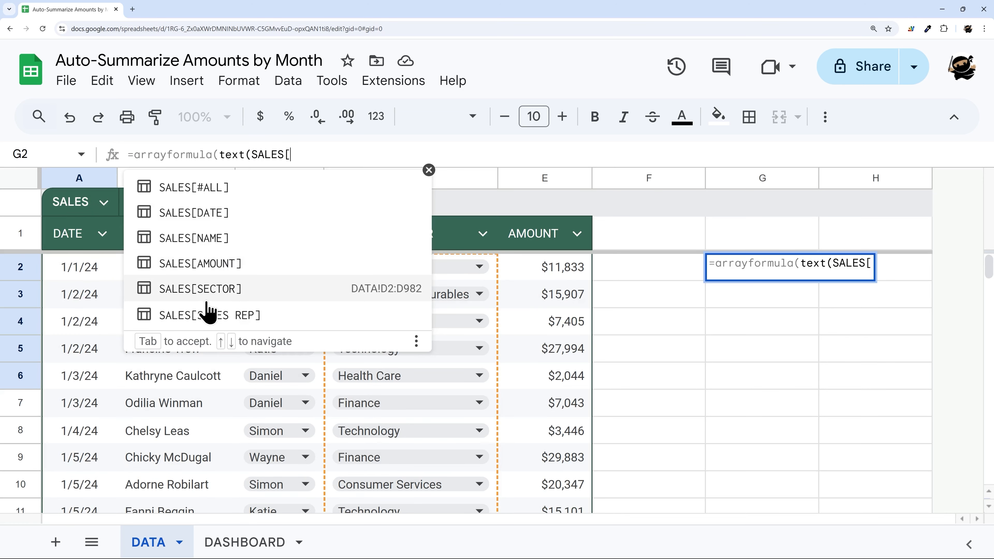
pyautogui.click(209, 213)
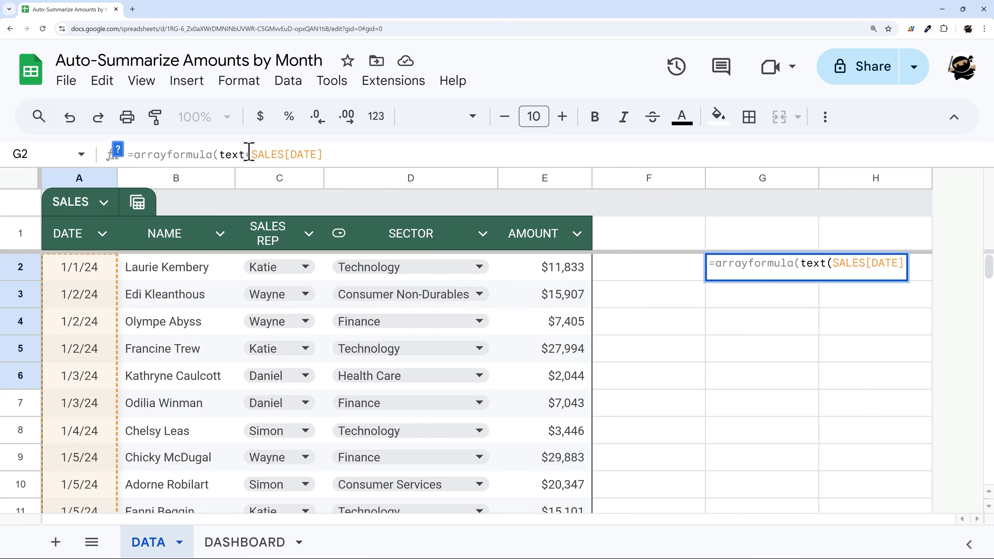
pyautogui.moveTo(251, 155); pyautogui.dragTo(275, 152)
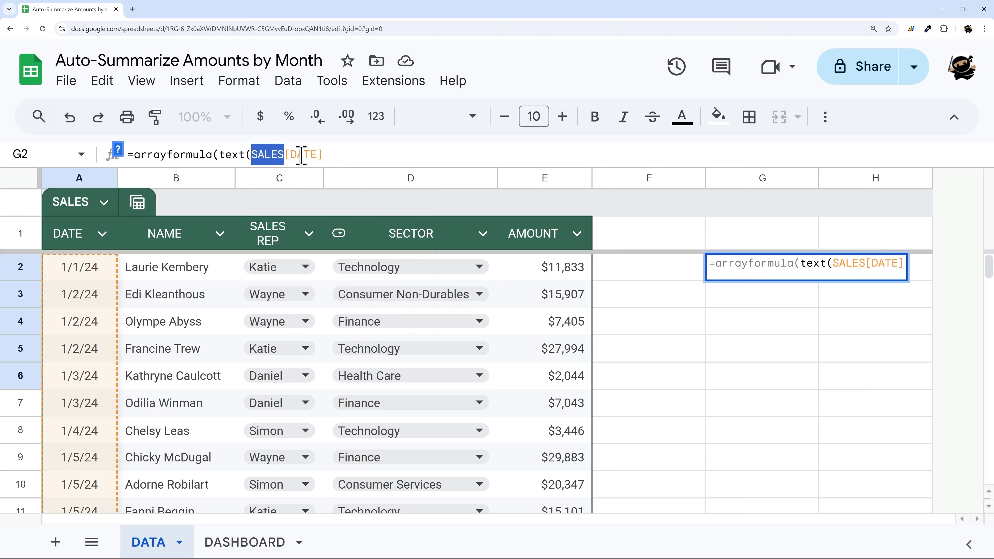
# Step: Complete the G2 formula with the text format "MMM YY" so it reads =arrayformula(text(SALES[DATE],"MMM YY"))
pyautogui.click(329, 155)
pyautogui.write(',"')
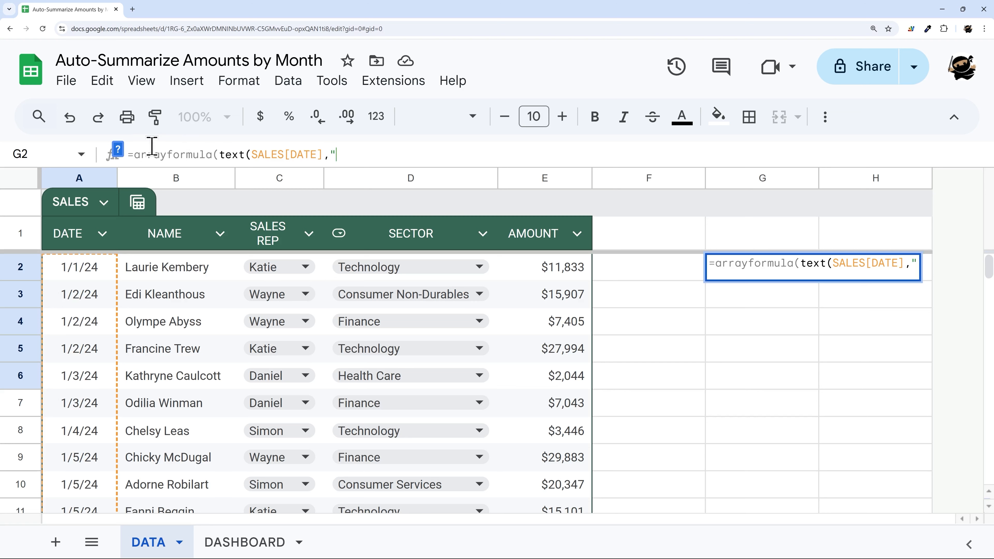
pyautogui.click(117, 149)
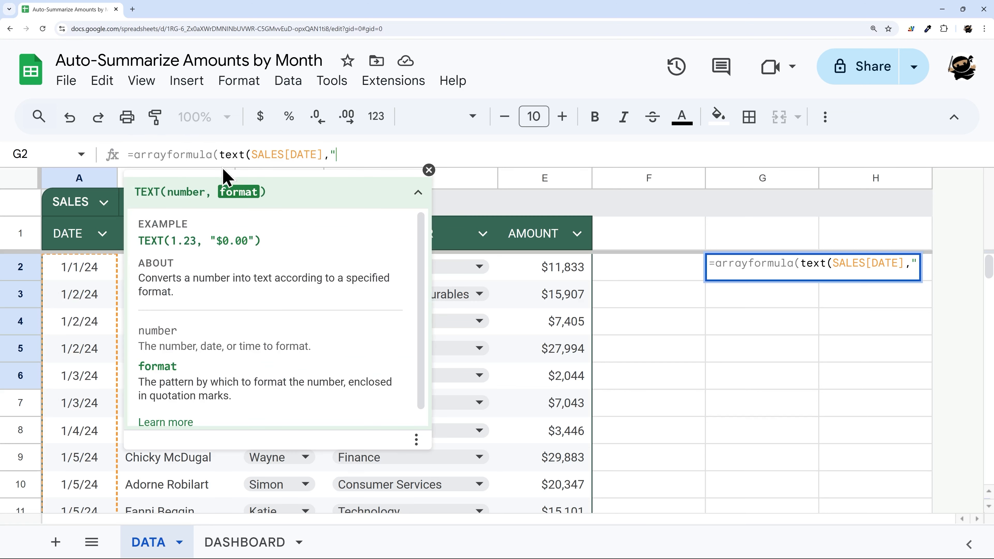
pyautogui.click(428, 170)
pyautogui.press('BackSpace')
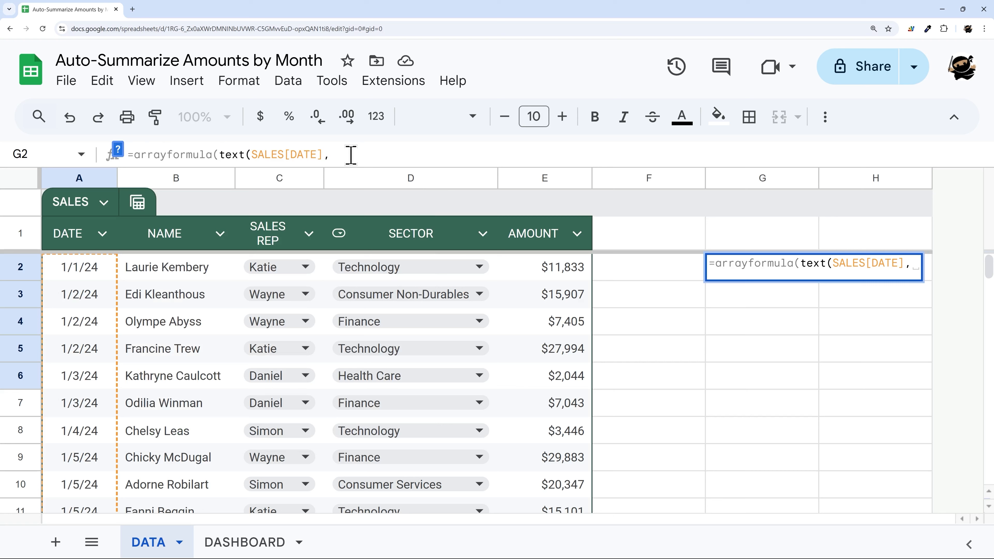
pyautogui.write('"MM/')
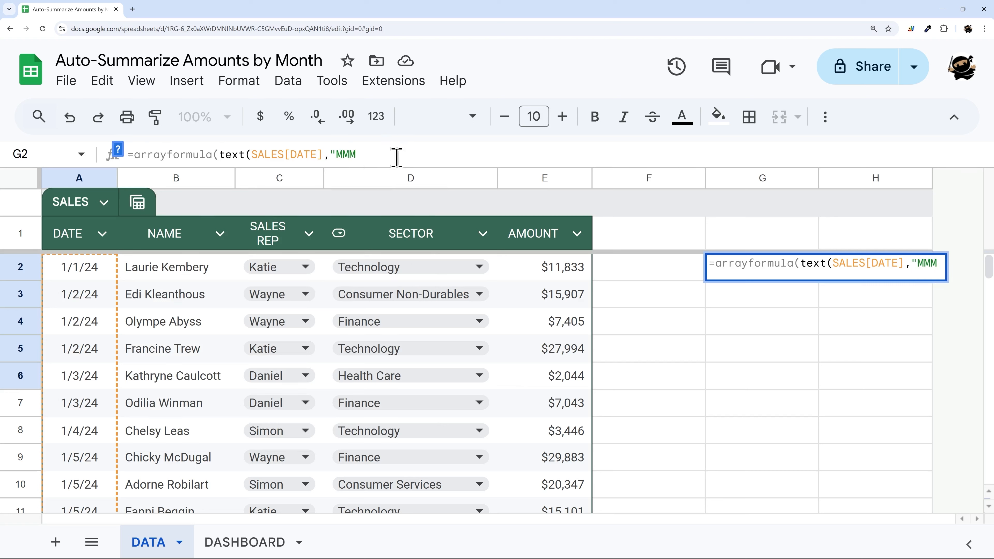
pyautogui.write(' YY"))')
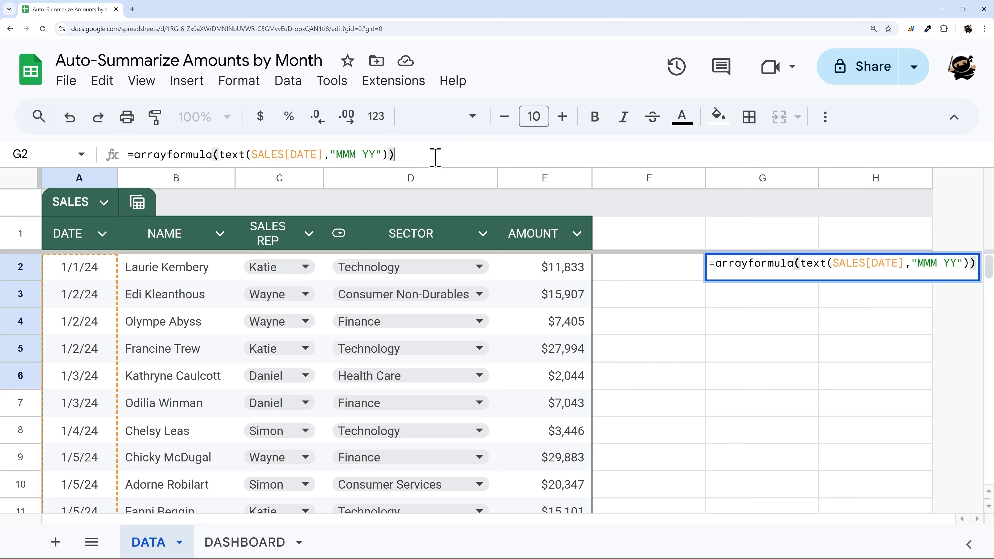
pyautogui.press('Return')
pyautogui.click(738, 271)
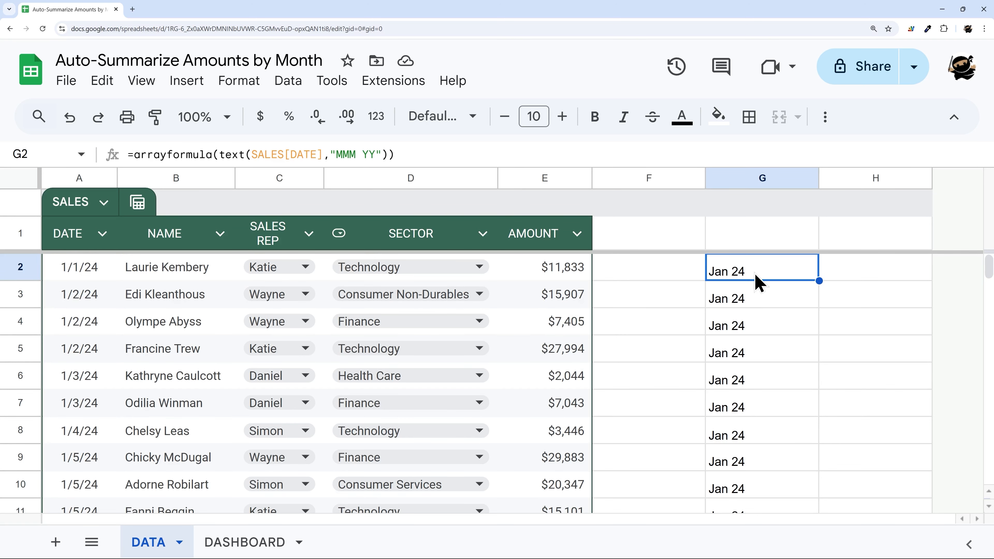
pyautogui.scroll(-1, 766, 362)
pyautogui.scroll(1, 767, 362)
# Step: Wrap the arrayformula in G2 in a unique function to list each month only once
pyautogui.click(133, 155)
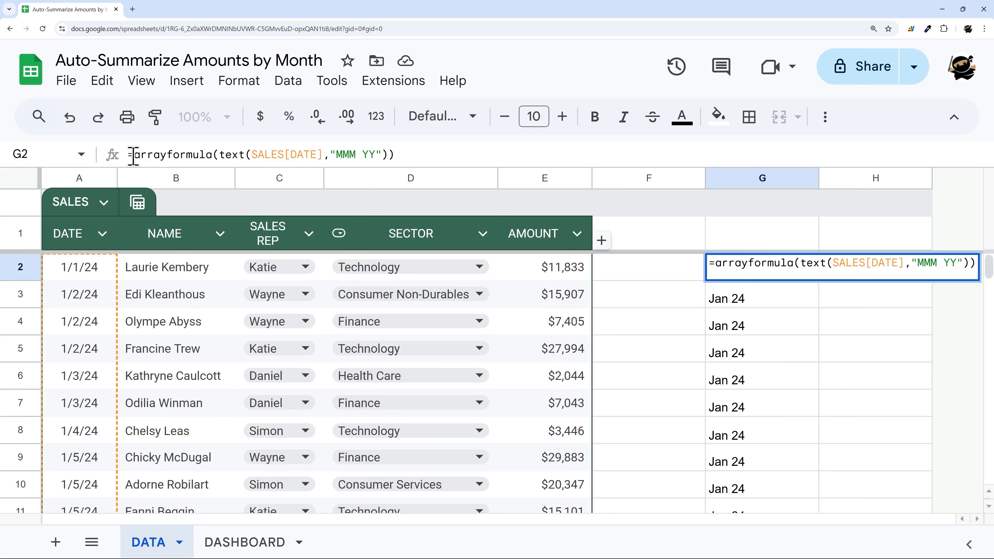
pyautogui.write('unique(')
pyautogui.press('End')
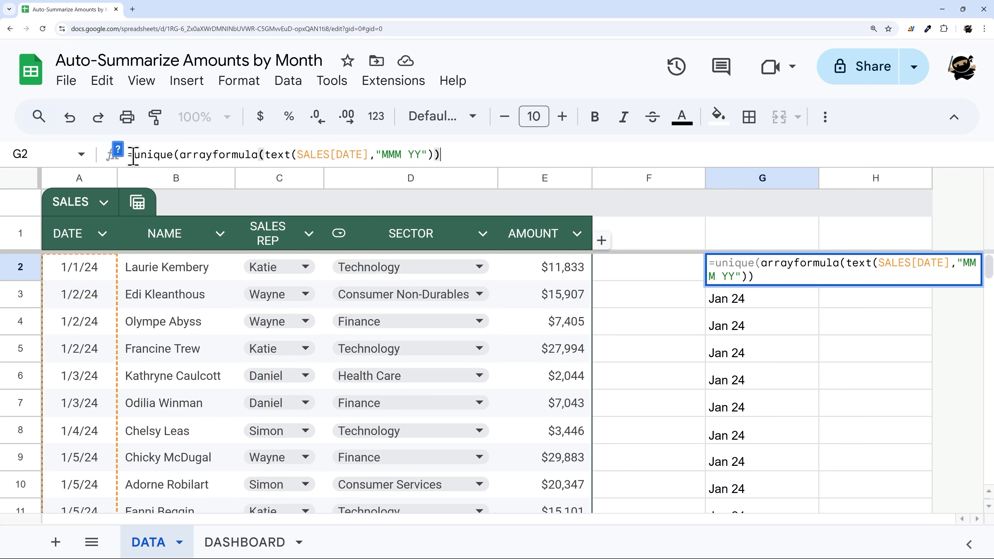
pyautogui.press('Return')
pyautogui.click(752, 270)
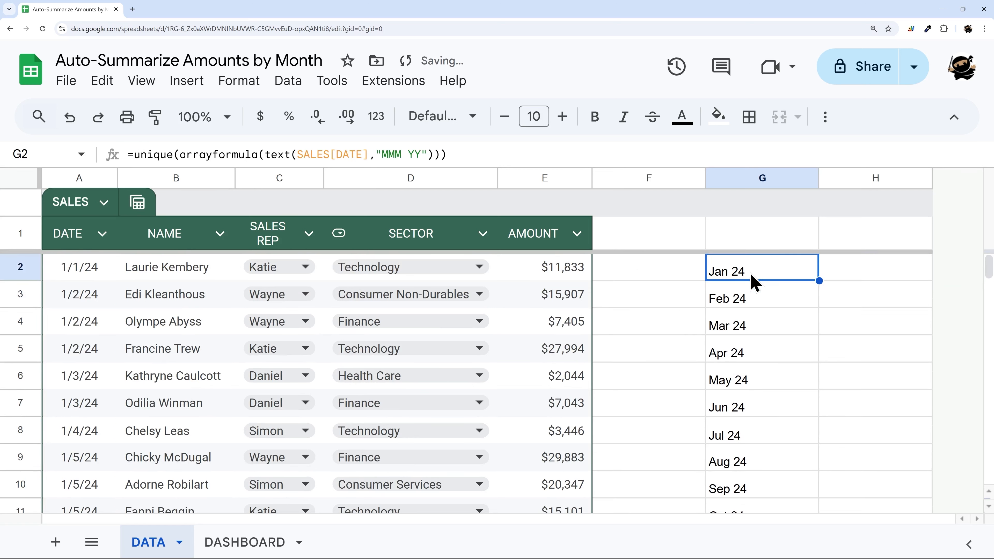
pyautogui.click(743, 294)
pyautogui.click(745, 325)
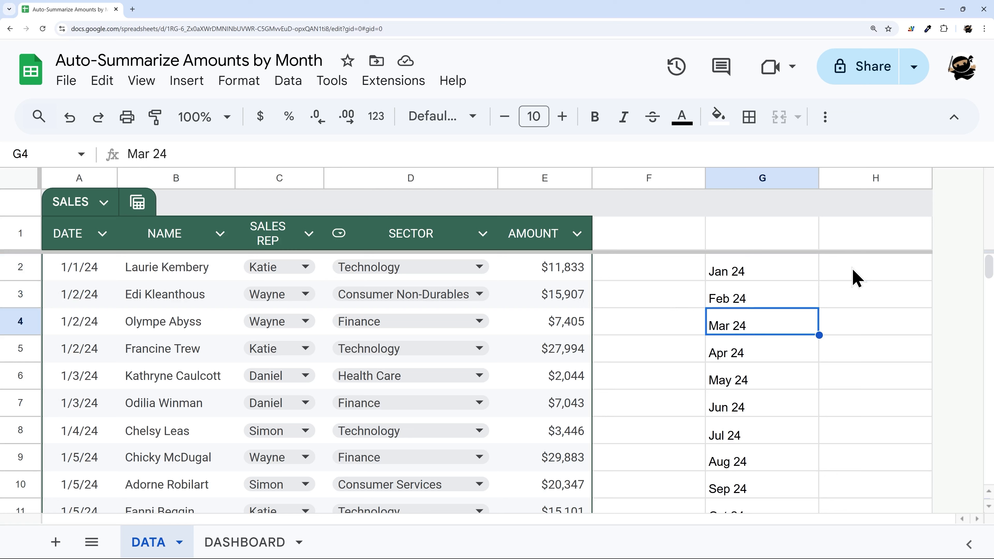
pyautogui.moveTo(852, 277); pyautogui.dragTo(837, 484)
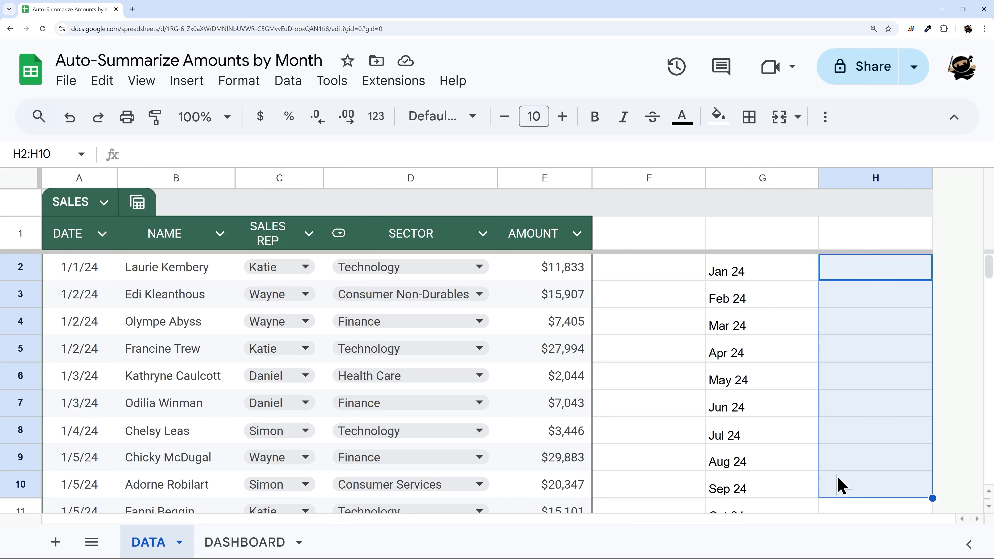
pyautogui.moveTo(550, 274); pyautogui.dragTo(556, 433)
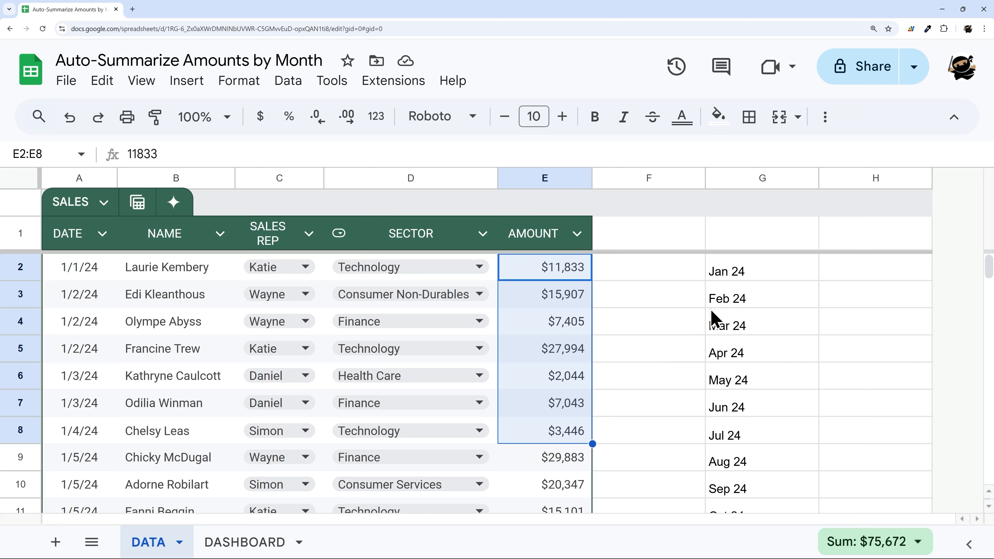
pyautogui.click(65, 275)
# Step: Copy the arrayformula(text(SALES[DATE],"MMM YY")) part from inside the unique function in G2
pyautogui.click(731, 277)
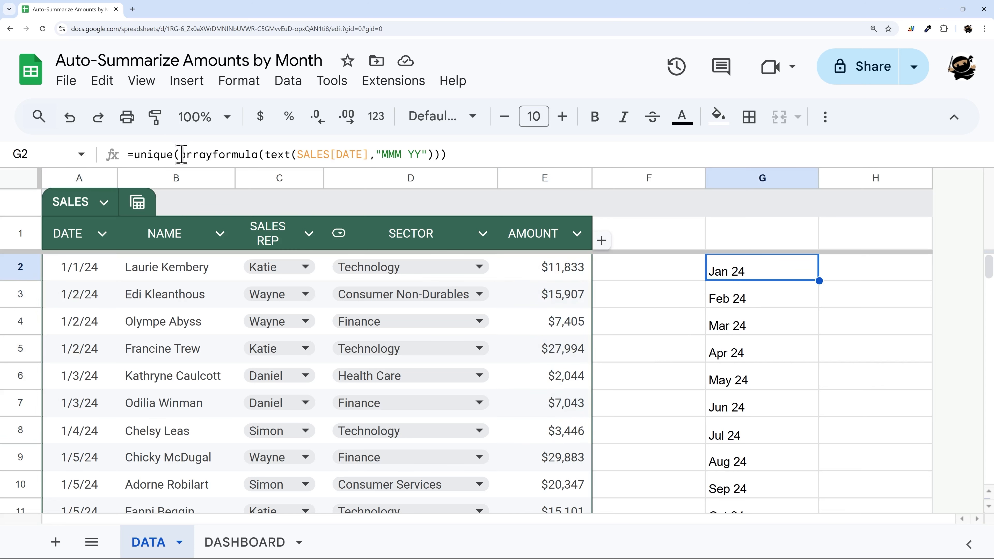
pyautogui.moveTo(182, 154); pyautogui.dragTo(441, 153)
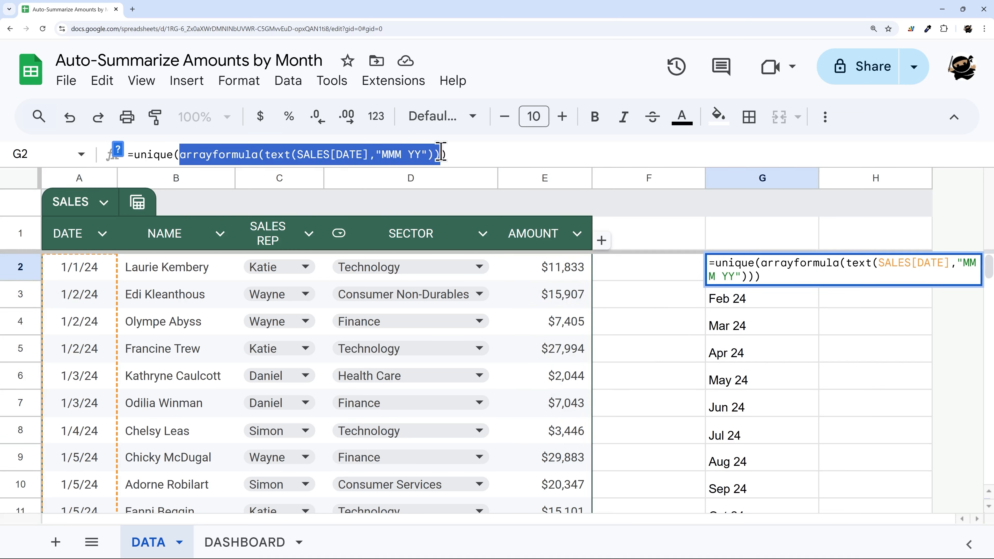
pyautogui.rightClick(374, 153)
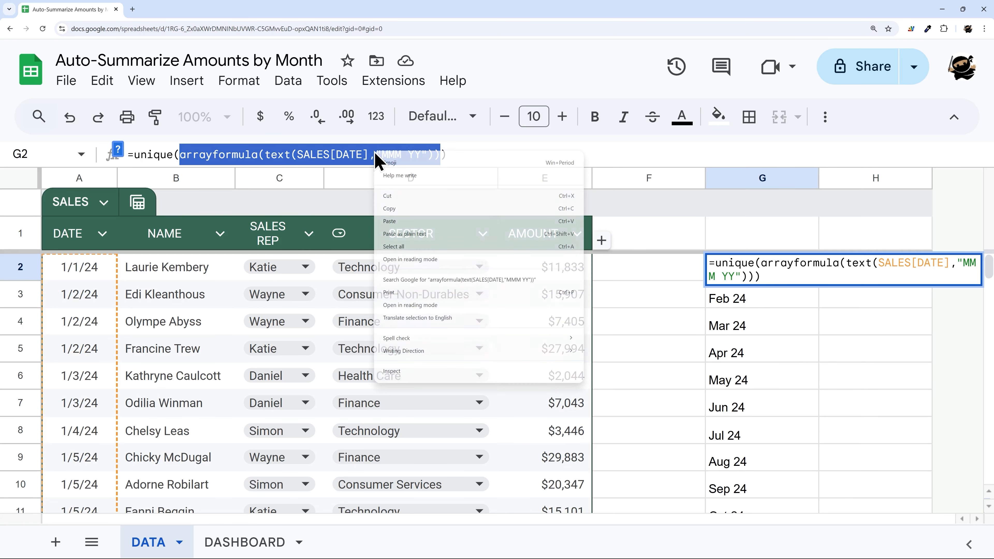
pyautogui.click(395, 212)
# Step: Start a sumifs formula in H2 with SALES[AMOUNT] as the sum range
pyautogui.click(849, 270)
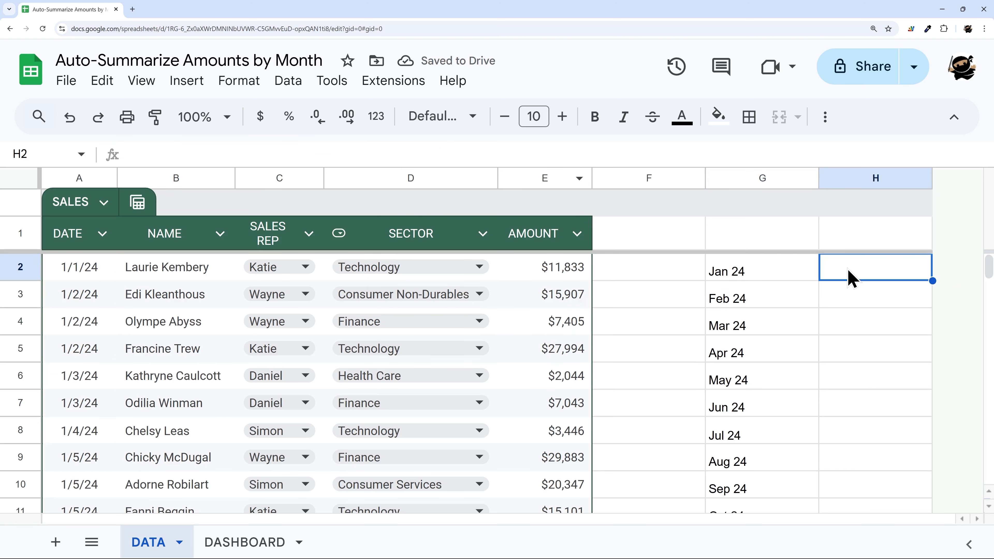
pyautogui.write('=sumi')
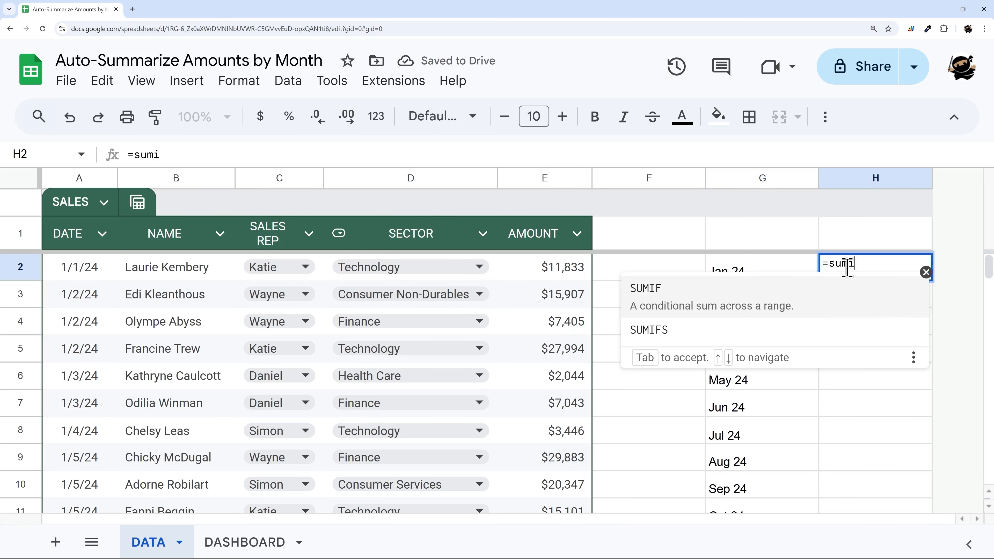
pyautogui.write('fs(SALES')
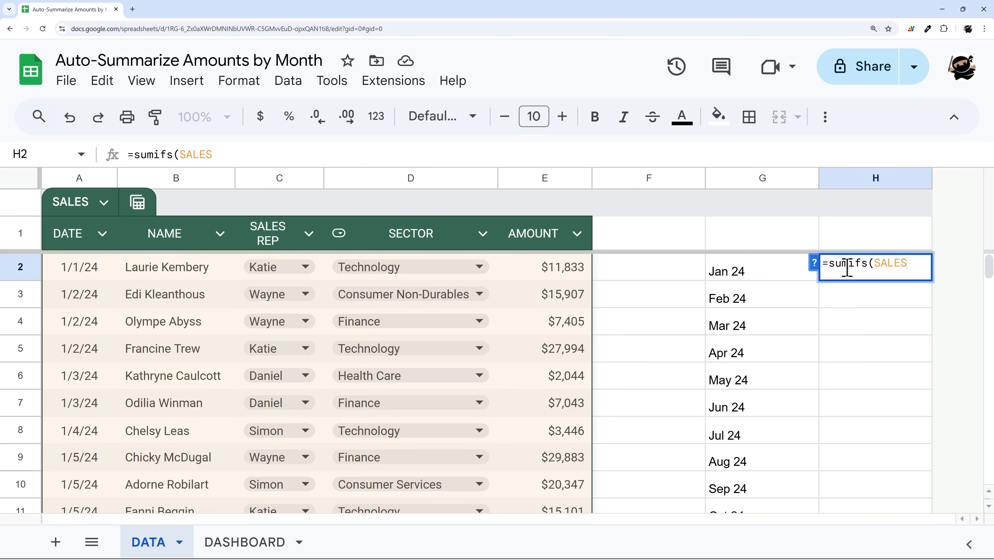
pyautogui.write('[')
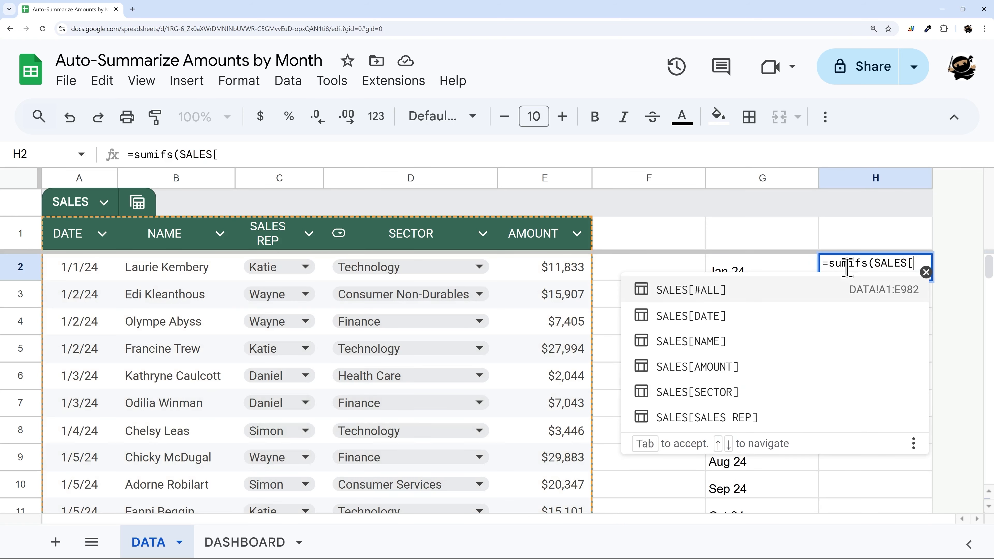
pyautogui.click(727, 382)
pyautogui.write(',')
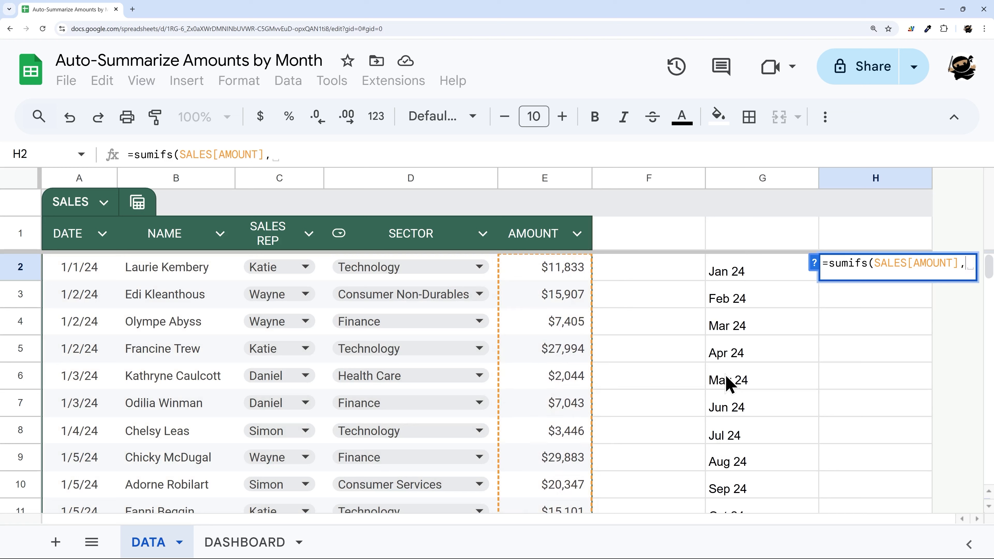
# Step: Finish the sumifs formula with the copied arrayformula as criteria range and G2 as criterion, and dismiss the autofill suggestion
pyautogui.hotkey('ctrl', 'v')
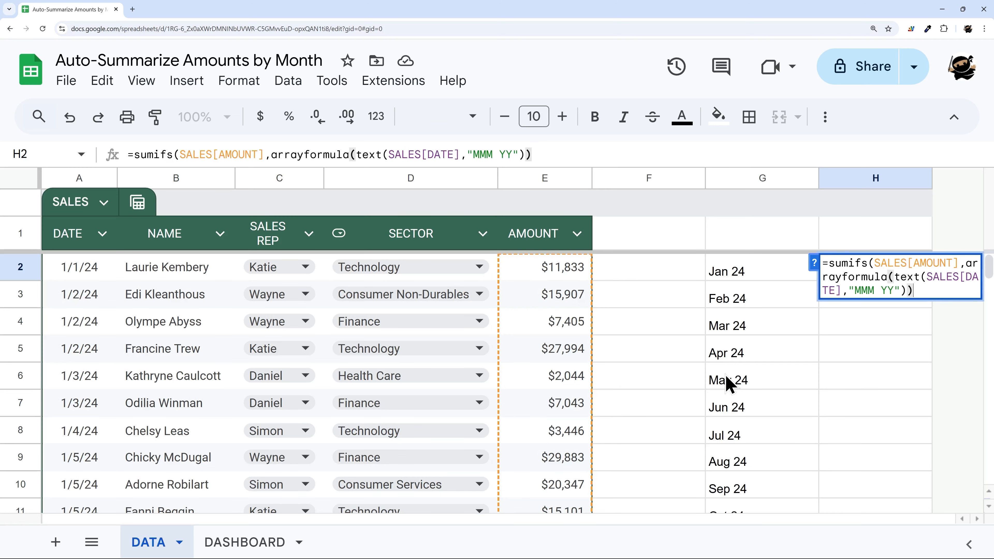
pyautogui.write(',')
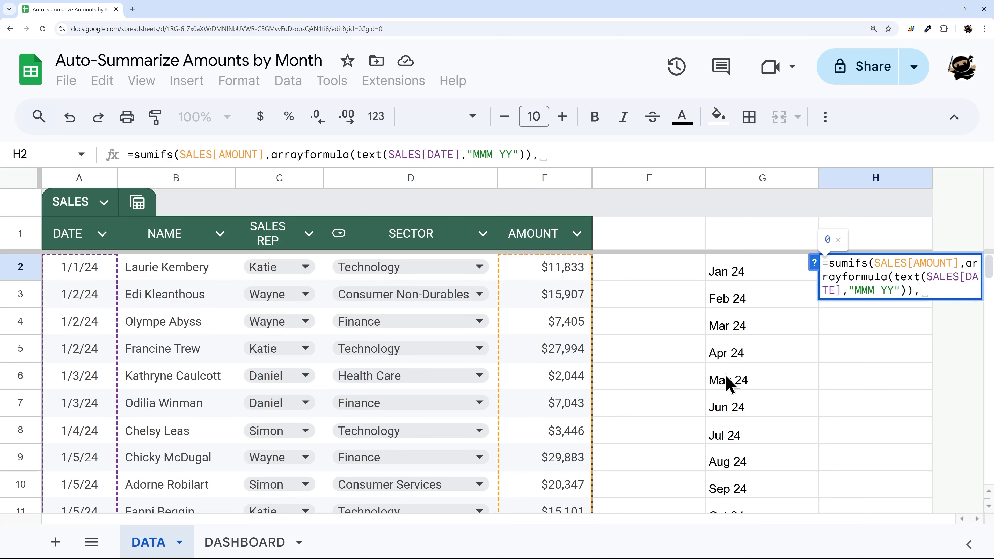
pyautogui.click(745, 272)
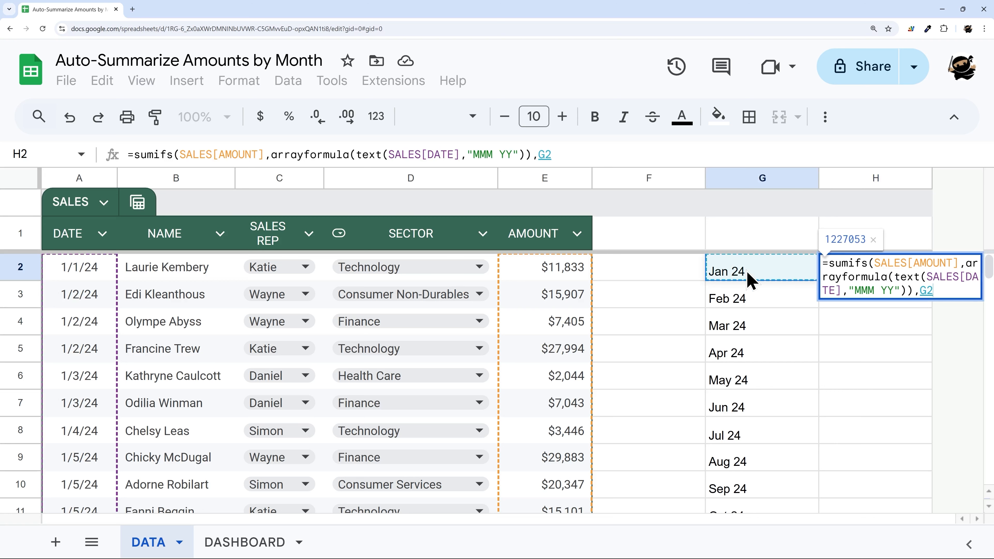
pyautogui.write(')')
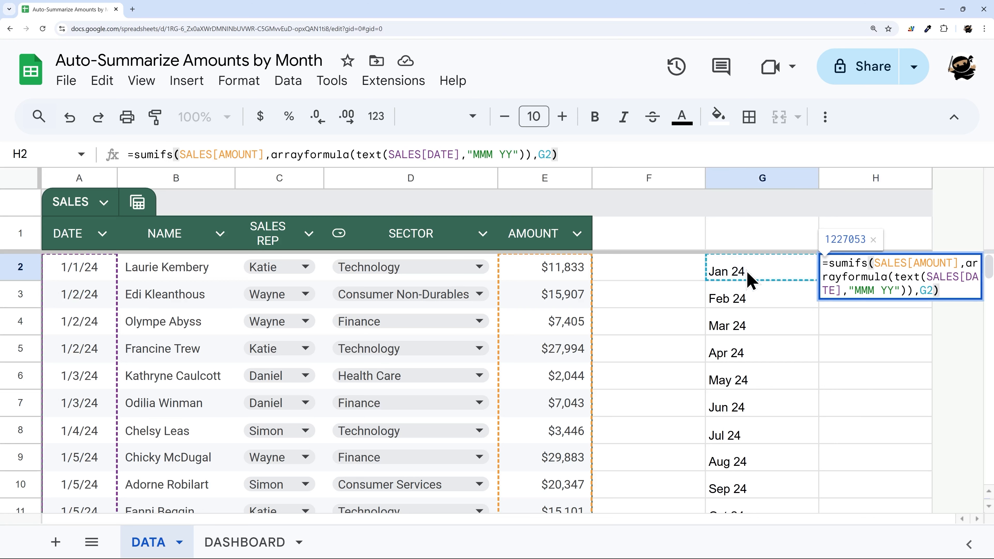
pyautogui.press('Return')
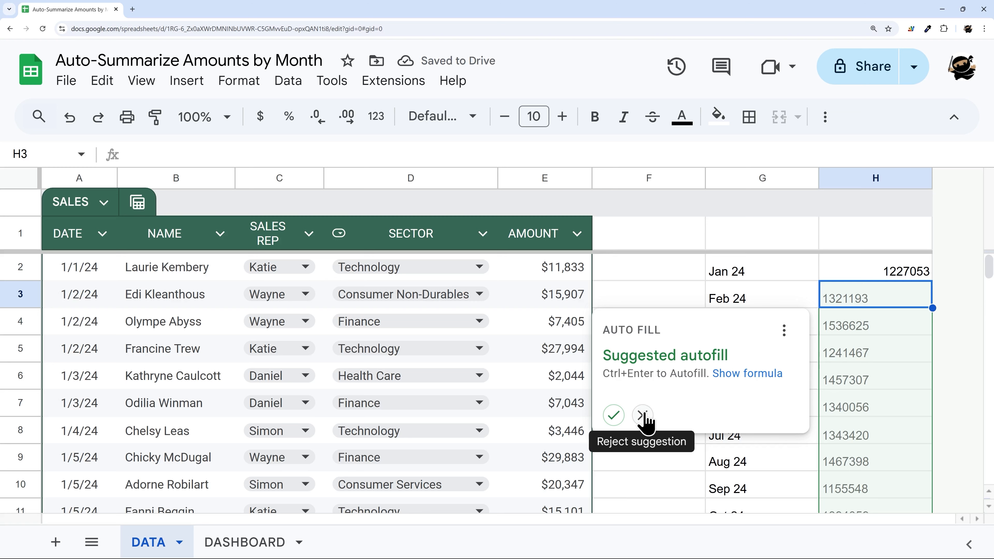
pyautogui.click(614, 416)
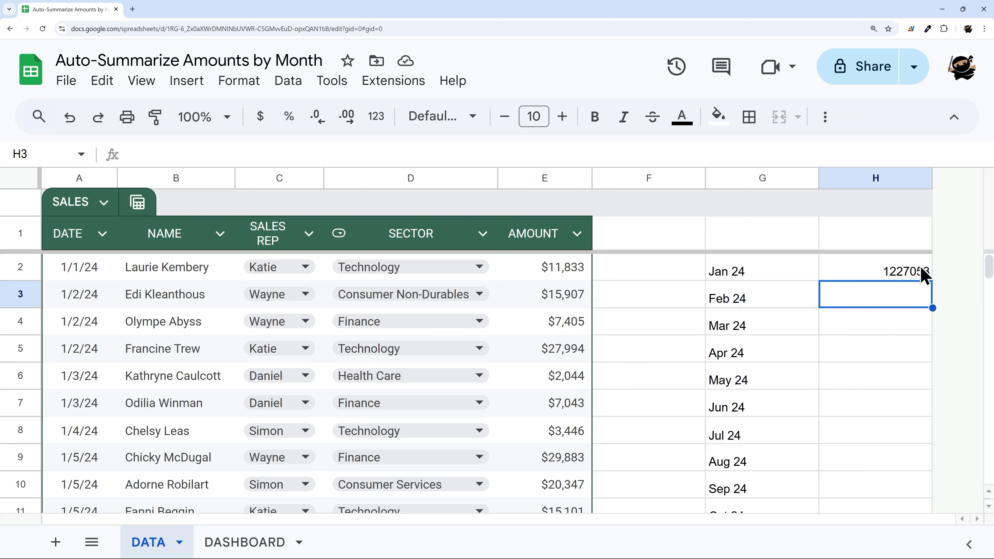
# Step: Fill the sumifs formula from H2 down to H13 beside the listed months
pyautogui.click(923, 274)
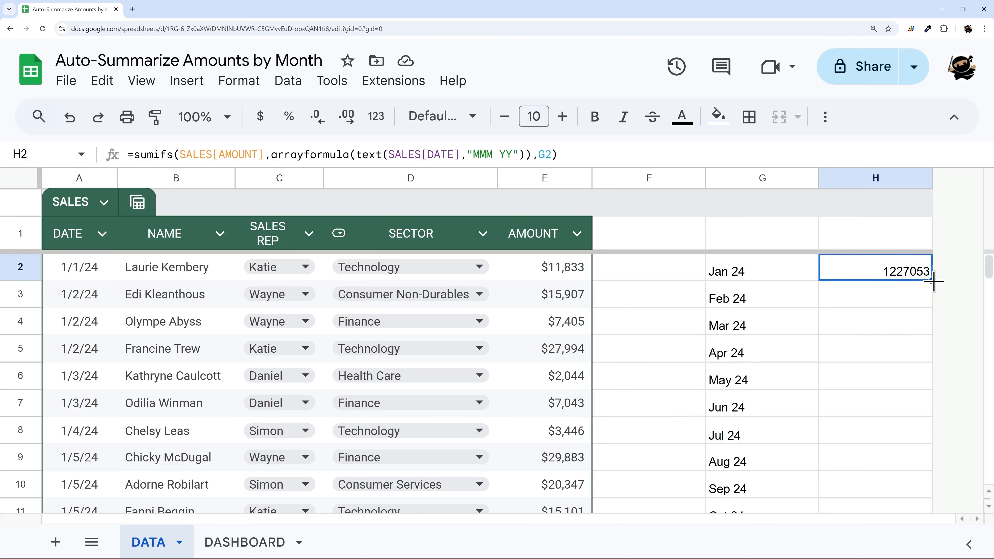
pyautogui.moveTo(934, 281); pyautogui.dragTo(899, 437)
pyautogui.scroll(-2, 930, 313)
pyautogui.scroll(2, 889, 374)
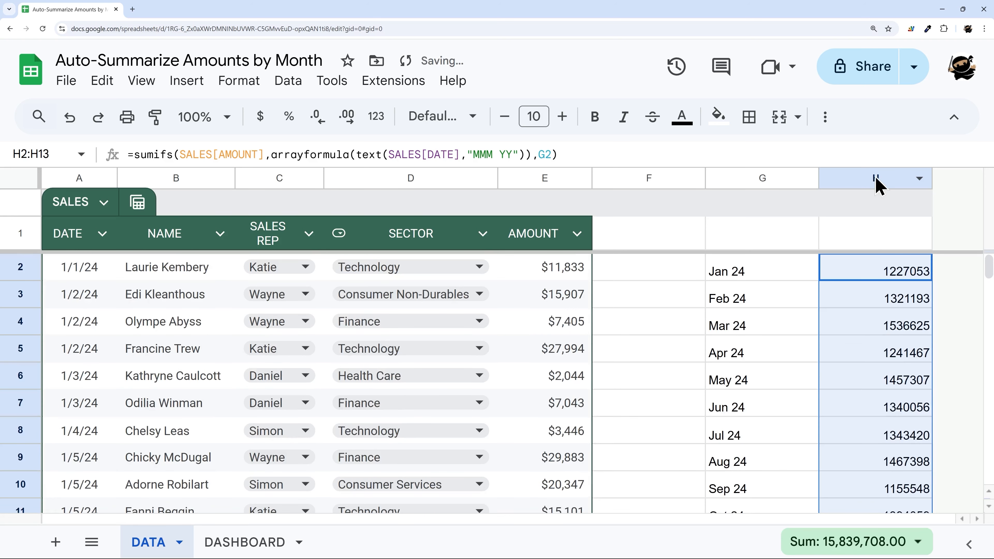
# Step: Format column H as dollar currency without decimal places
pyautogui.click(876, 184)
pyautogui.click(259, 118)
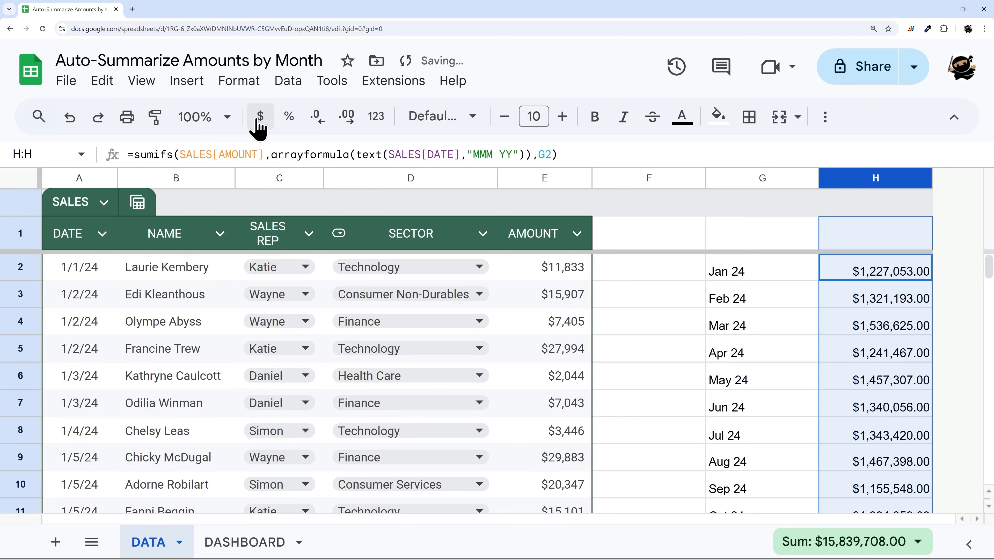
pyautogui.click(319, 118)
pyautogui.click(319, 117)
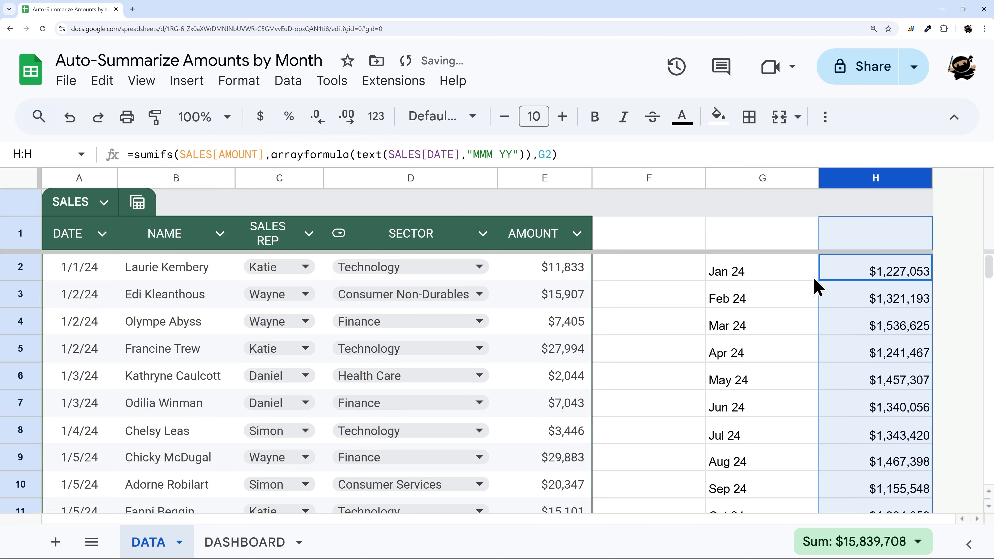
pyautogui.click(869, 277)
# Step: Enter the headers MONTH in G1 and AMOUNT in H1 above the summary
pyautogui.click(762, 243)
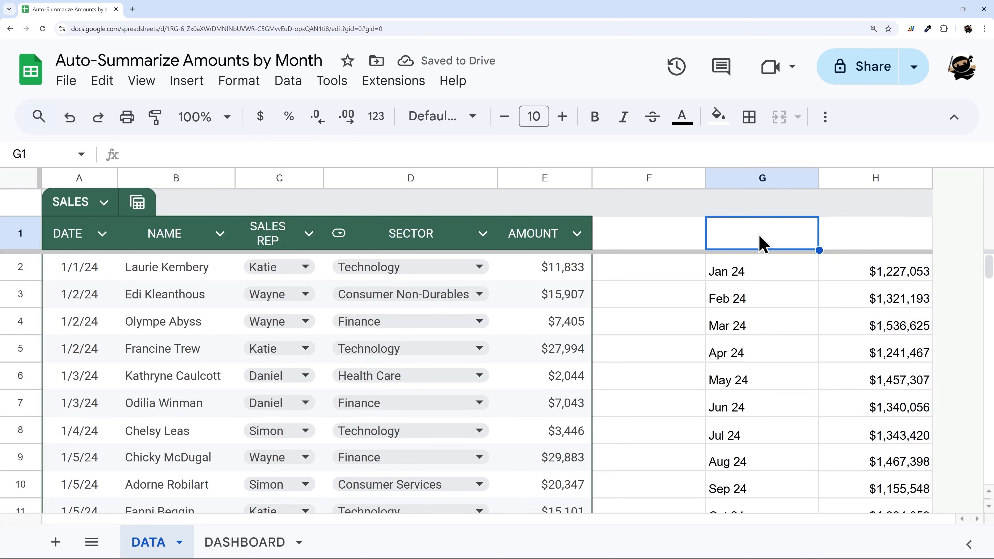
pyautogui.write('MONTH')
pyautogui.press('Tab')
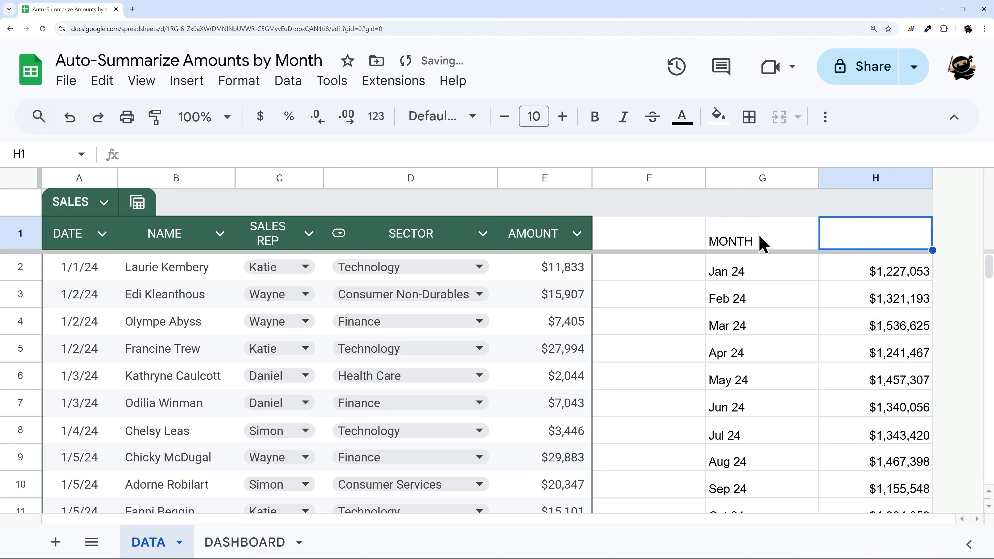
pyautogui.write('AMOUNT')
pyautogui.press('Return')
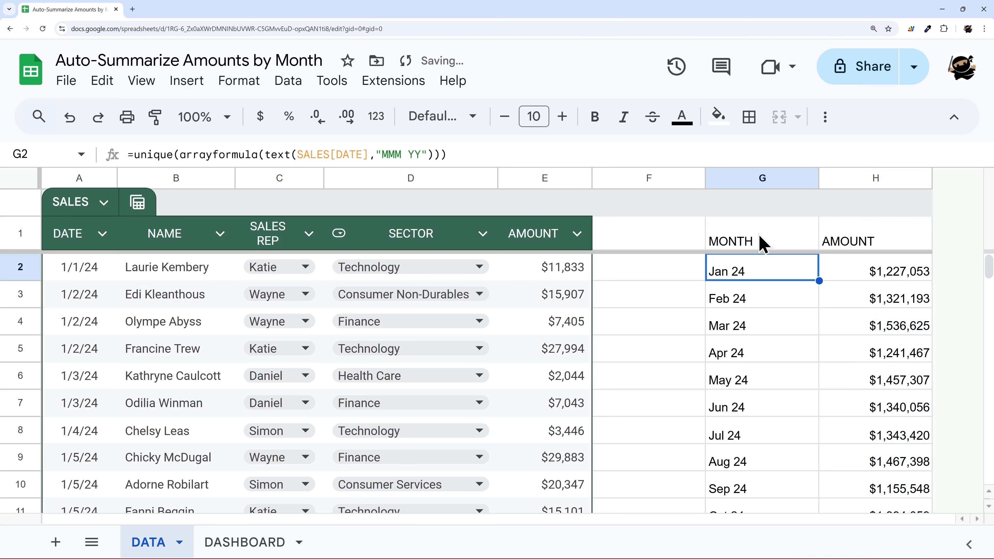
# Step: Review the monthly amounts in the summary in columns G and H
pyautogui.moveTo(750, 275); pyautogui.dragTo(874, 490)
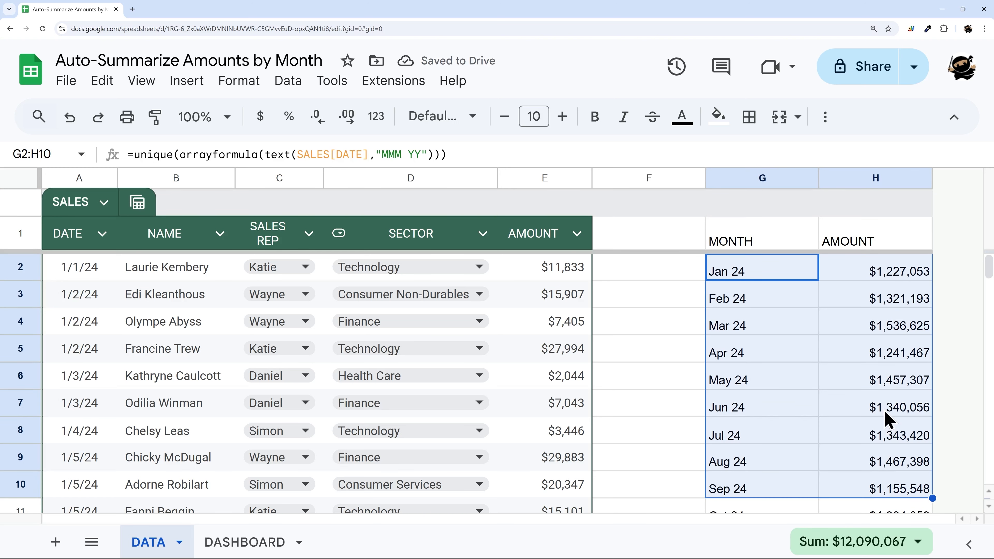
pyautogui.scroll(-2, 861, 416)
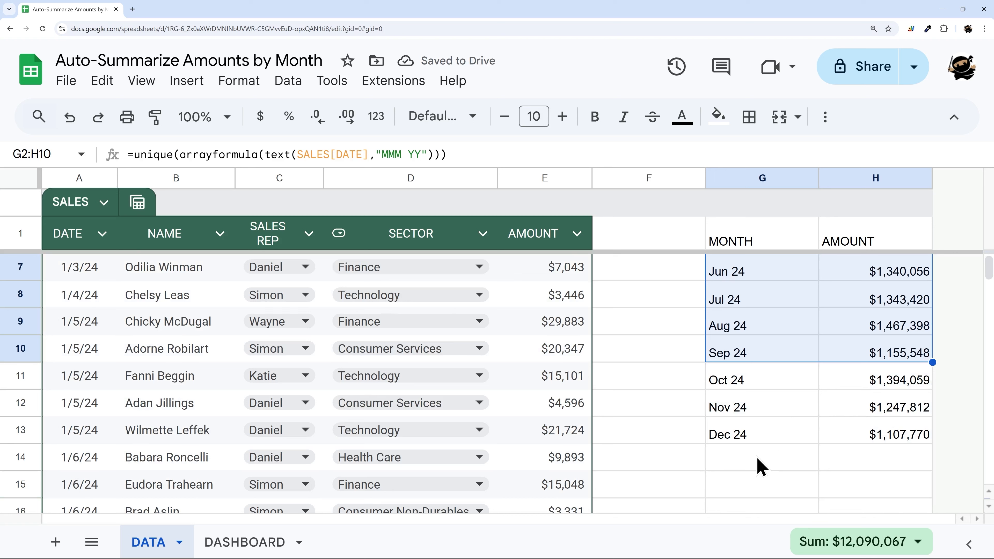
# Step: Clear cells H14 and H15 below the last monthly total in the summary
pyautogui.click(746, 470)
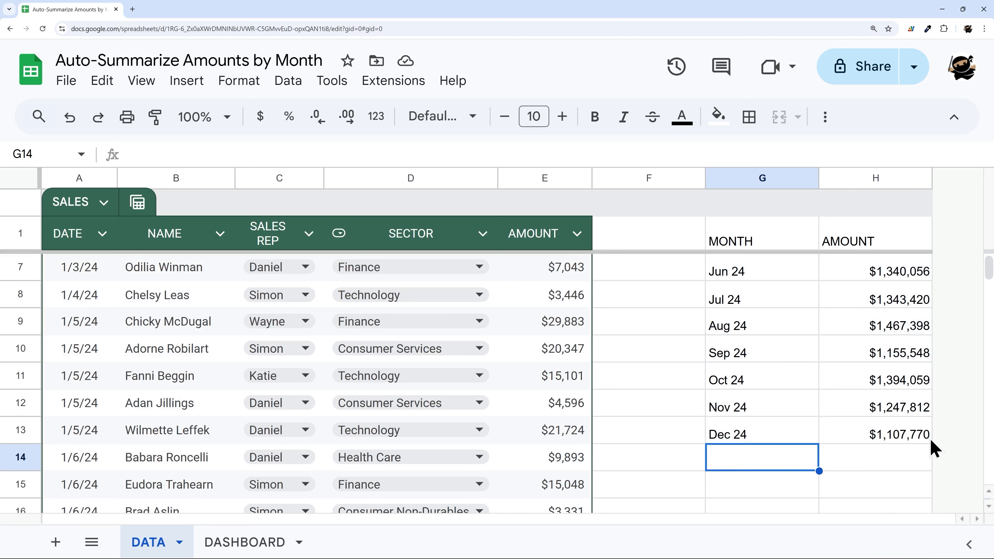
pyautogui.click(909, 440)
pyautogui.click(871, 450)
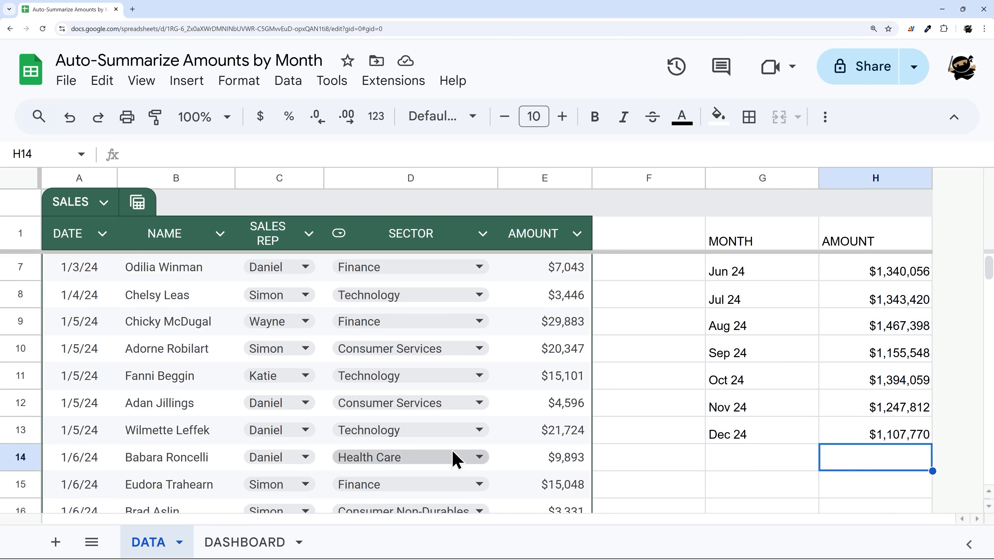
pyautogui.click(916, 435)
pyautogui.moveTo(933, 444); pyautogui.dragTo(912, 464)
pyautogui.press('Delete')
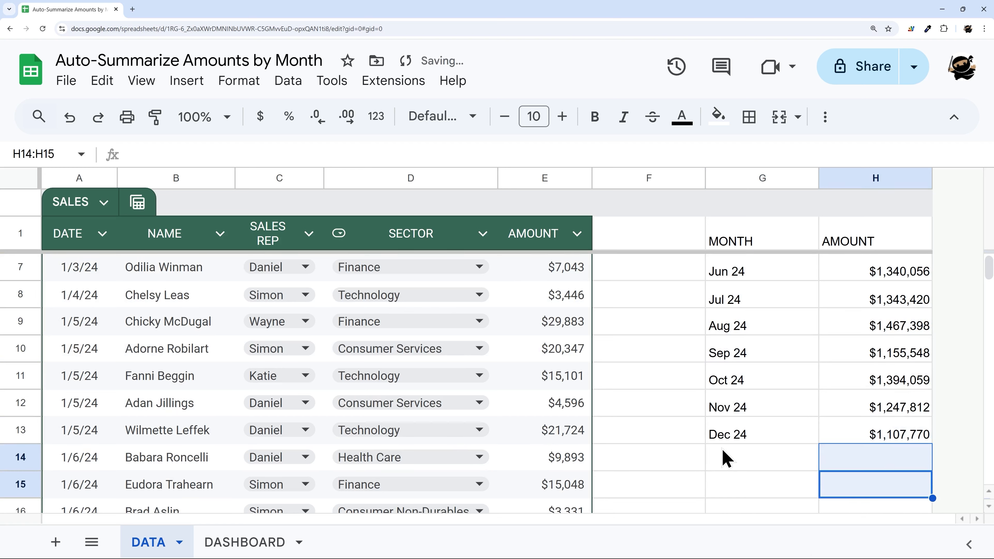
pyautogui.moveTo(746, 438); pyautogui.dragTo(784, 455)
pyautogui.click(835, 456)
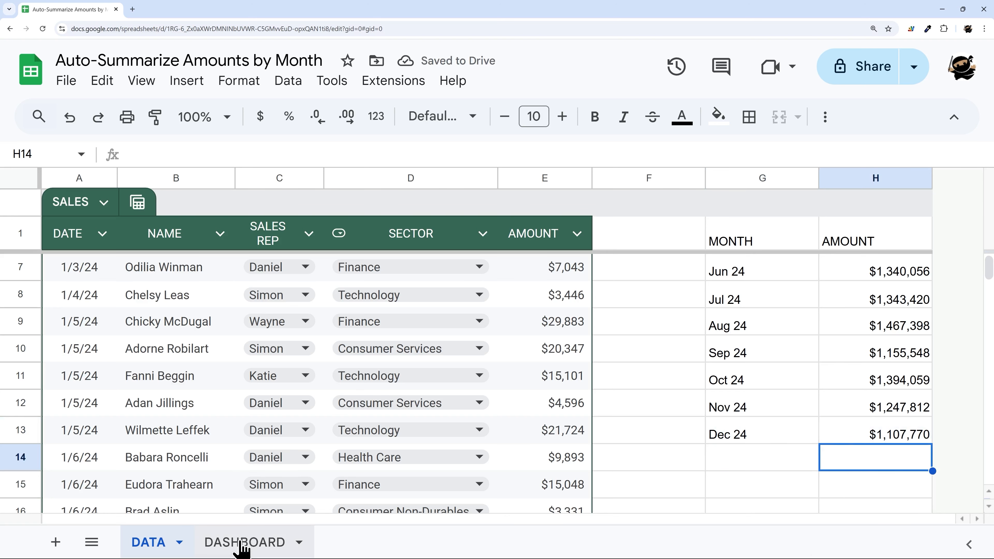
# Step: Open the DASHBOARD sheet and examine its month headers in row 4 and the empty cells beneath them
pyautogui.scroll(2, 748, 313)
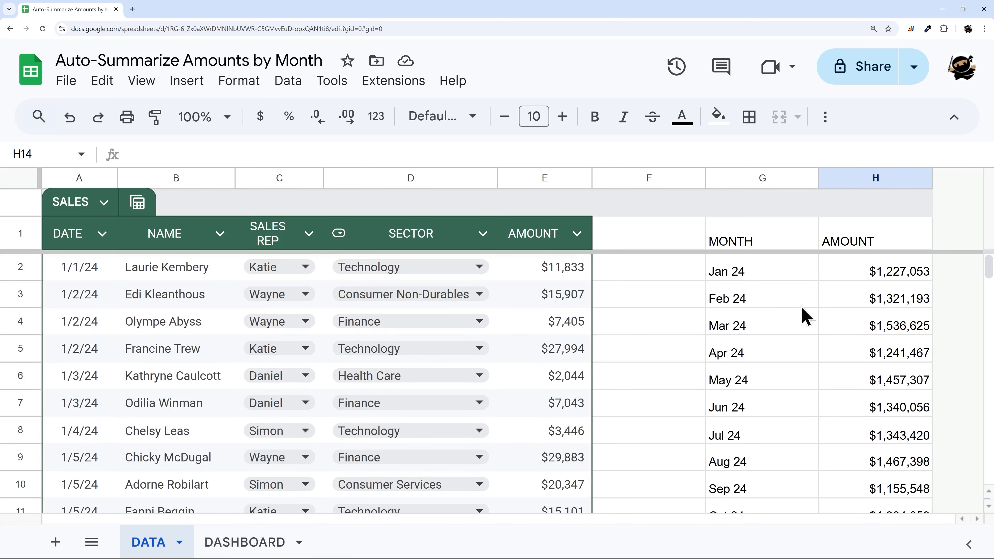
pyautogui.click(248, 543)
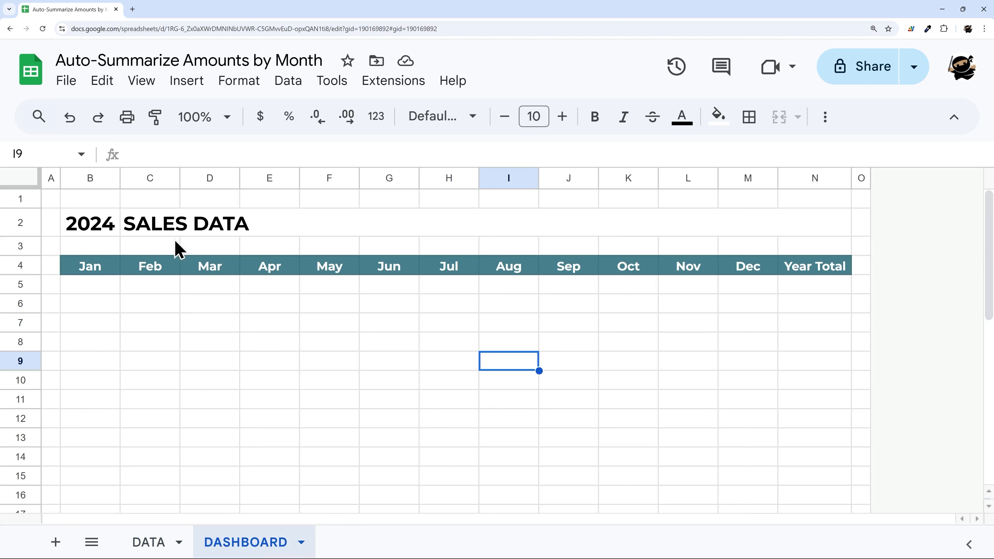
pyautogui.moveTo(78, 289); pyautogui.dragTo(744, 348)
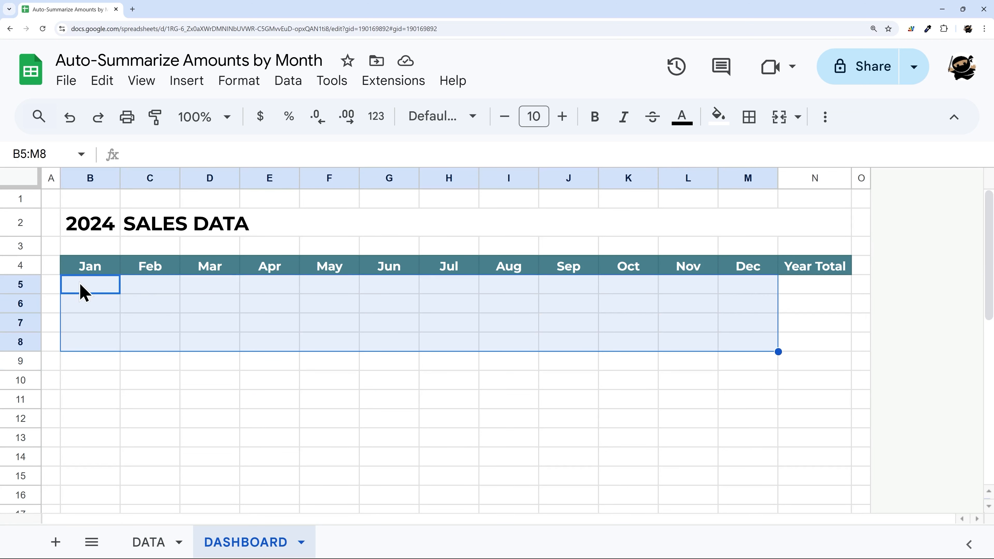
pyautogui.moveTo(80, 289); pyautogui.dragTo(738, 289)
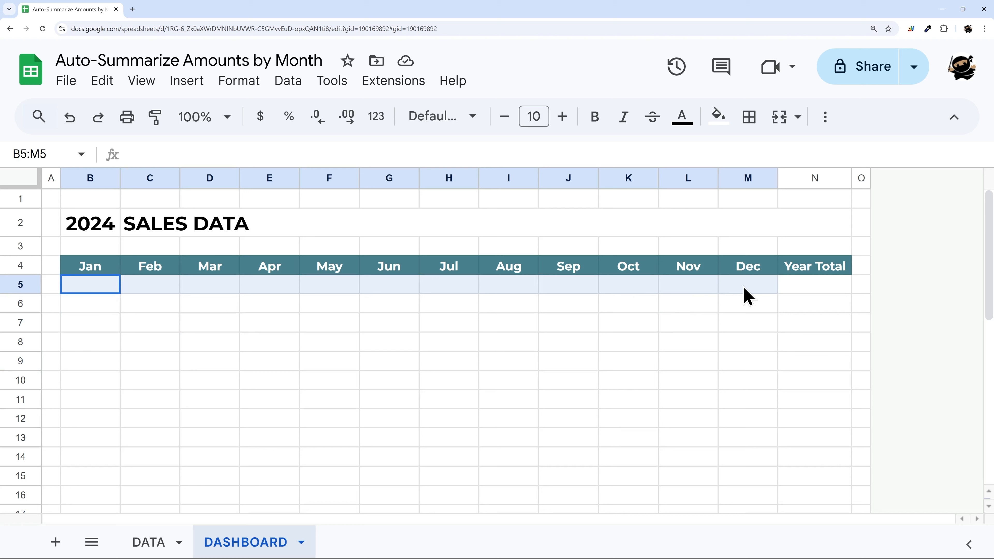
pyautogui.moveTo(748, 297); pyautogui.dragTo(821, 293)
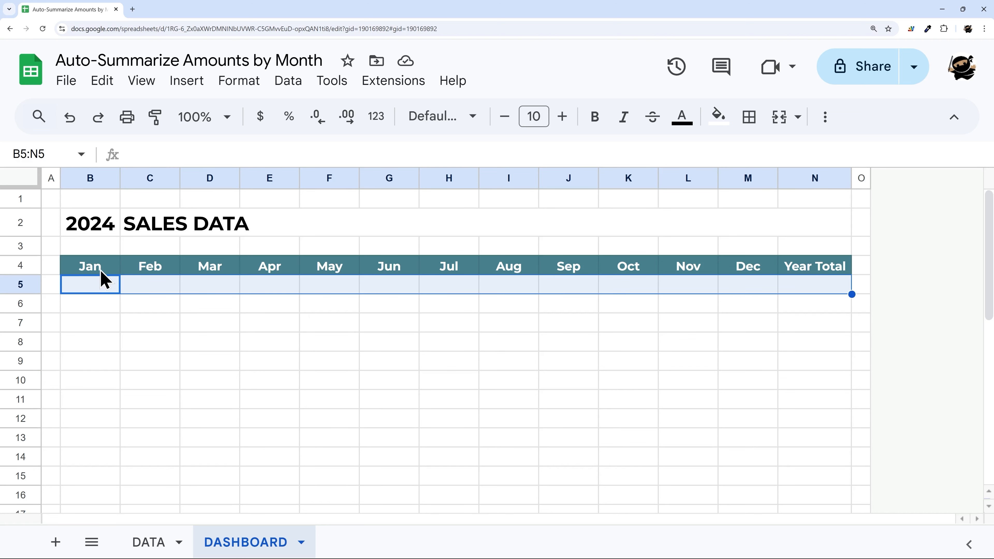
pyautogui.click(101, 270)
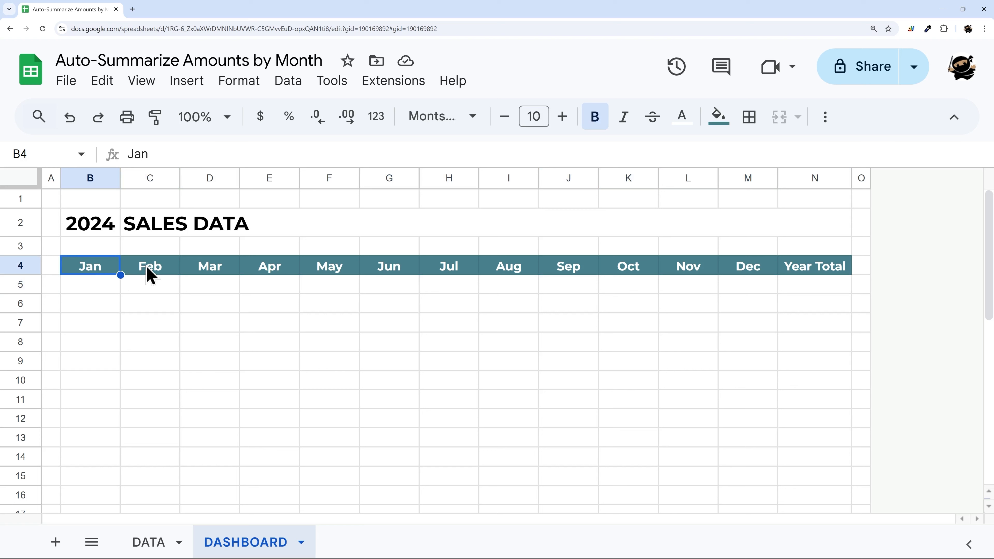
pyautogui.click(155, 271)
pyautogui.click(235, 276)
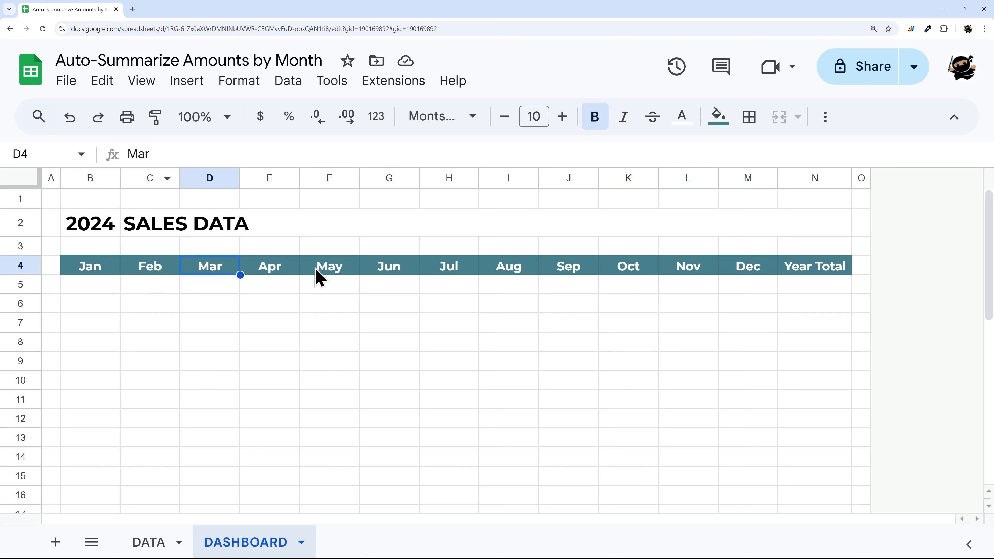
pyautogui.click(91, 268)
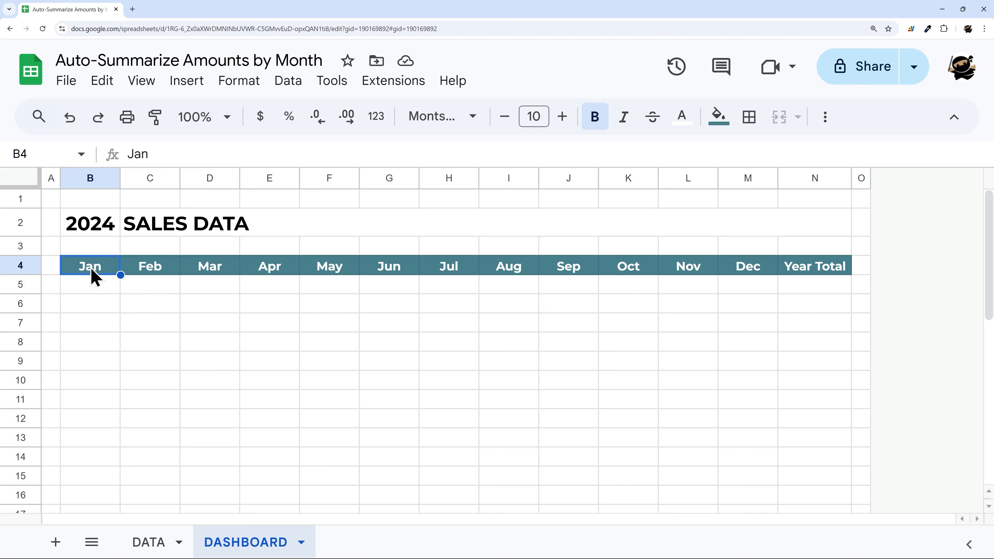
pyautogui.moveTo(151, 156); pyautogui.dragTo(102, 162)
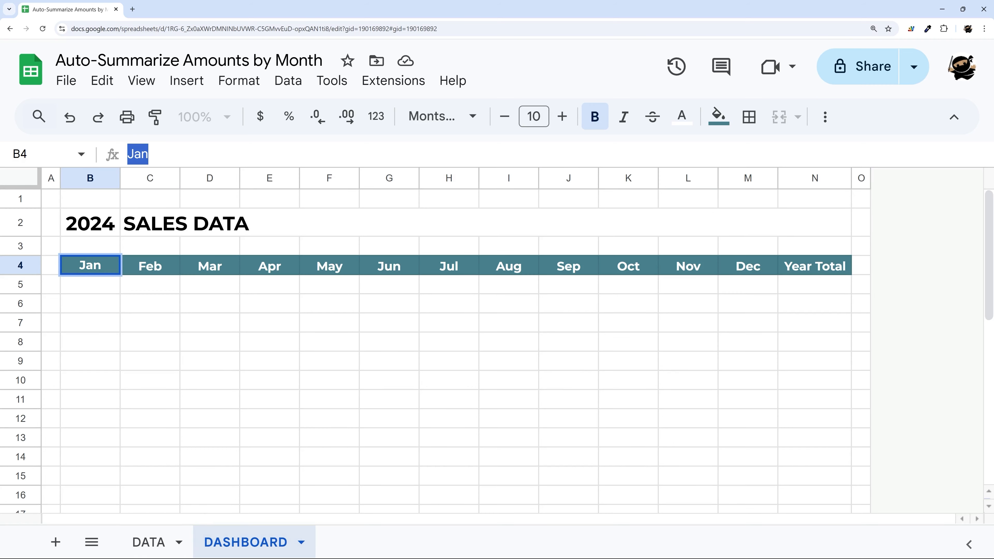
# Step: Check the year part of the date format in the G2 month formula on the DATA sheet
pyautogui.click(148, 543)
pyautogui.click(745, 292)
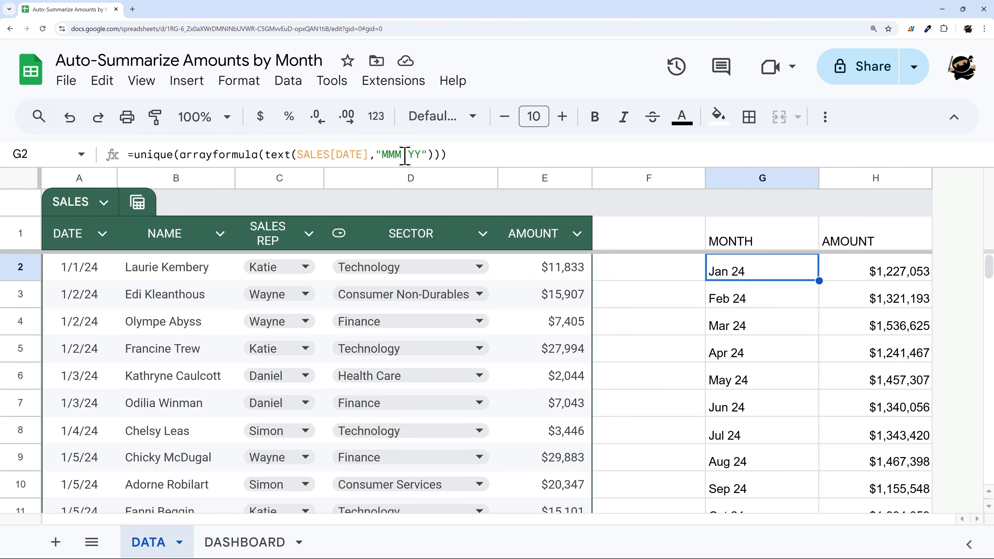
pyautogui.moveTo(404, 154); pyautogui.dragTo(422, 154)
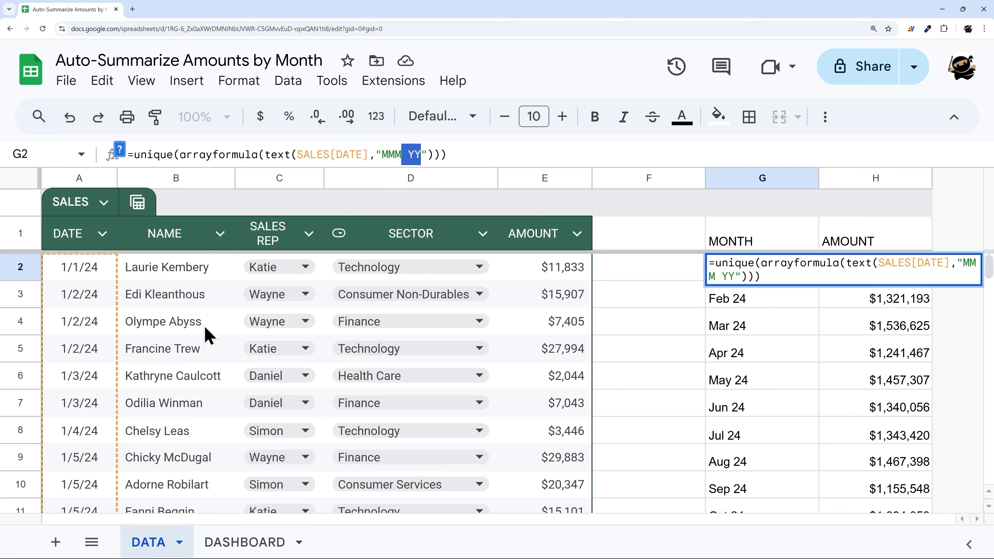
# Step: Return to the DASHBOARD sheet and clear the month names from header cells B4:M4
pyautogui.click(225, 543)
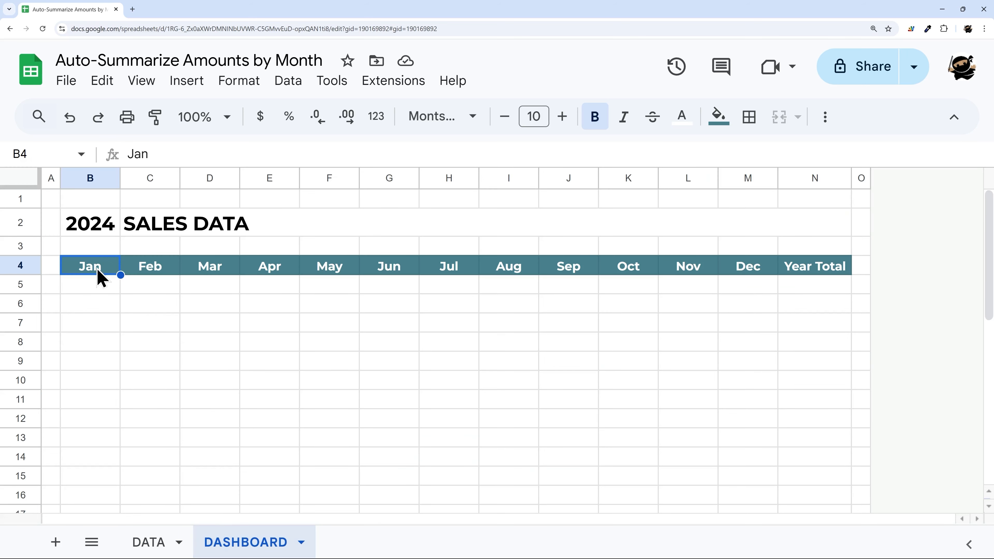
pyautogui.click(89, 228)
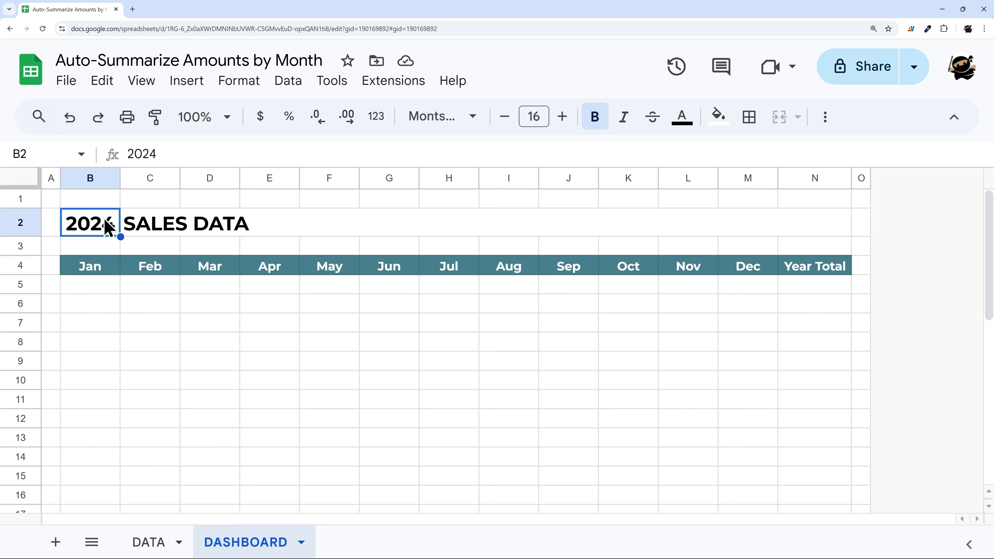
pyautogui.moveTo(92, 273); pyautogui.dragTo(742, 277)
pyautogui.press('Delete')
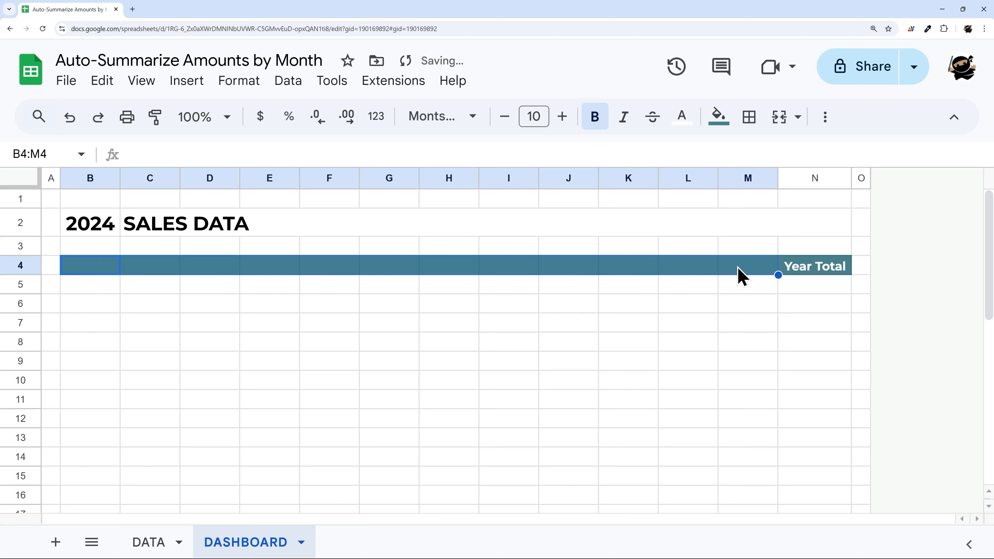
# Step: Enter =arrayformula(date(B2,sequence(12),1)) in B4 to list the first day of each month for the year in B2
pyautogui.click(90, 273)
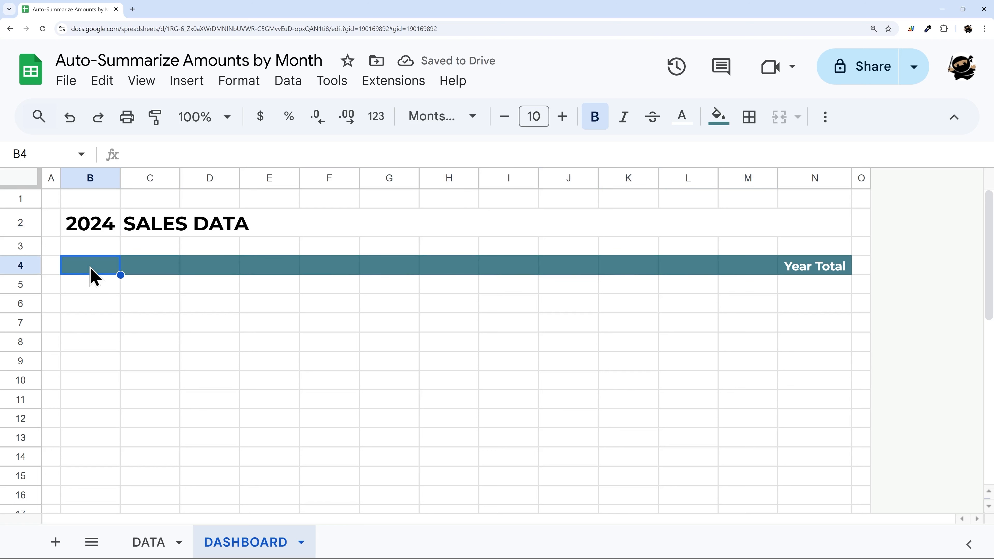
pyautogui.write('=')
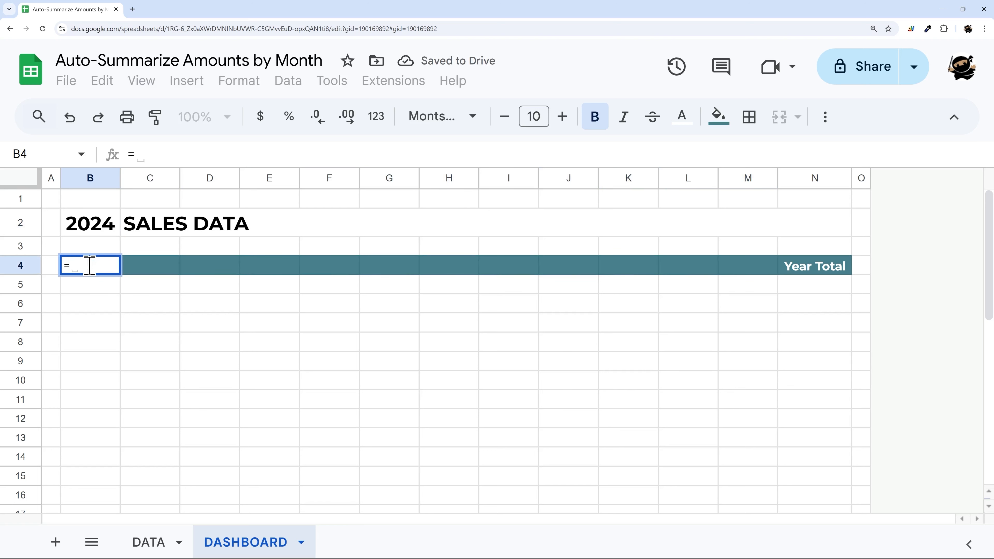
pyautogui.write('arrayformual')
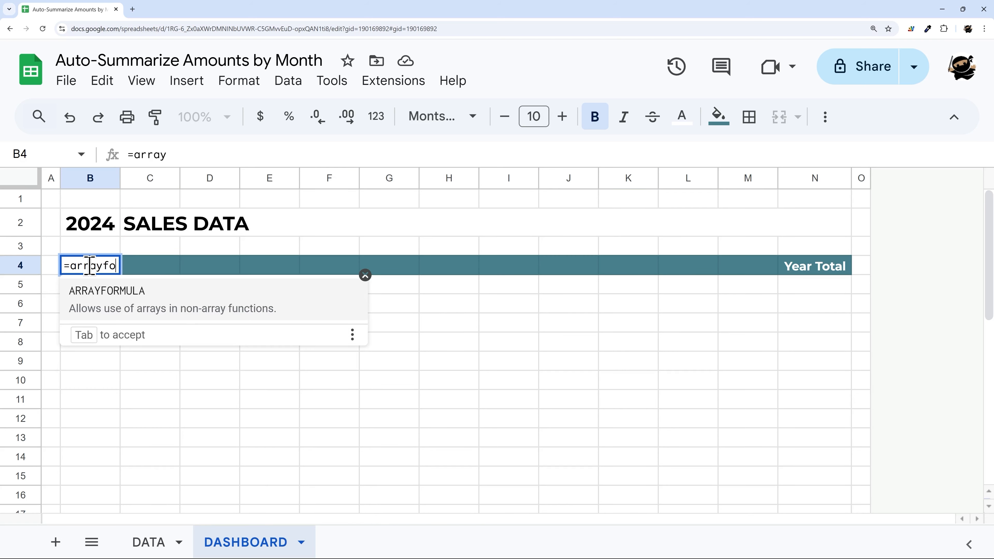
pyautogui.press('BackSpace')
pyautogui.press('BackSpace')
pyautogui.write('la(')
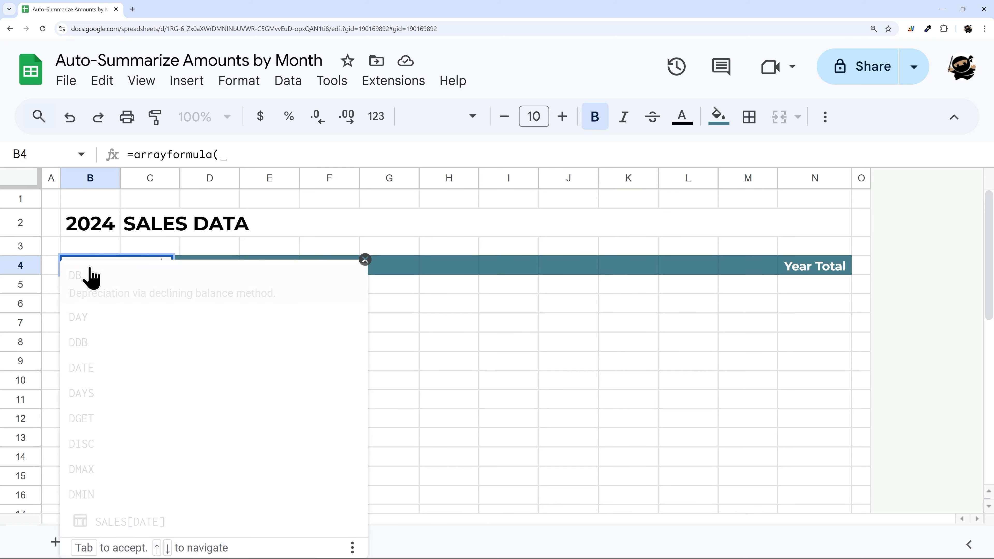
pyautogui.write('date(')
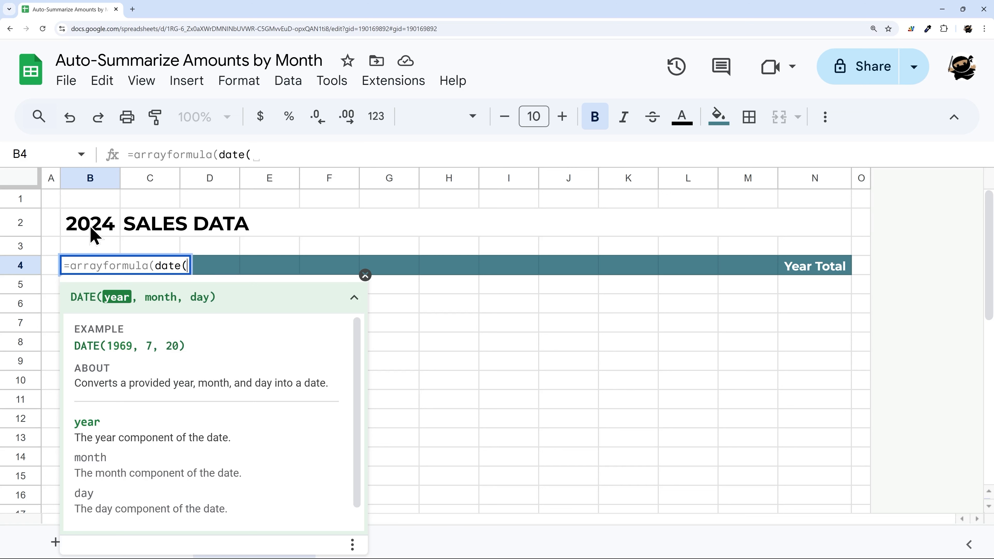
pyautogui.click(94, 236)
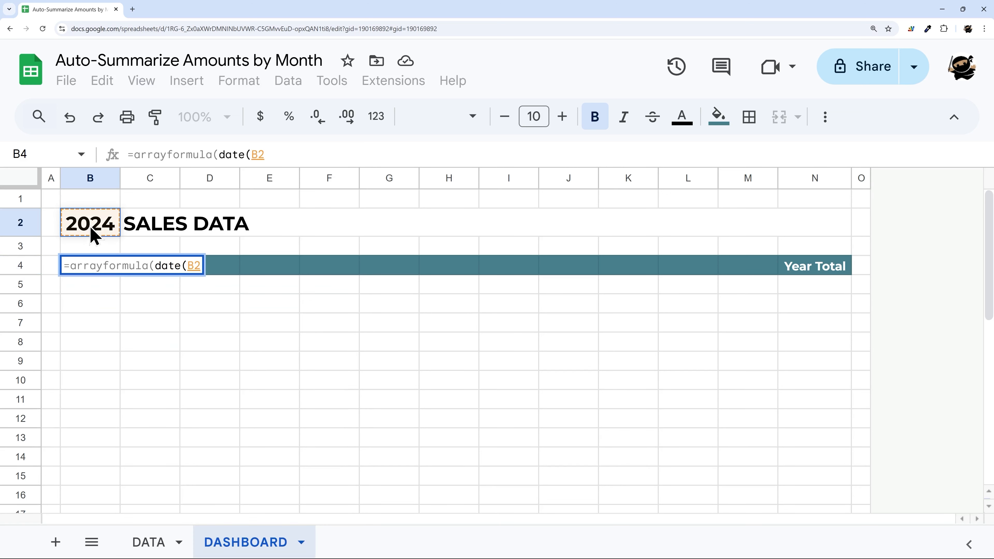
pyautogui.write(',')
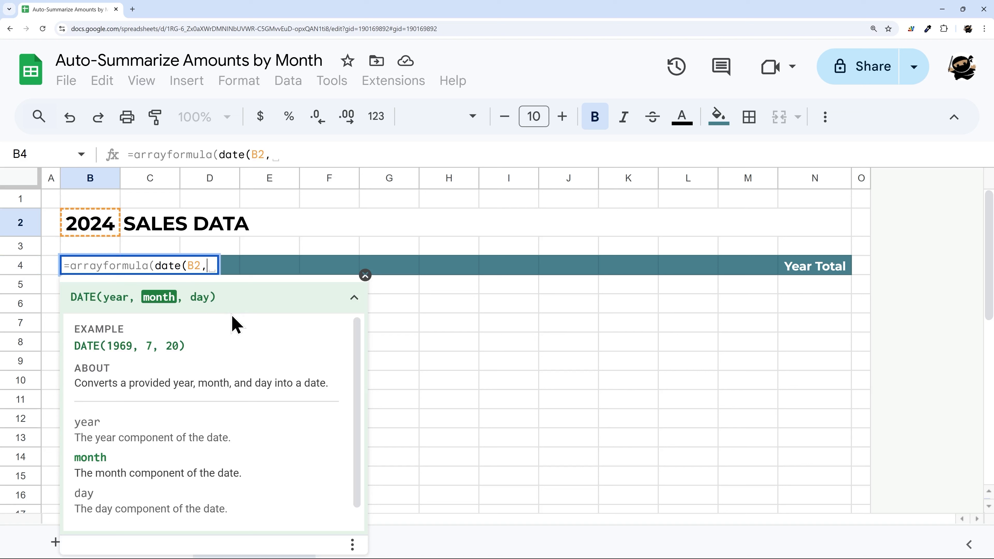
pyautogui.write('se')
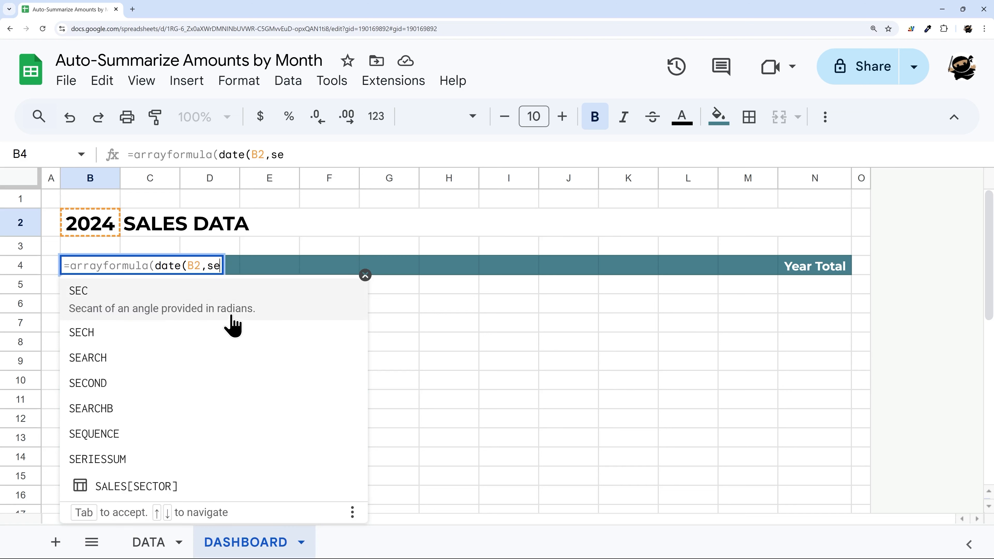
pyautogui.write('quence(1')
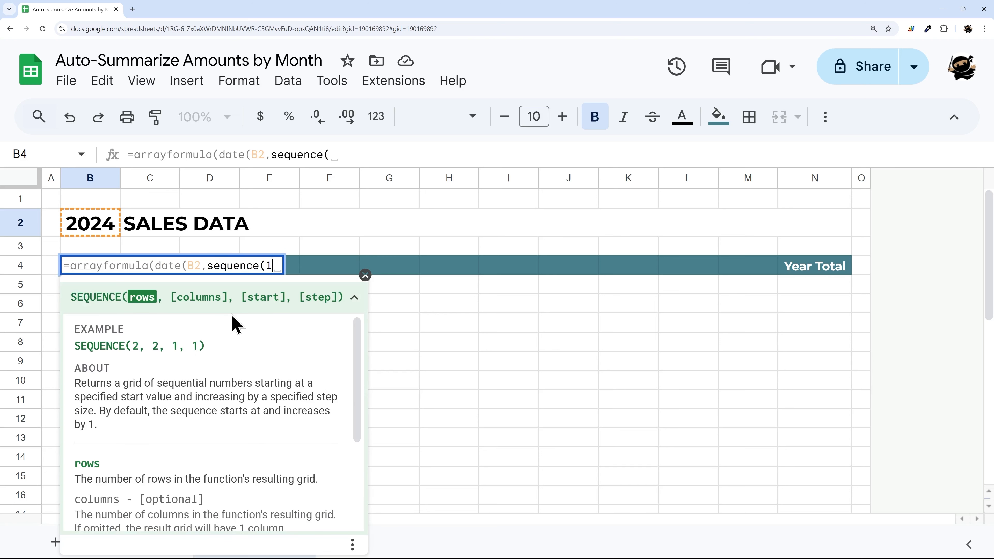
pyautogui.write('2)')
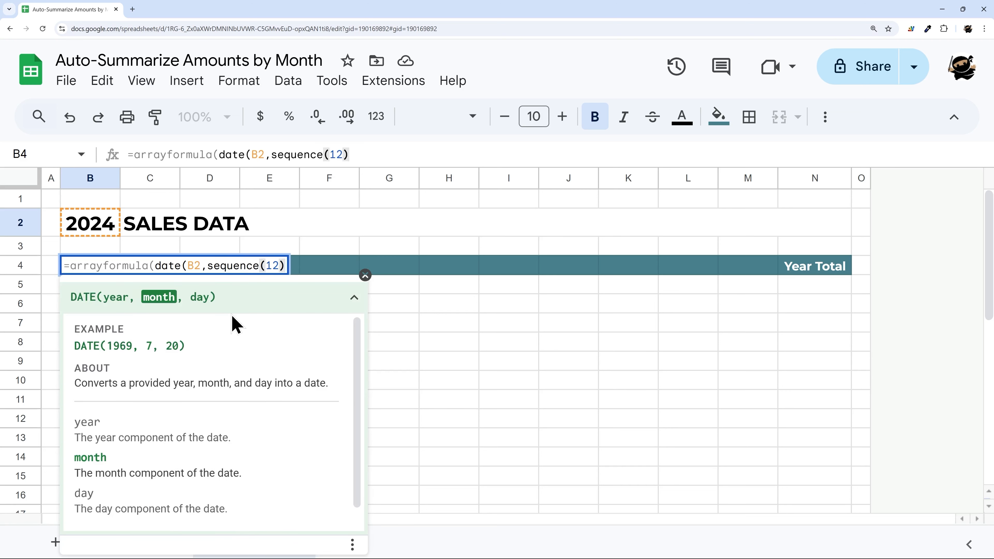
pyautogui.write(',1)')
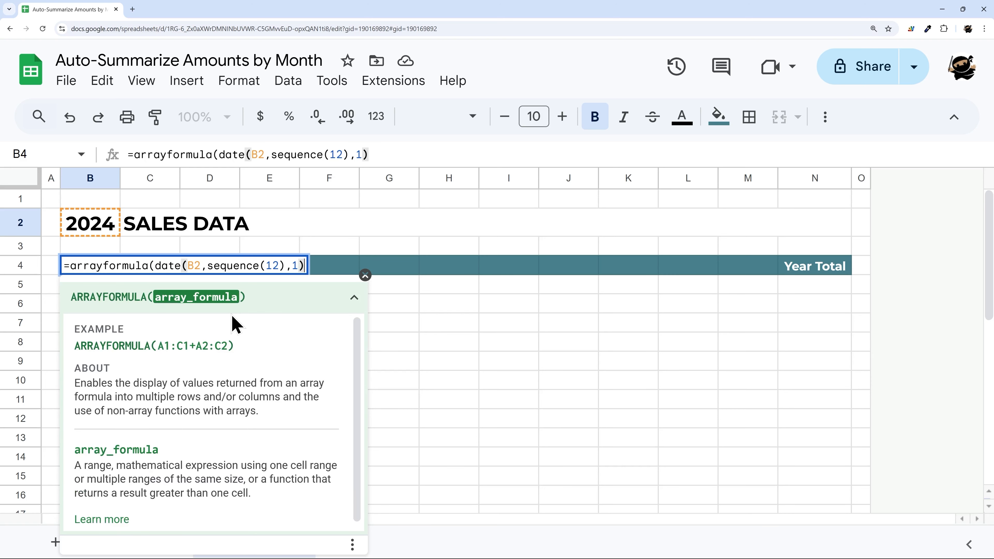
pyautogui.write(')')
pyautogui.press('Return')
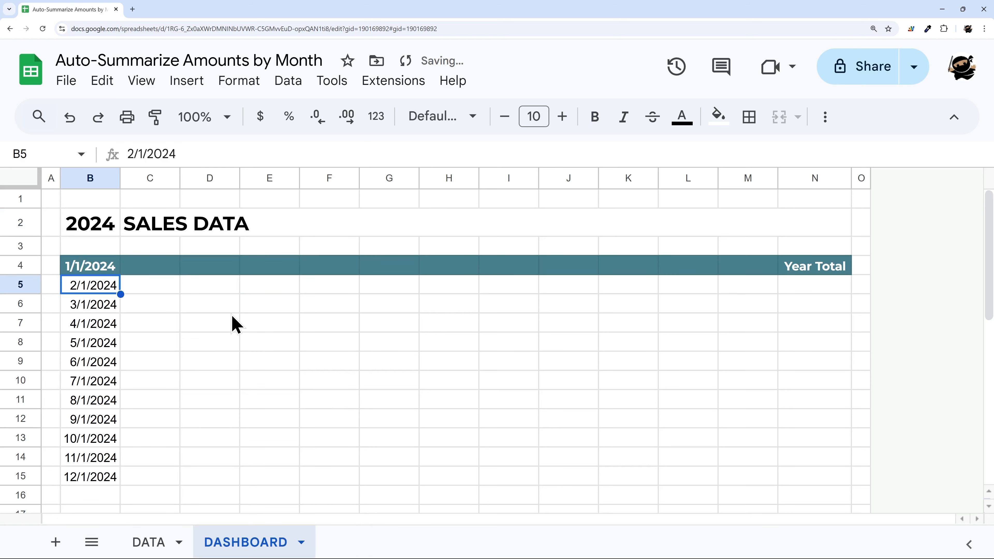
# Step: Wrap the B4 arrayformula in transpose so the twelve month dates run across the header row
pyautogui.moveTo(98, 271)
pyautogui.mouseDown()
pyautogui.moveTo(94, 289)
pyautogui.moveTo(93, 272)
pyautogui.mouseUp()
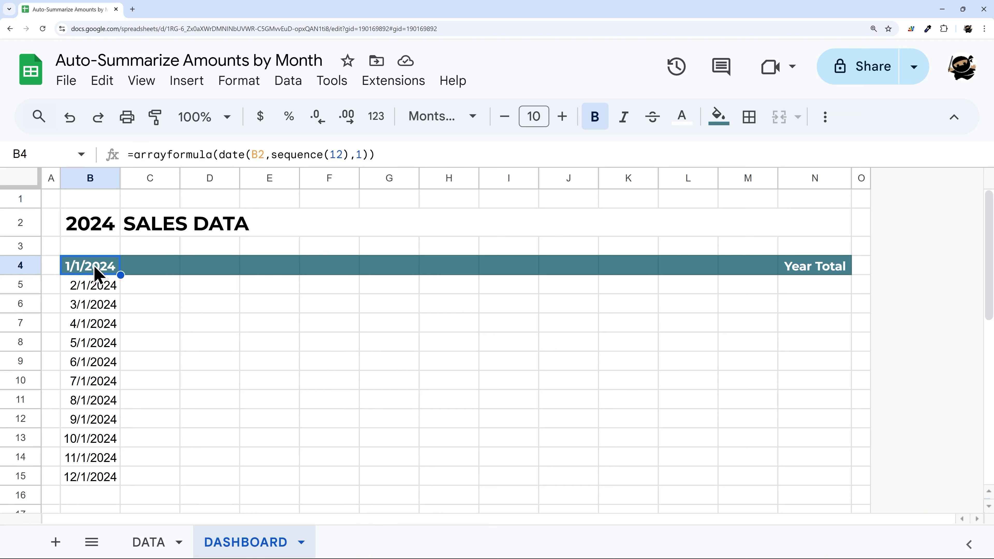
pyautogui.moveTo(97, 273); pyautogui.dragTo(87, 478)
pyautogui.moveTo(100, 271); pyautogui.dragTo(688, 271)
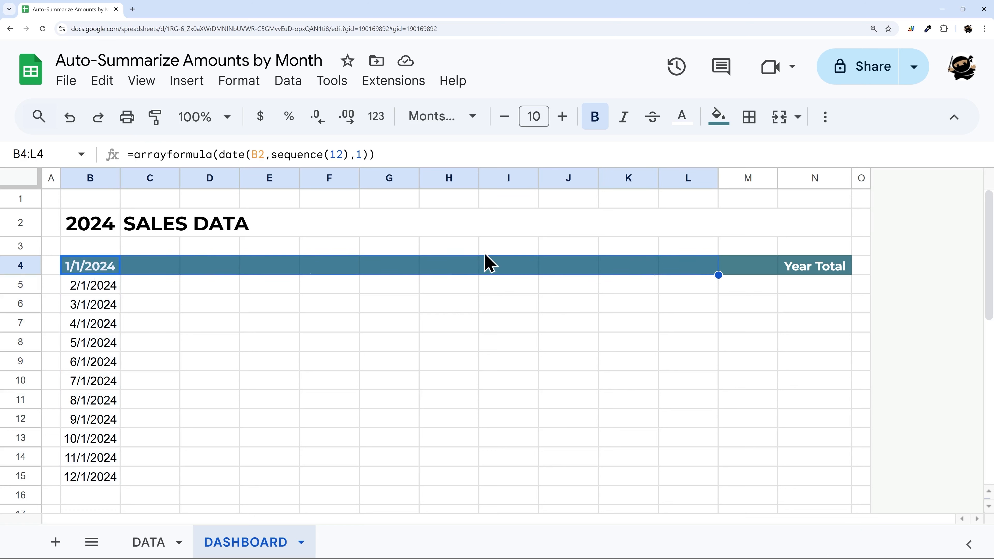
pyautogui.click(137, 156)
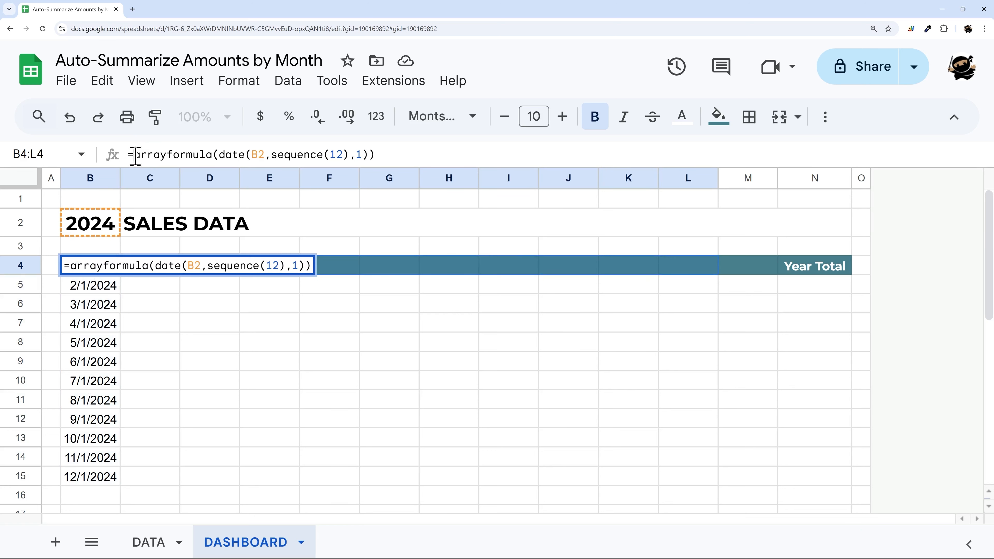
pyautogui.write('trnanspose(')
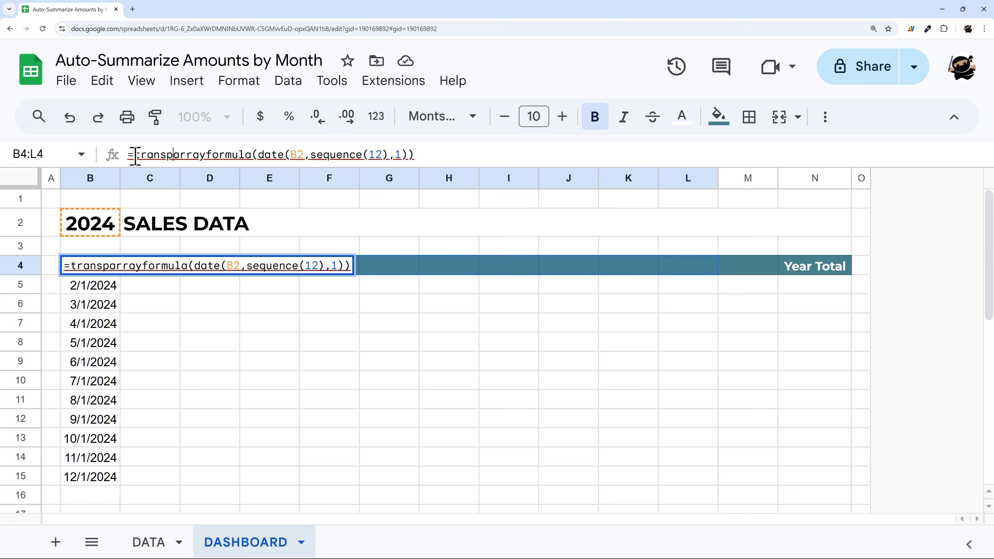
pyautogui.press('End')
pyautogui.write(')')
pyautogui.press('Return')
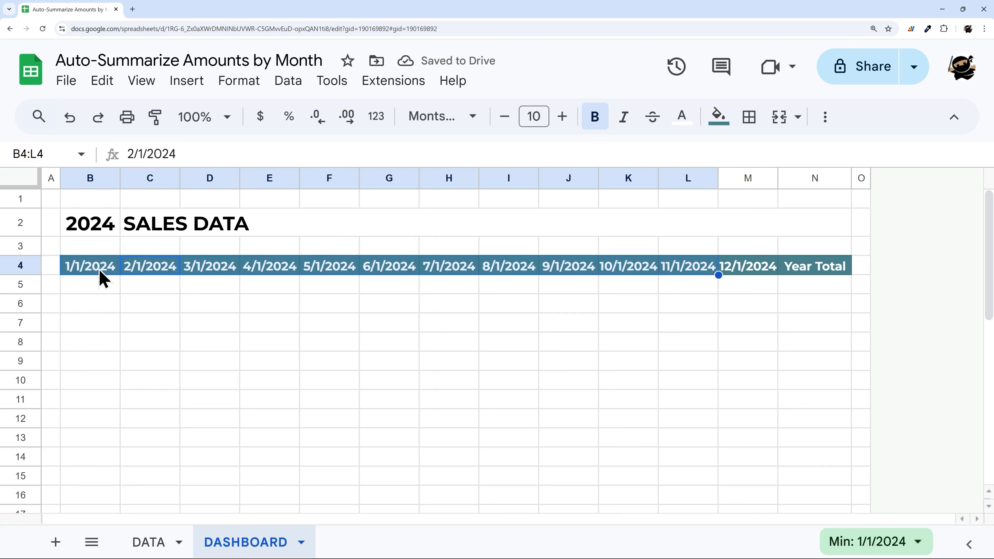
# Step: Format the month dates in header cells B4:M4 with the custom date format that shows only the abbreviated month name (Aug)
pyautogui.moveTo(100, 270); pyautogui.dragTo(743, 274)
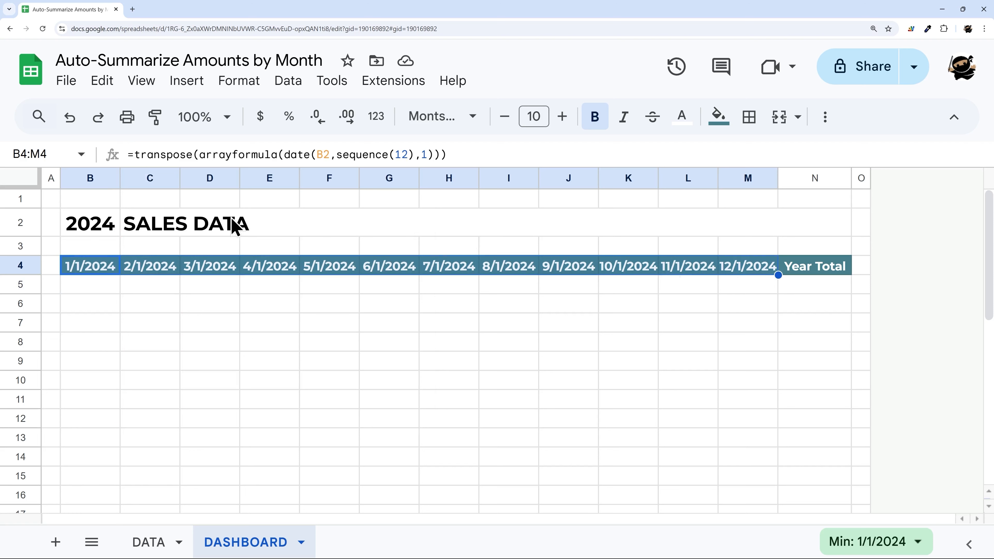
pyautogui.click(376, 125)
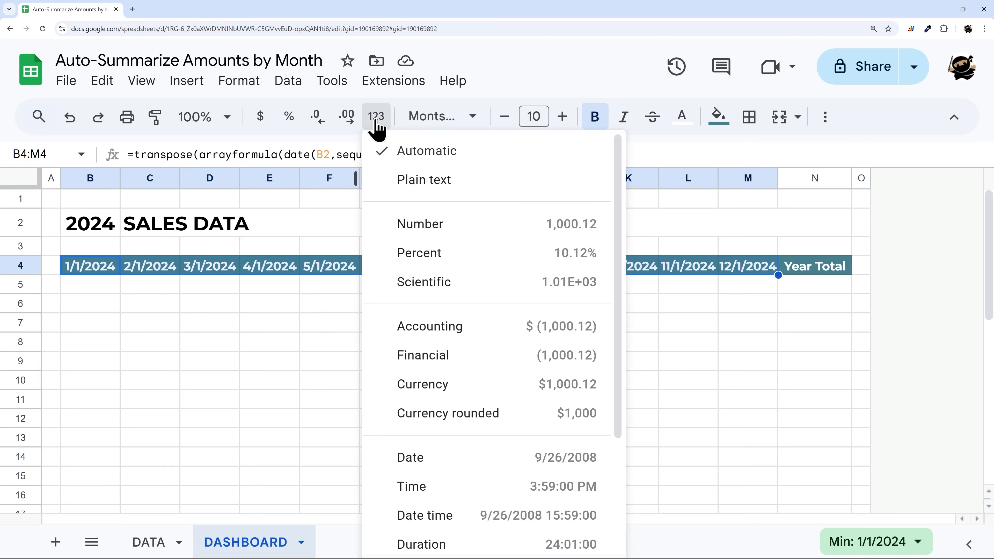
pyautogui.scroll(-4, 500, 386)
pyautogui.scroll(-1, 499, 386)
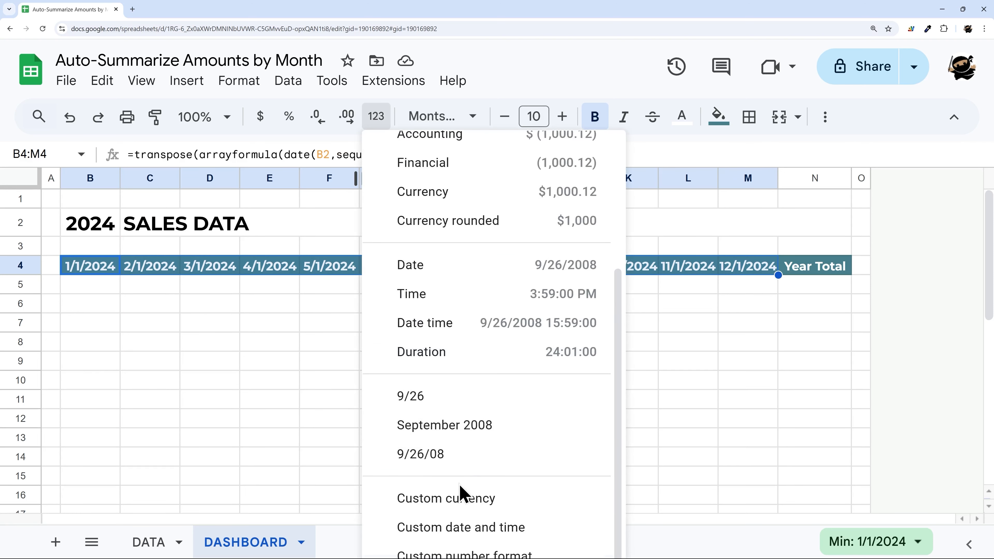
pyautogui.click(450, 529)
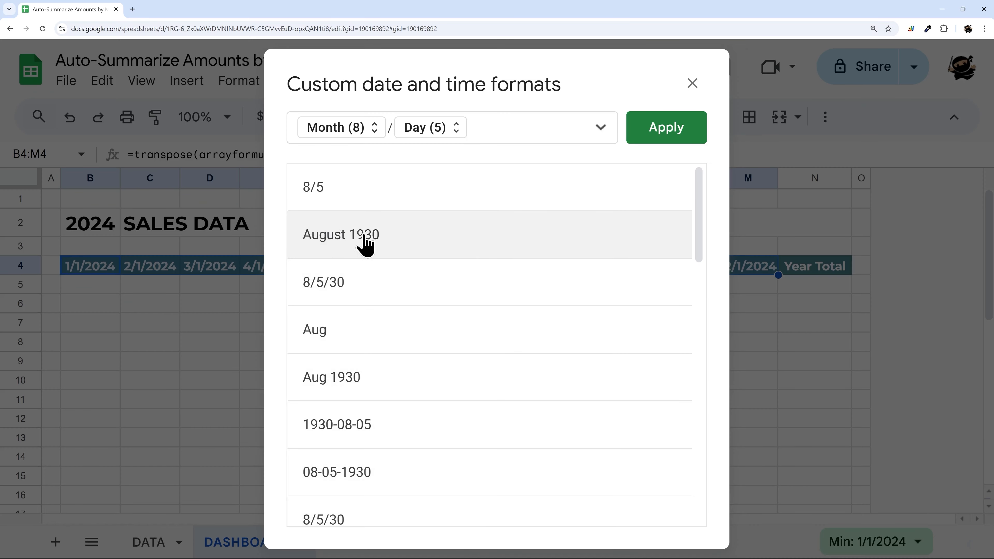
pyautogui.click(325, 333)
pyautogui.click(655, 142)
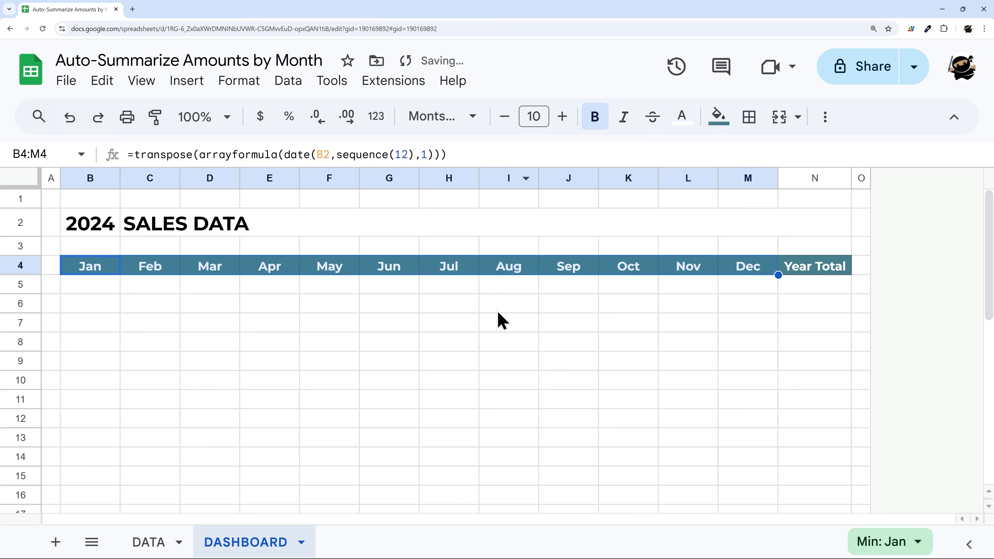
pyautogui.click(98, 277)
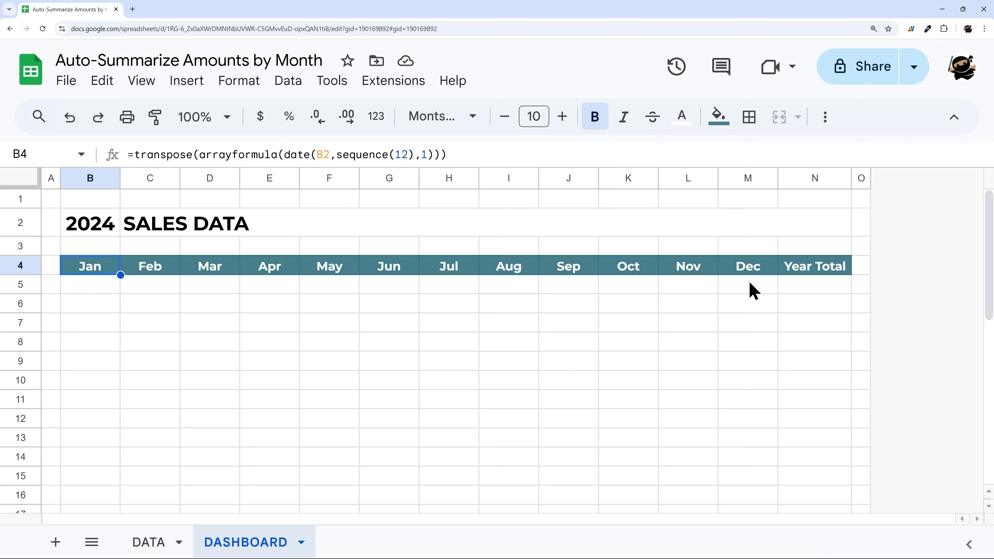
# Step: Start a SUMIFS formula in B5 with the table column SALES[AMOUNT] as its sum range
pyautogui.click(87, 288)
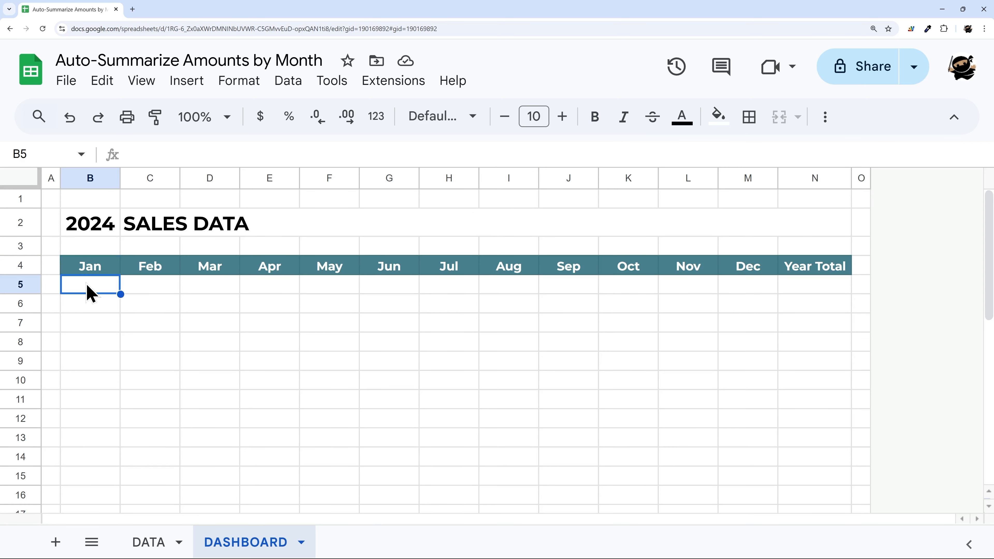
pyautogui.write('=sumifs(')
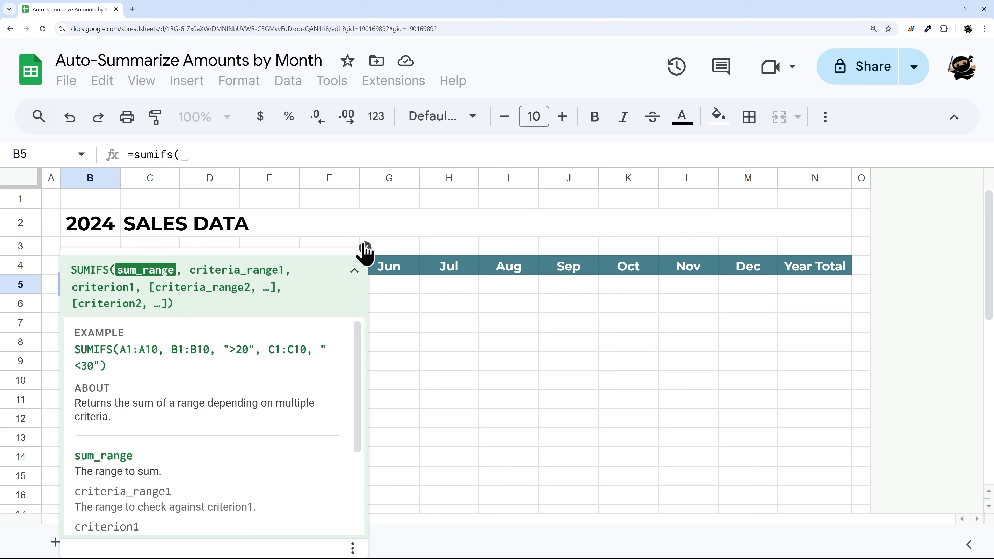
pyautogui.click(365, 248)
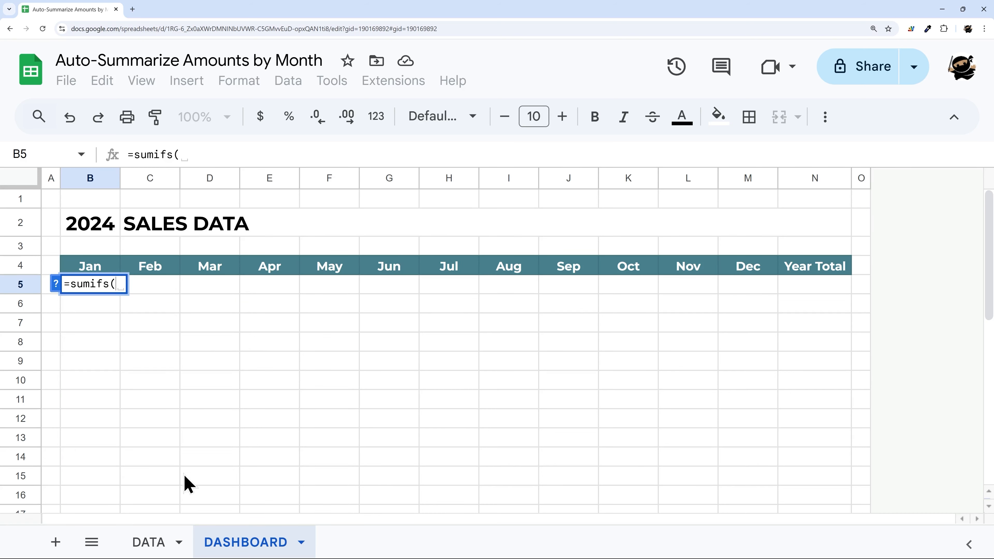
pyautogui.click(134, 542)
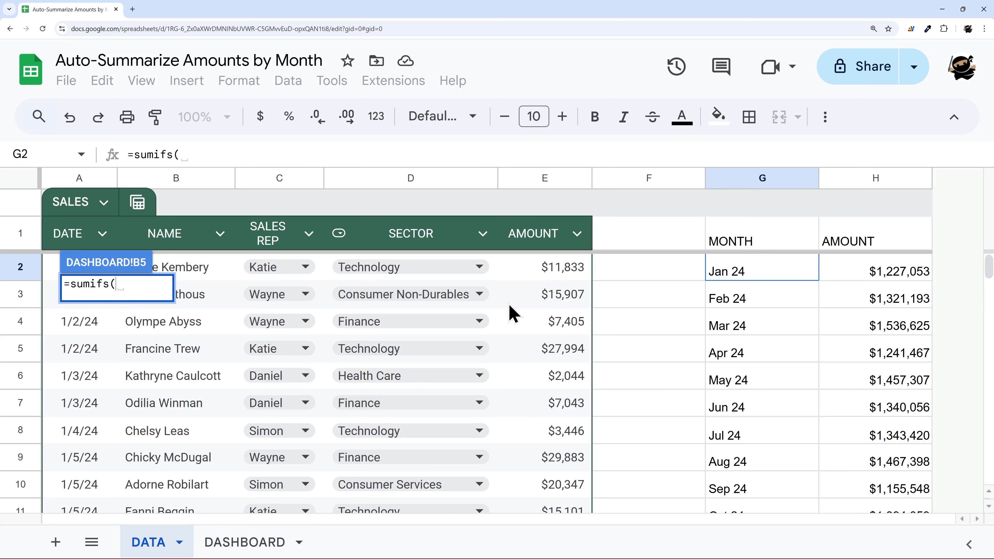
pyautogui.moveTo(545, 275); pyautogui.dragTo(540, 355)
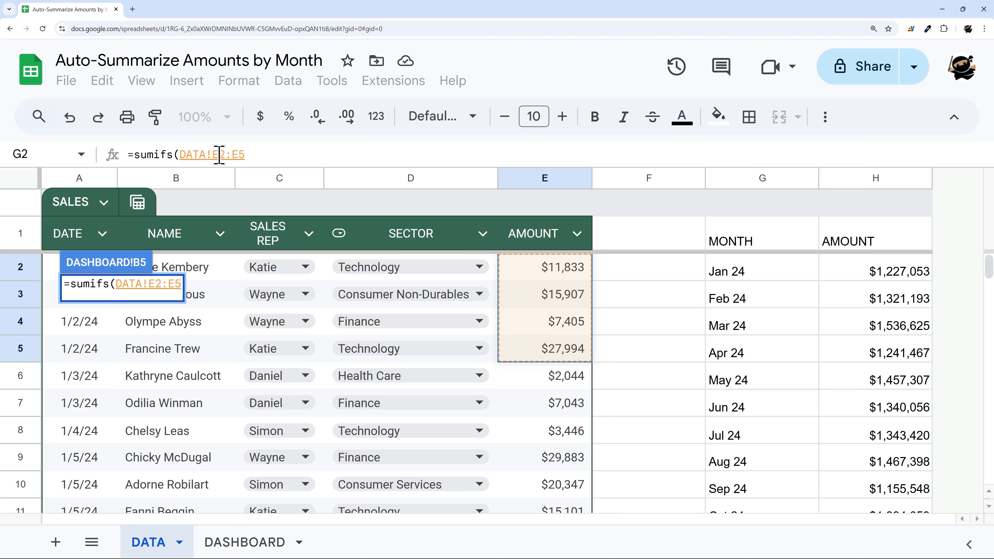
pyautogui.moveTo(259, 156); pyautogui.dragTo(180, 157)
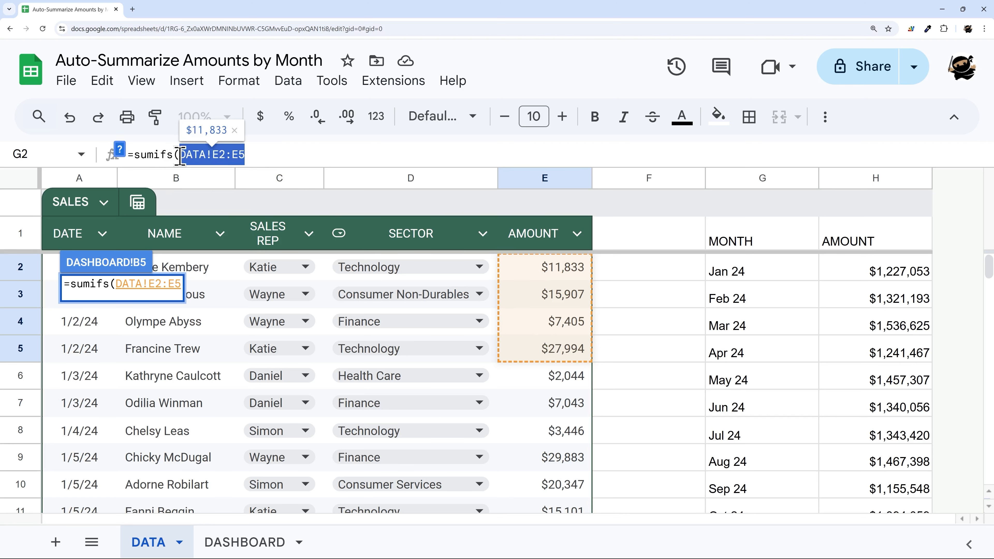
pyautogui.write('SALES[AM')
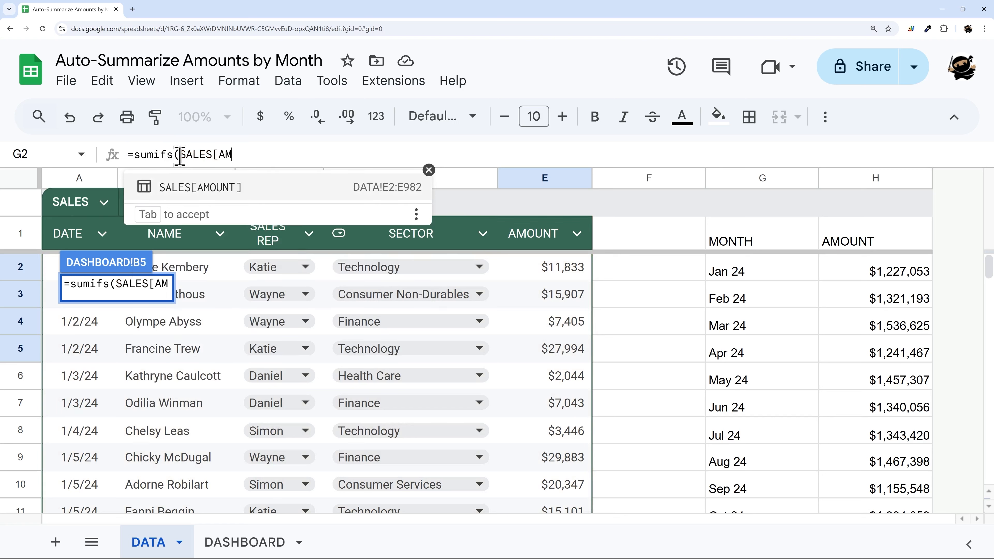
pyautogui.press('Tab')
pyautogui.write(',')
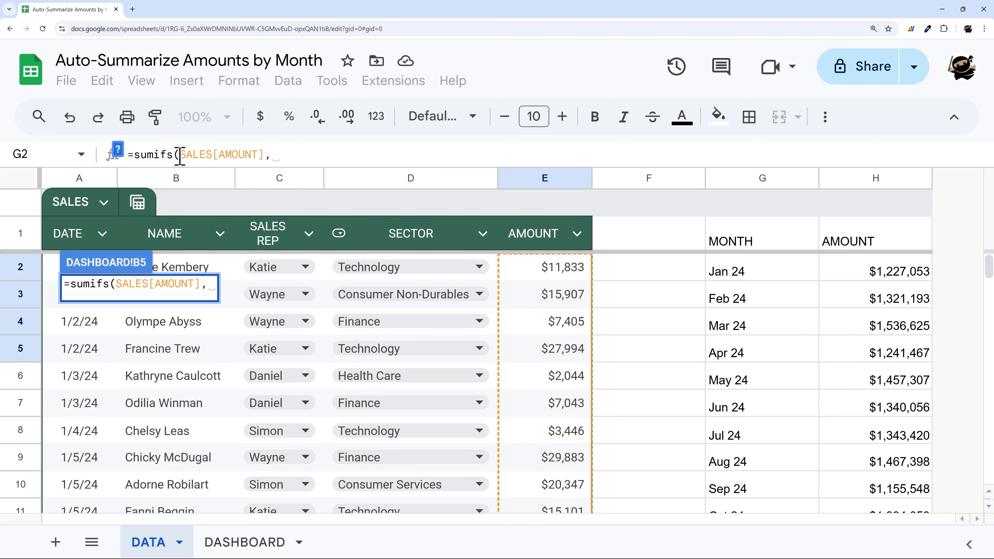
# Step: Add the first criterion SALES[DATE],">="&B4 to the B5 SUMIFS formula, referencing the Jan header cell on DASHBOARD
pyautogui.write('SALES[D')
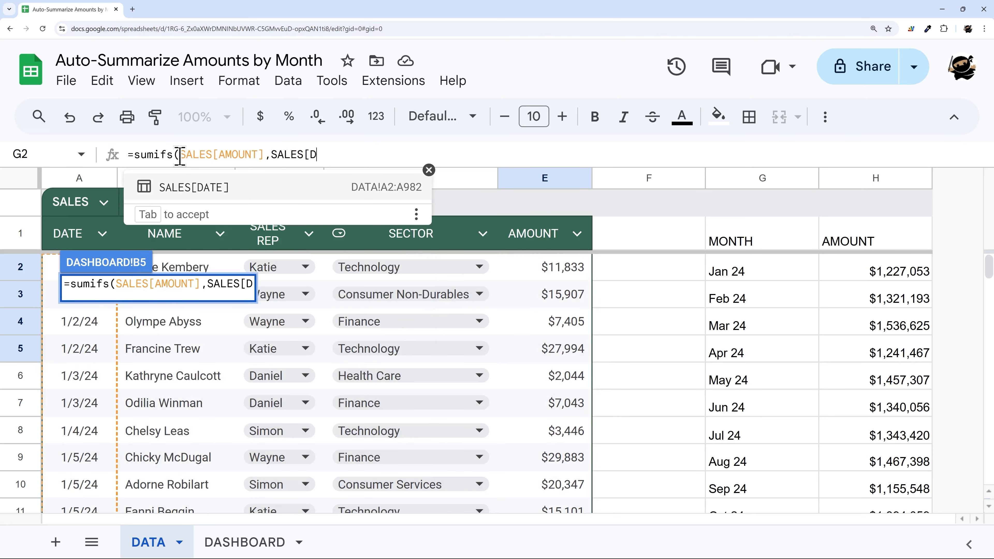
pyautogui.press('Tab')
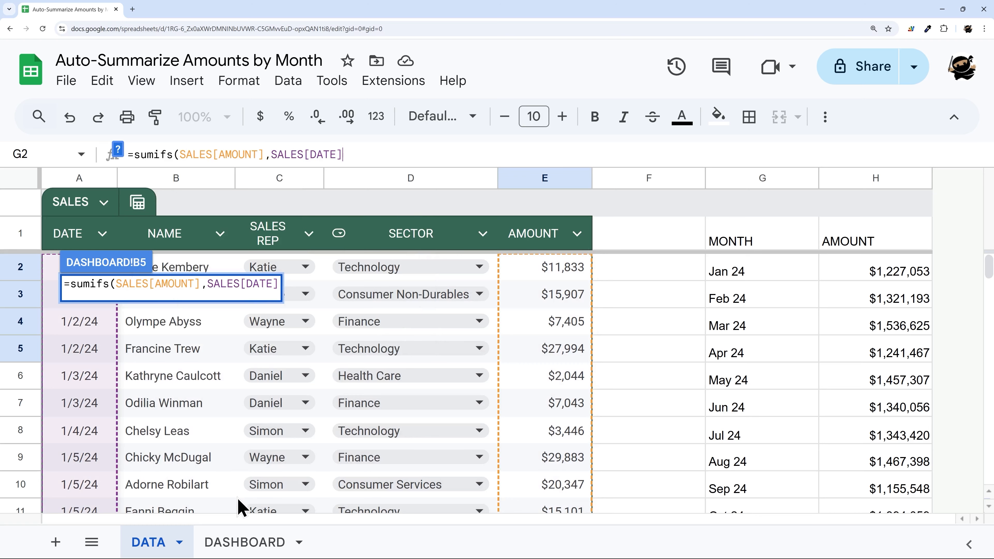
pyautogui.click(245, 545)
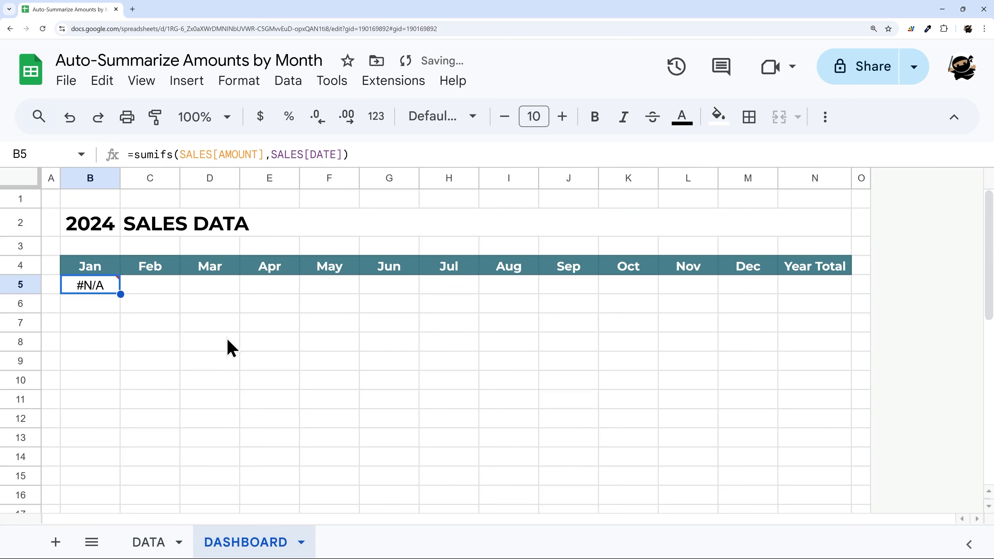
pyautogui.click(347, 154)
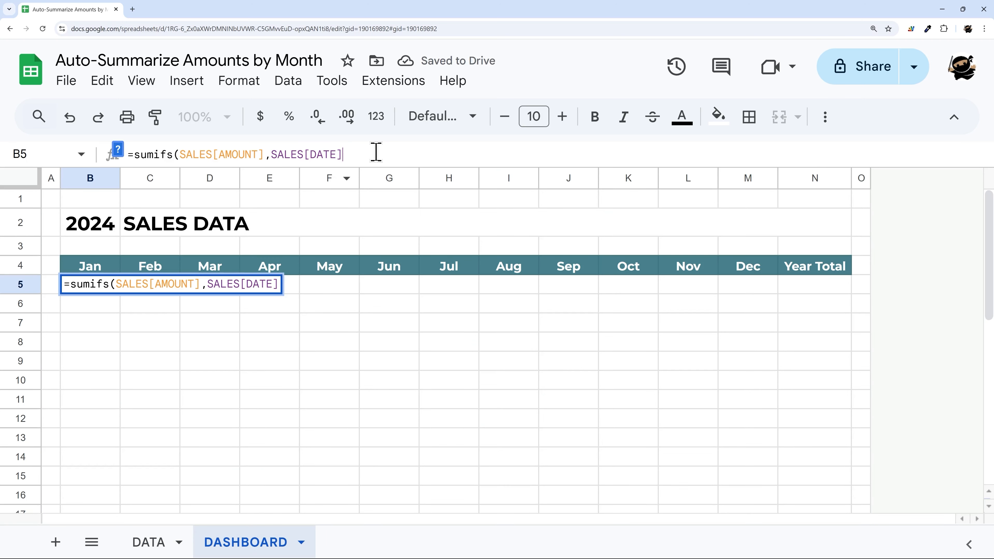
pyautogui.write(',')
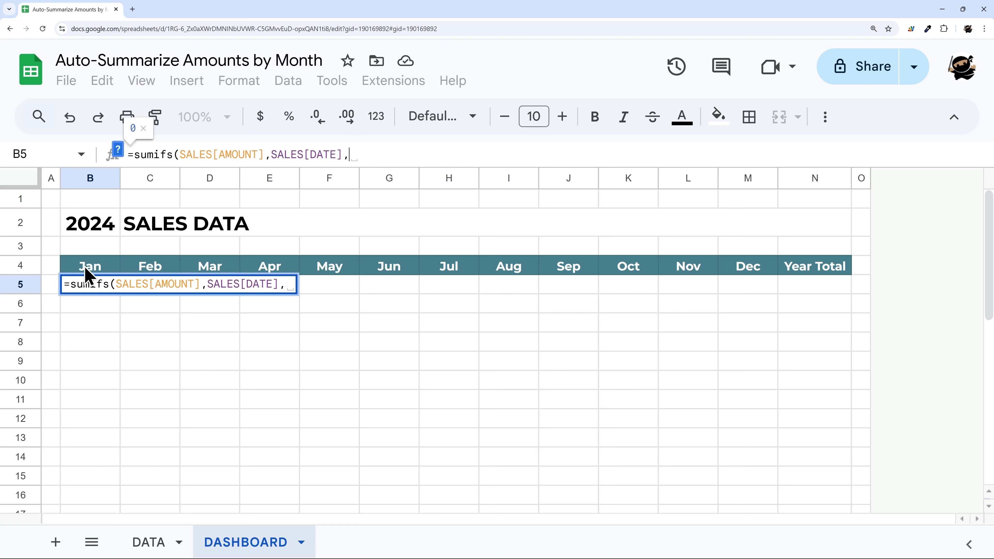
pyautogui.write('">=')
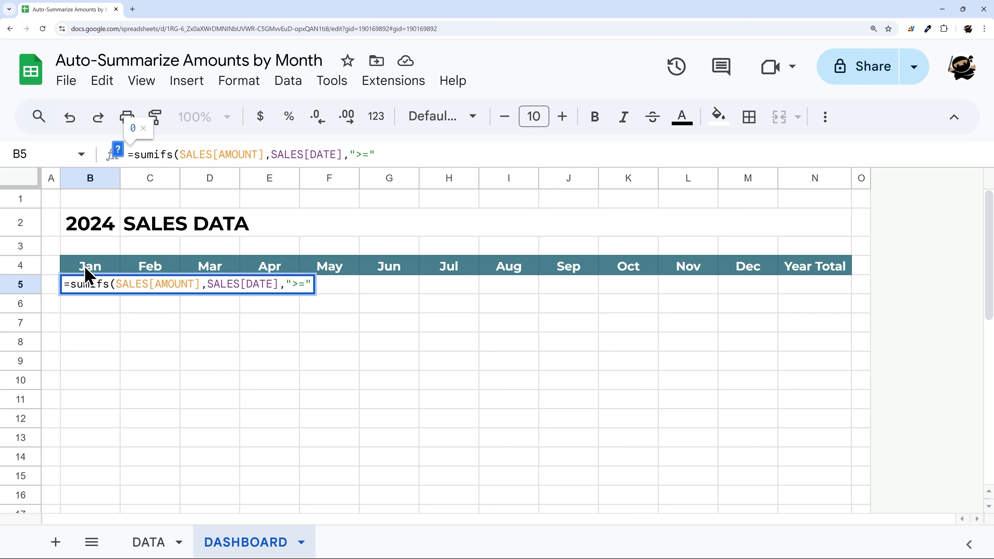
pyautogui.write('"&')
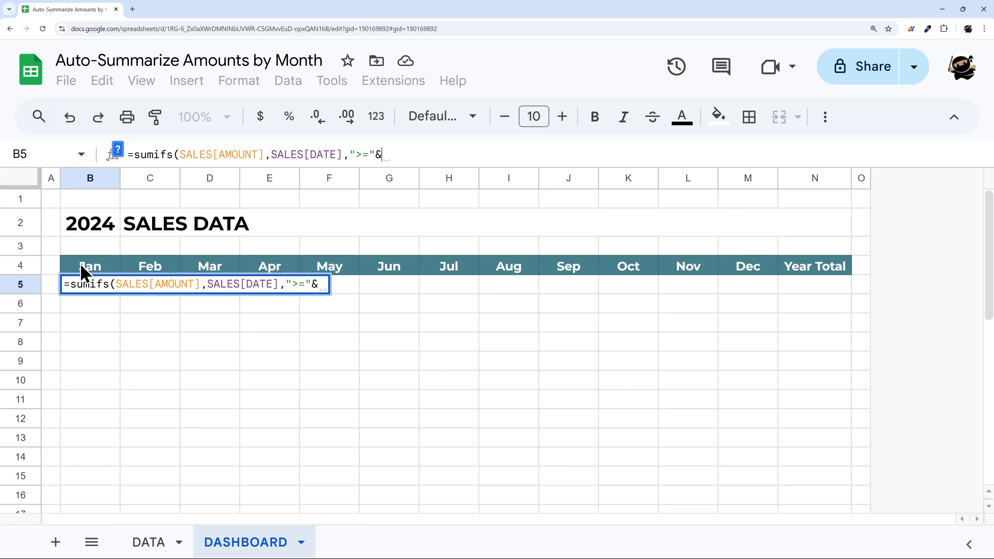
pyautogui.click(84, 273)
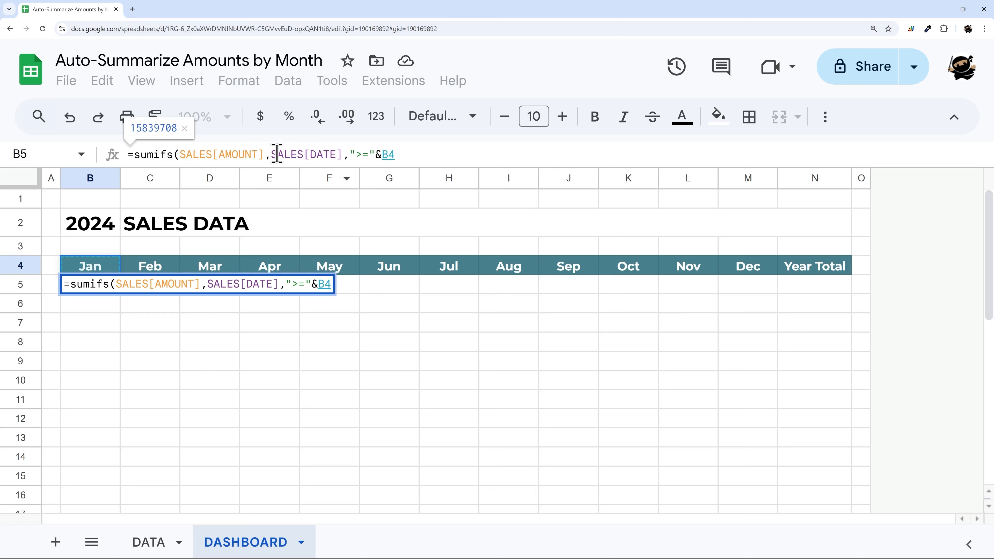
# Step: Duplicate the SALES[DATE] criterion within the B5 formula and change the copy's operator to "<="
pyautogui.moveTo(271, 154); pyautogui.dragTo(417, 153)
pyautogui.rightClick(358, 156)
pyautogui.click(392, 213)
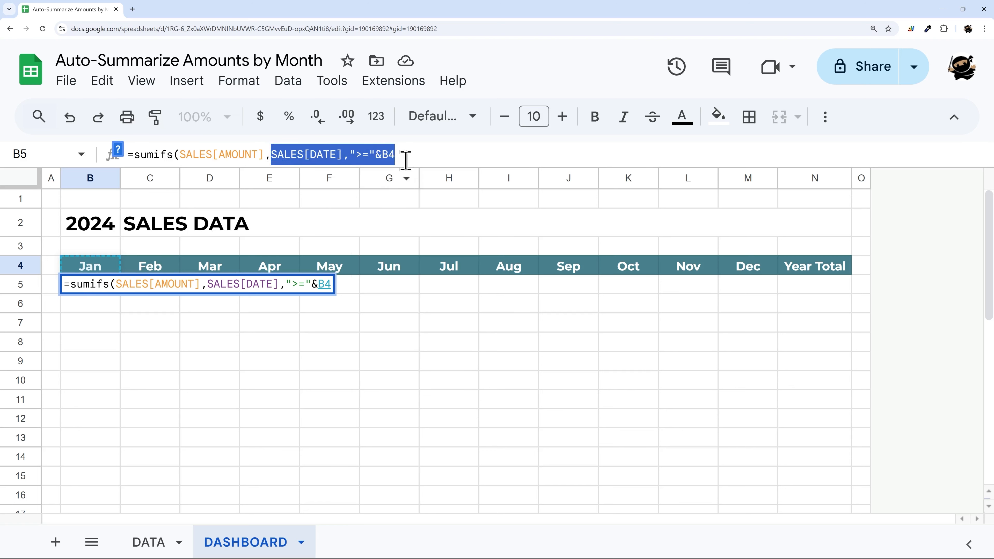
pyautogui.click(404, 157)
pyautogui.write(',')
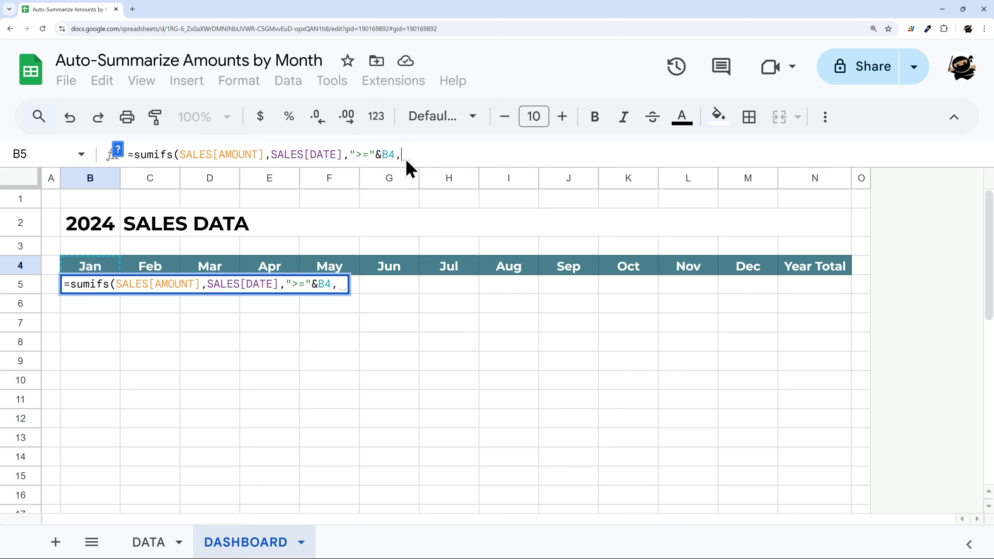
pyautogui.hotkey('ctrl', 'v')
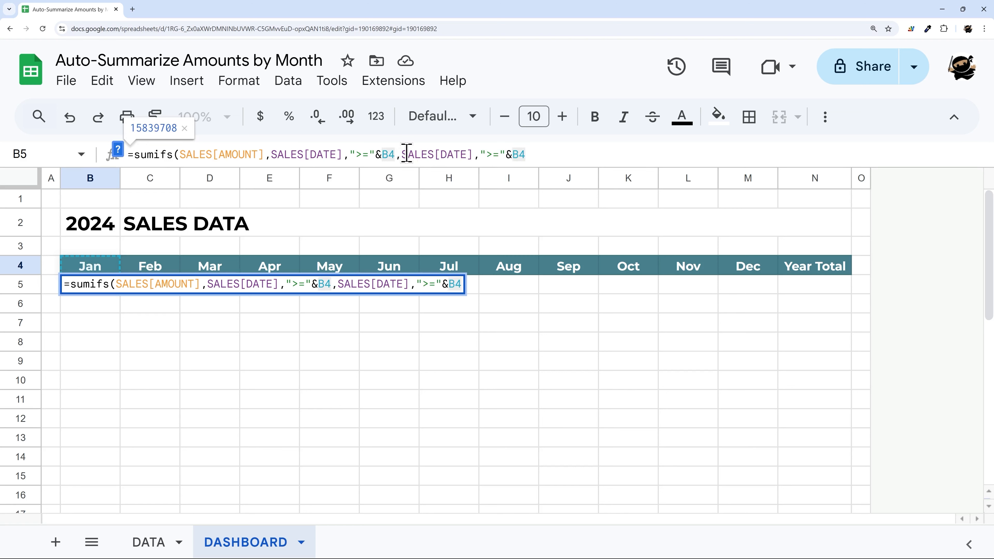
pyautogui.moveTo(404, 154); pyautogui.dragTo(599, 160)
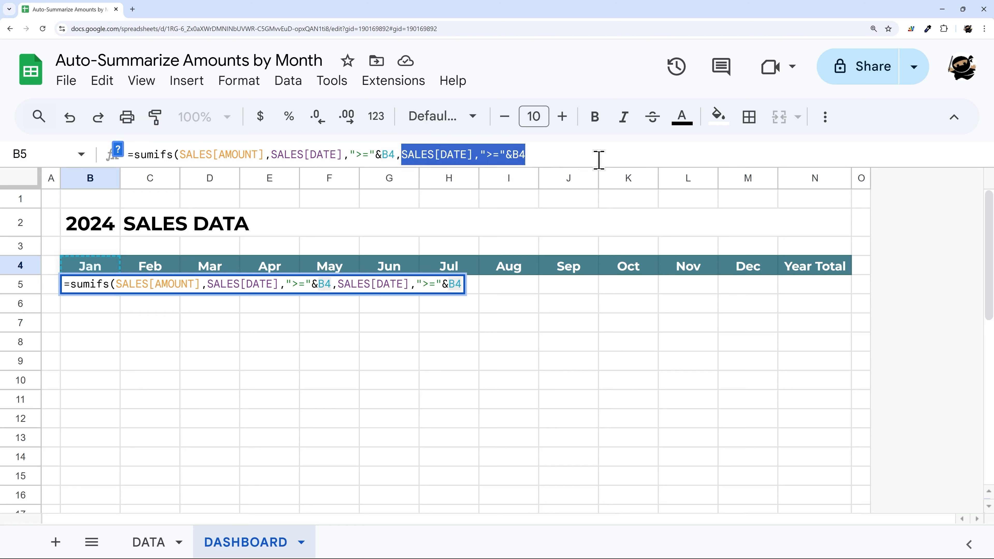
pyautogui.click(495, 155)
pyautogui.press('BackSpace')
pyautogui.write('<')
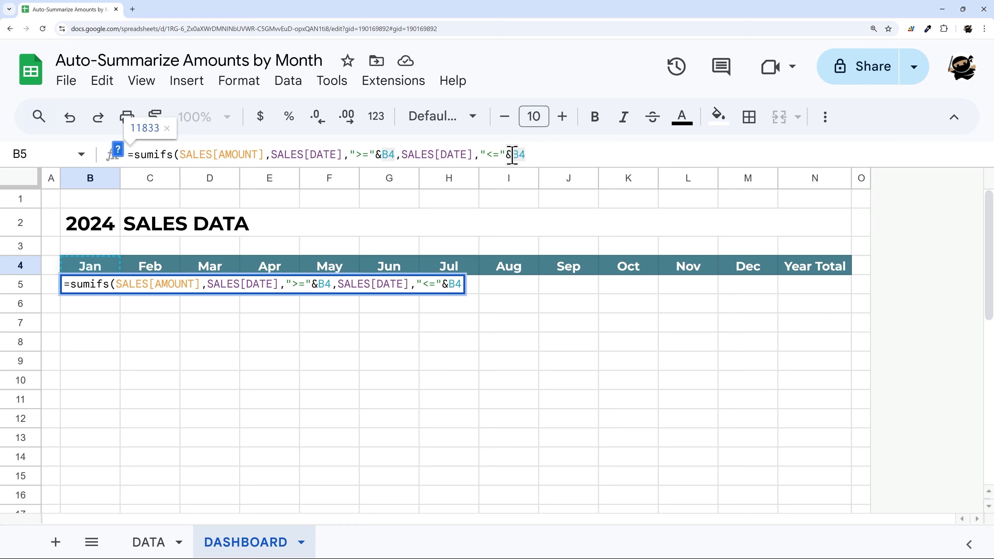
# Step: Wrap the second criterion's B4 reference as EOMONTH(B4,0) so the range ends on the month's last day
pyautogui.doubleClick(514, 155)
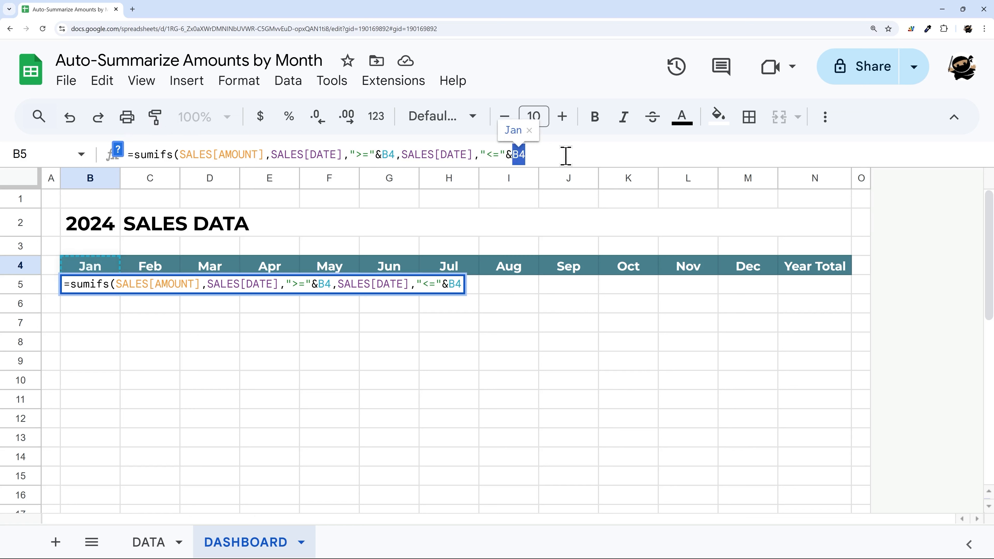
pyautogui.press('Left')
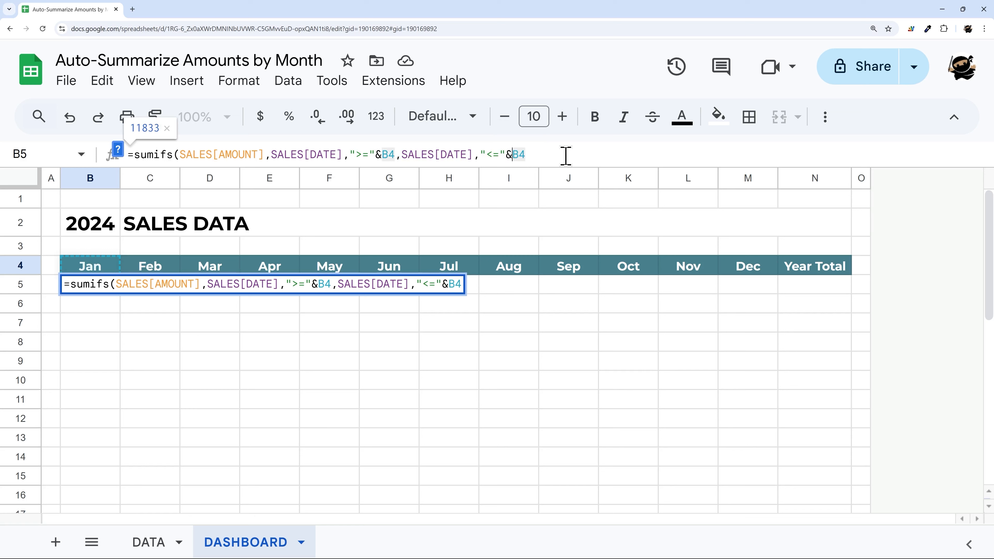
pyautogui.write('EOMONTH(B4')
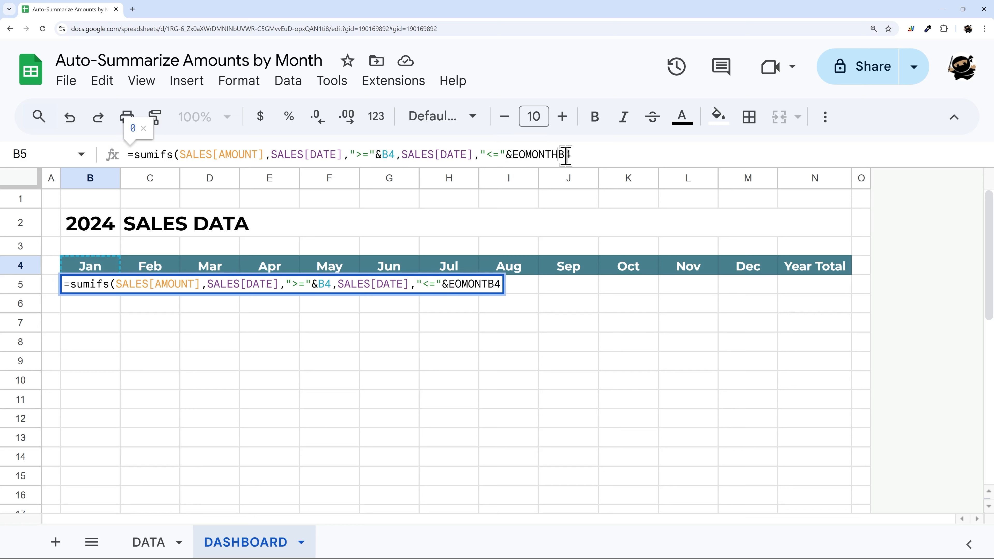
pyautogui.write(',')
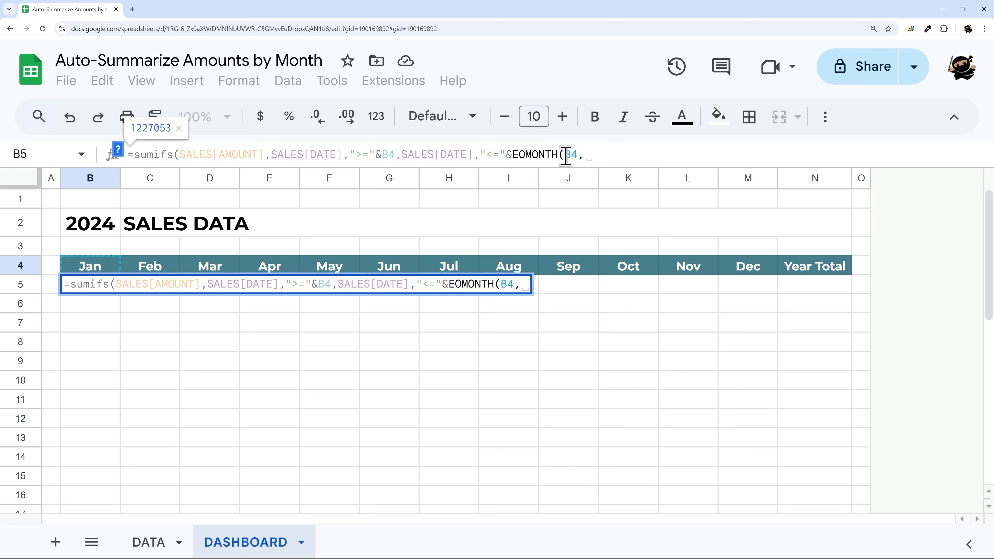
pyautogui.write('0)')
# Step: Read the EOMONTH function help and preview the date produced by EOMONTH(B4,0) in the B5 formula
pyautogui.click(566, 155)
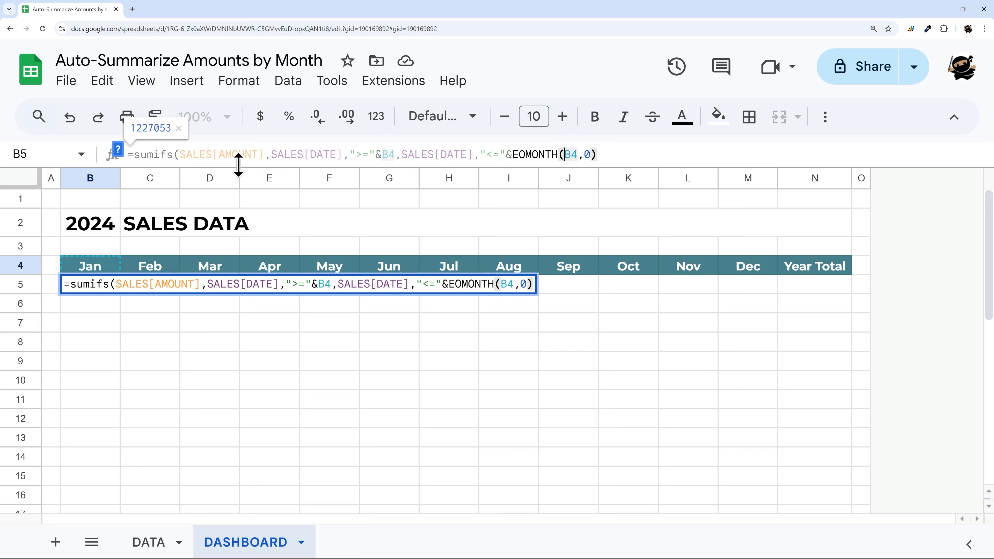
pyautogui.click(119, 150)
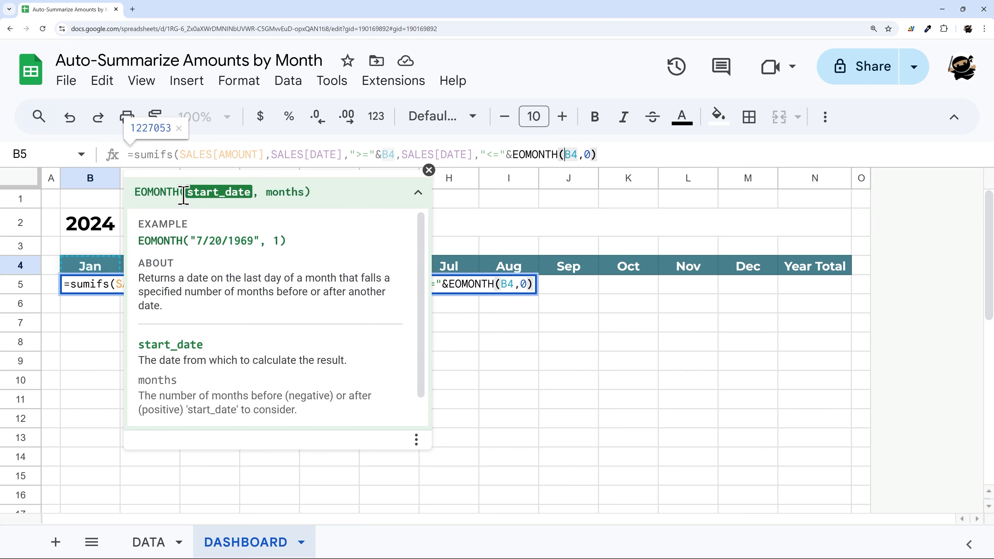
pyautogui.click(429, 170)
pyautogui.click(603, 158)
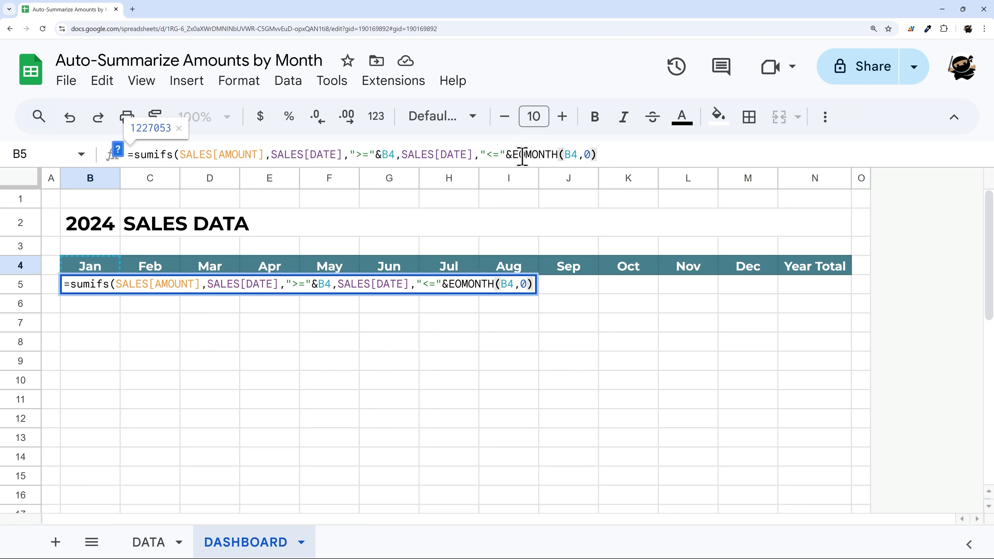
pyautogui.moveTo(511, 155); pyautogui.dragTo(598, 159)
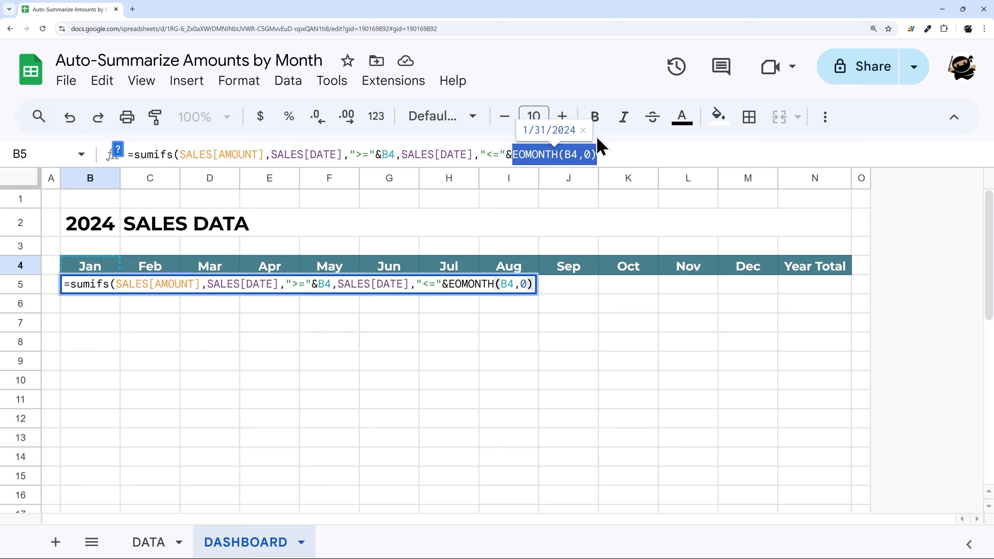
# Step: Complete the B5 SUMIFS formula on DASHBOARD and copy it across the row through December in M5
pyautogui.click(620, 151)
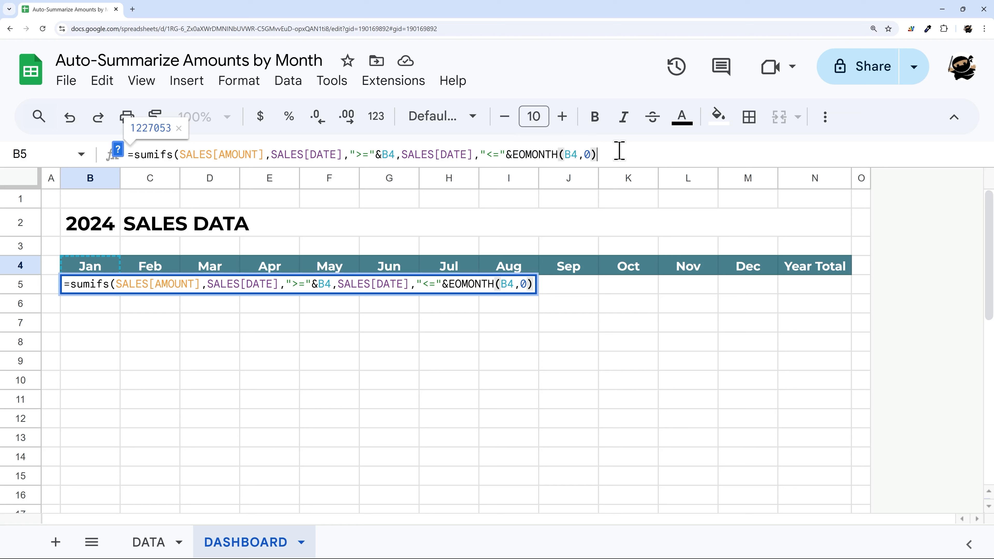
pyautogui.press('Return')
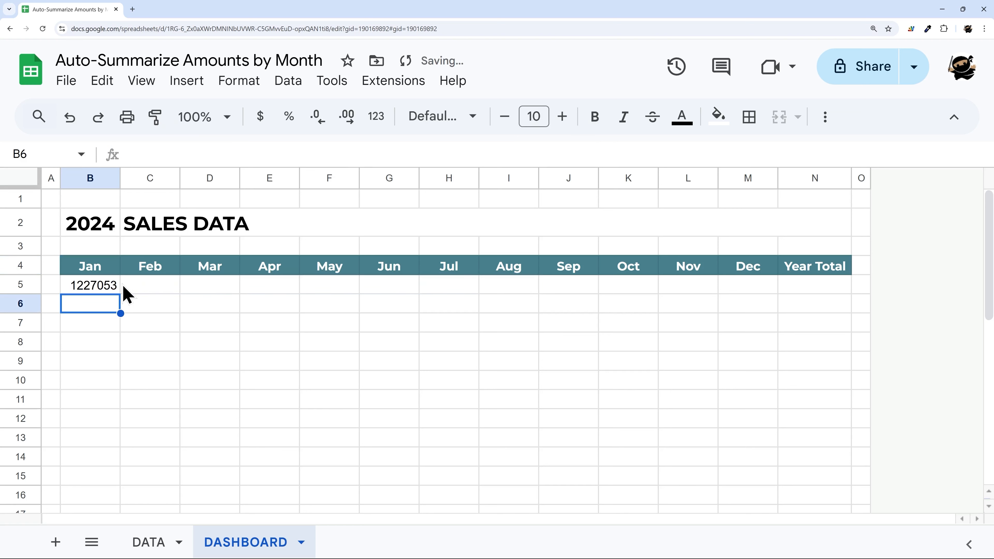
pyautogui.click(109, 290)
pyautogui.click(103, 273)
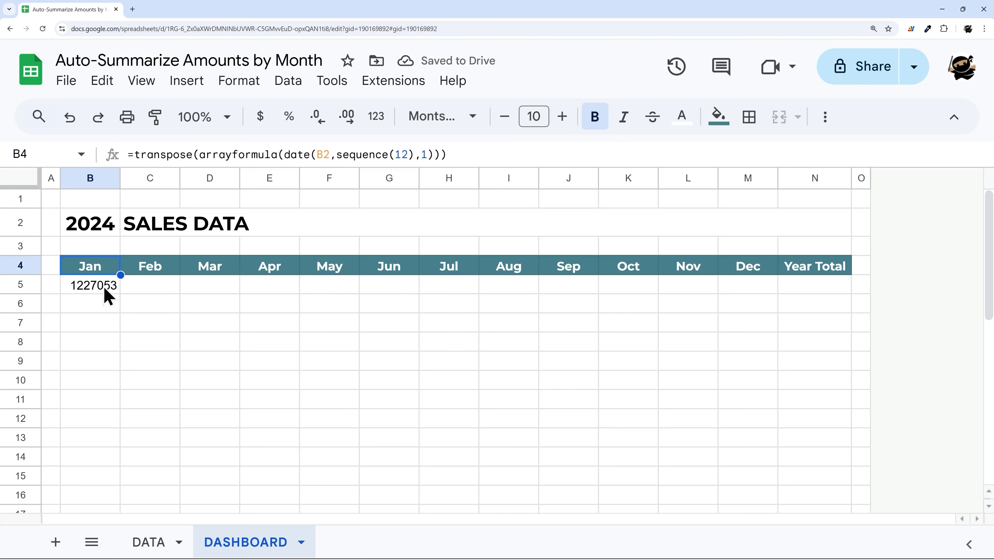
pyautogui.click(105, 290)
pyautogui.doubleClick(389, 154)
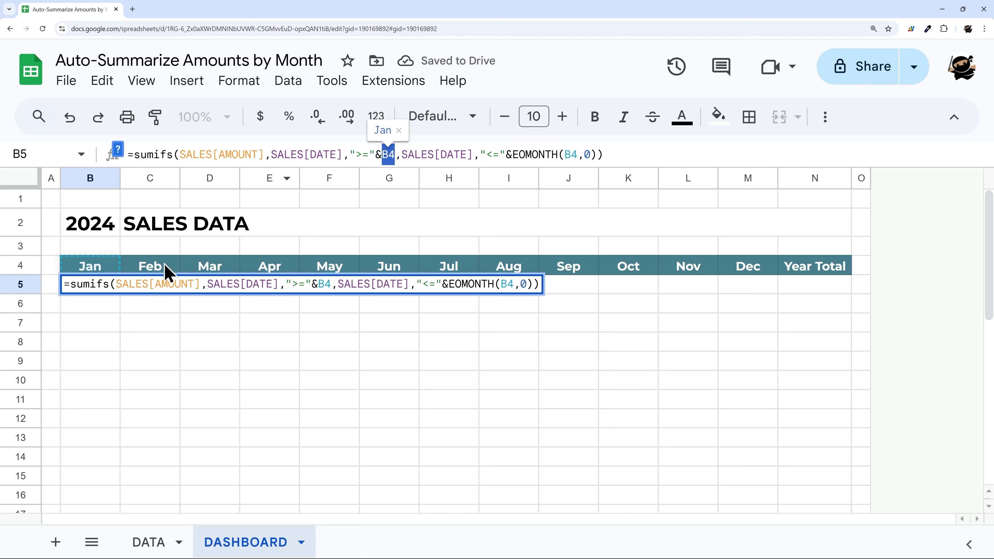
pyautogui.press('Escape')
pyautogui.moveTo(121, 293); pyautogui.dragTo(754, 302)
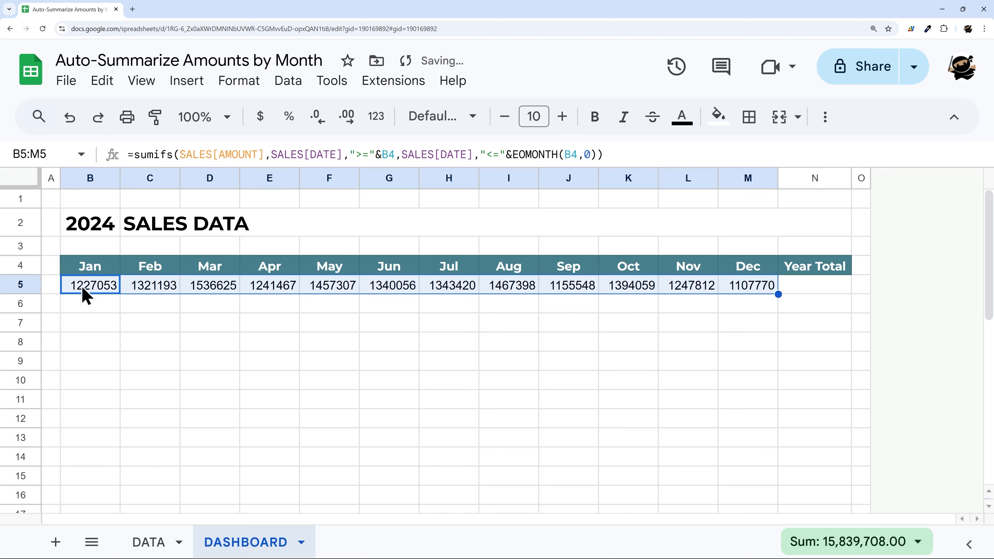
# Step: Check the header references in the copied formulas and trace SALES[AMOUNT] back to the AMOUNT column on DATA
pyautogui.click(143, 292)
pyautogui.click(217, 289)
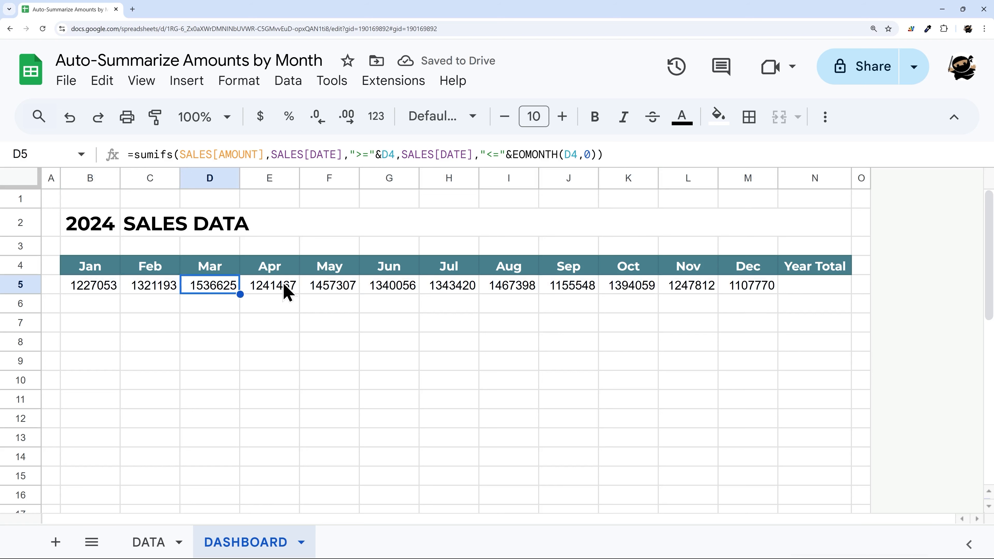
pyautogui.click(288, 294)
pyautogui.click(104, 291)
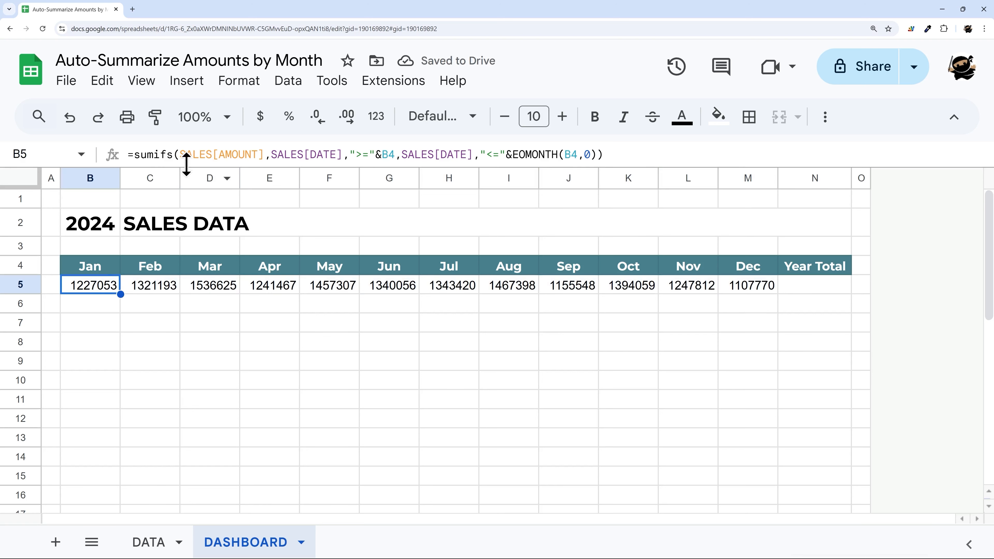
pyautogui.moveTo(178, 154); pyautogui.dragTo(257, 154)
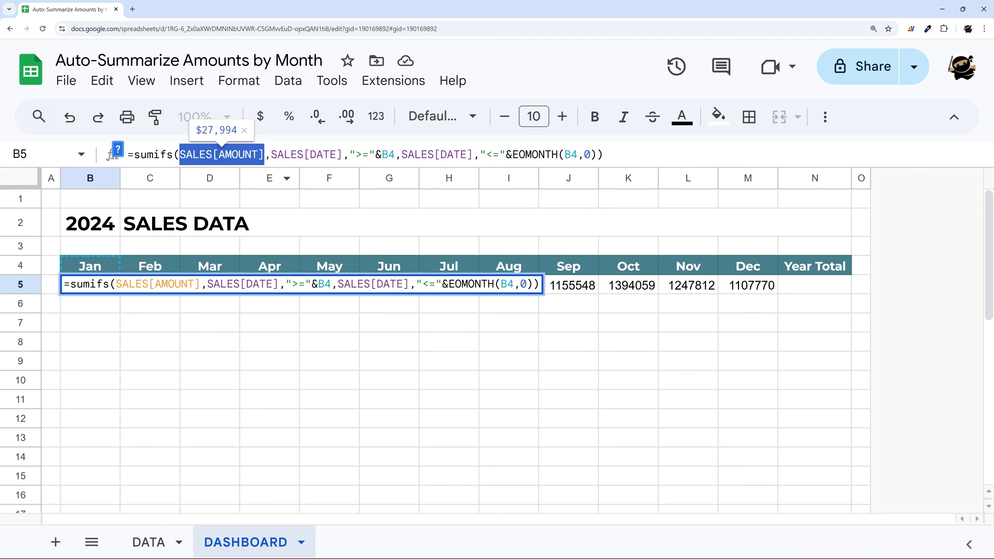
pyautogui.click(148, 543)
pyautogui.click(538, 279)
pyautogui.moveTo(541, 286); pyautogui.dragTo(548, 431)
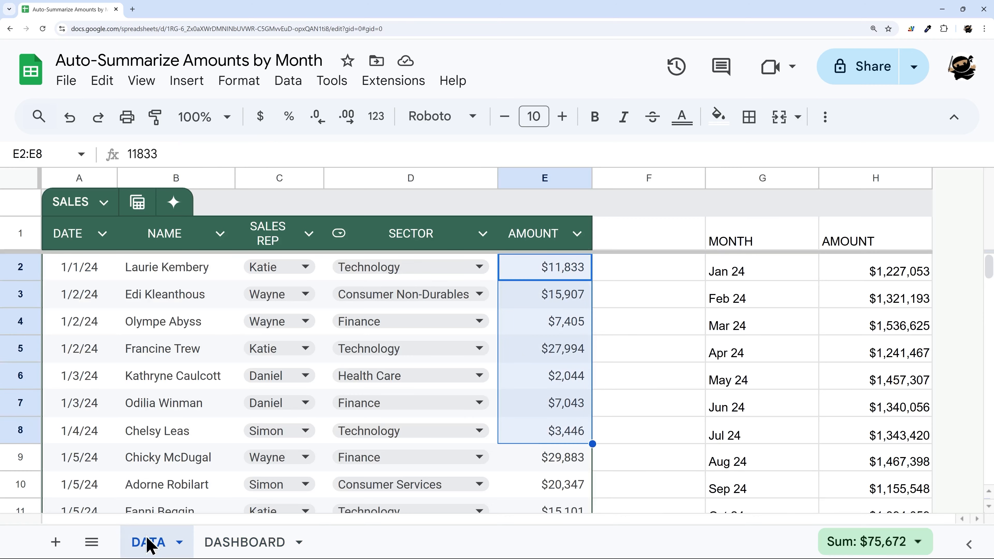
pyautogui.click(219, 542)
pyautogui.moveTo(89, 293); pyautogui.dragTo(329, 286)
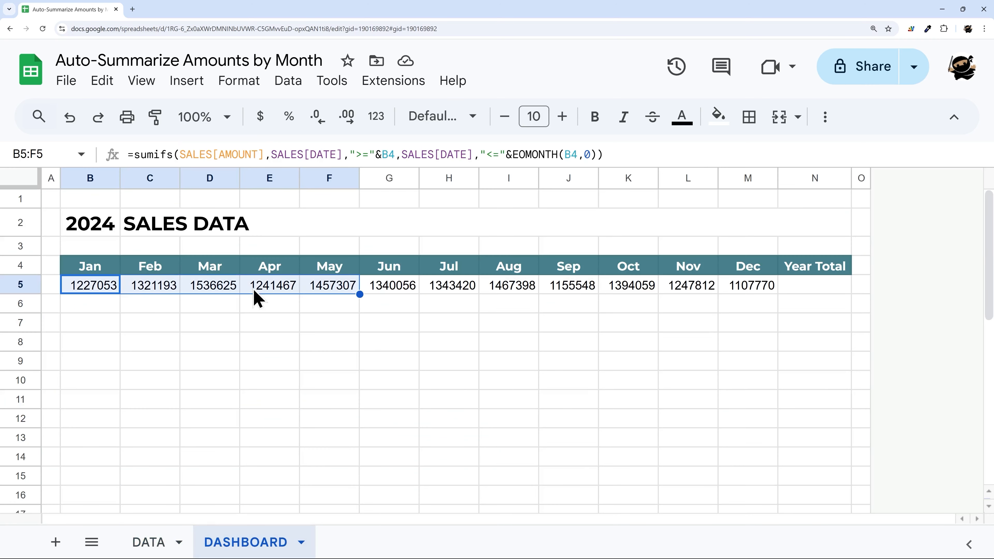
# Step: Replace SALES[AMOUNT] in the B5 formula with the plain range DATA!E2:E
pyautogui.click(98, 289)
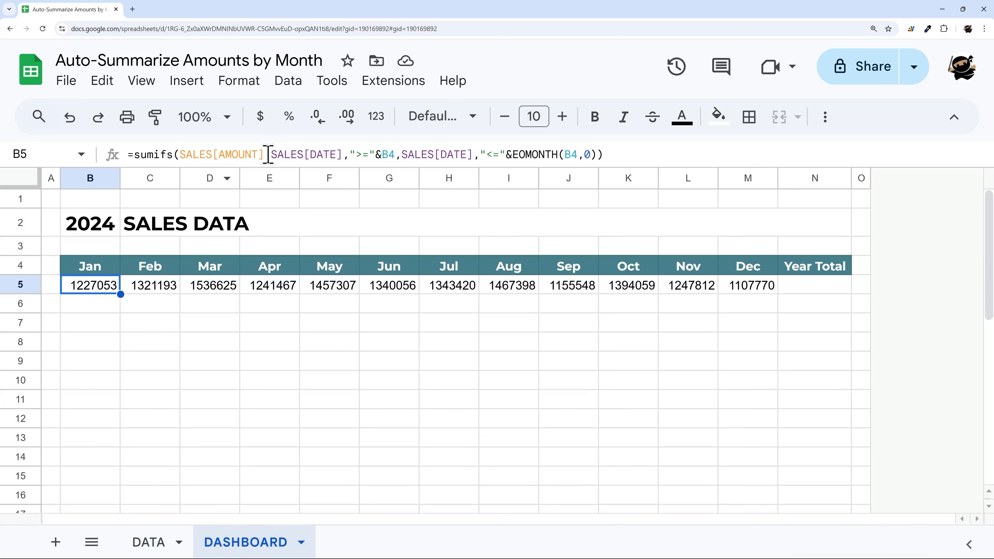
pyautogui.moveTo(179, 154); pyautogui.dragTo(266, 154)
pyautogui.press('BackSpace')
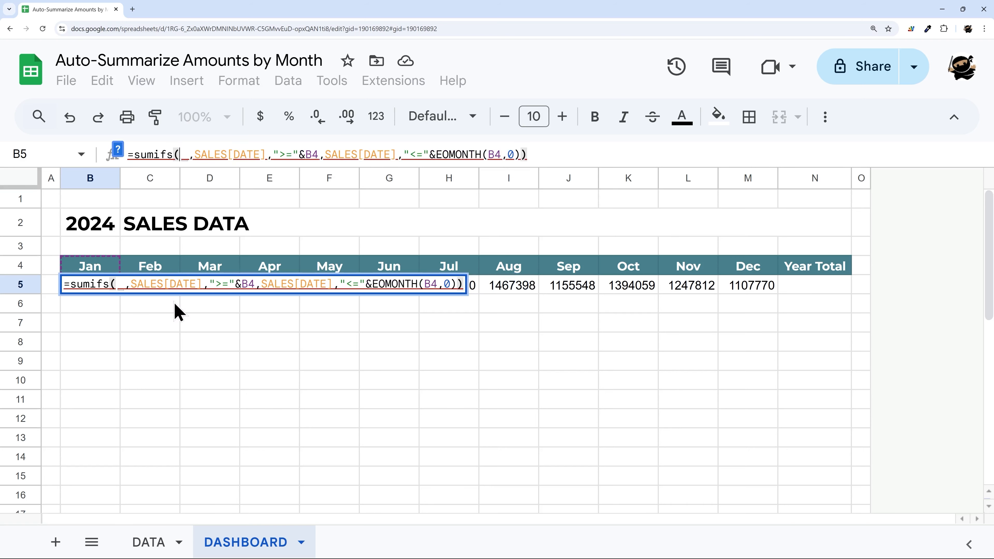
pyautogui.click(168, 542)
pyautogui.moveTo(545, 271); pyautogui.dragTo(542, 349)
pyautogui.press('BackSpace')
# Step: Replace both SALES[DATE] references in the B5 formula with DATA!A2:A and enter the formula
pyautogui.moveTo(245, 154); pyautogui.dragTo(316, 154)
pyautogui.press('BackSpace')
pyautogui.moveTo(84, 270); pyautogui.dragTo(88, 372)
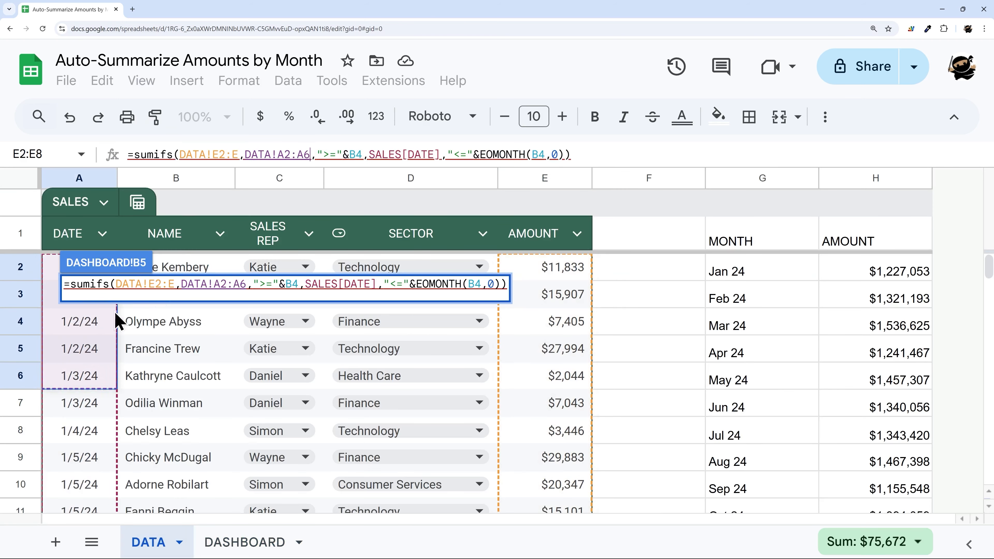
pyautogui.press('BackSpace')
pyautogui.moveTo(304, 154); pyautogui.dragTo(245, 155)
pyautogui.hotkey('ctrl', 'c')
pyautogui.moveTo(362, 155); pyautogui.dragTo(434, 154)
pyautogui.hotkey('ctrl', 'v')
pyautogui.press('Return')
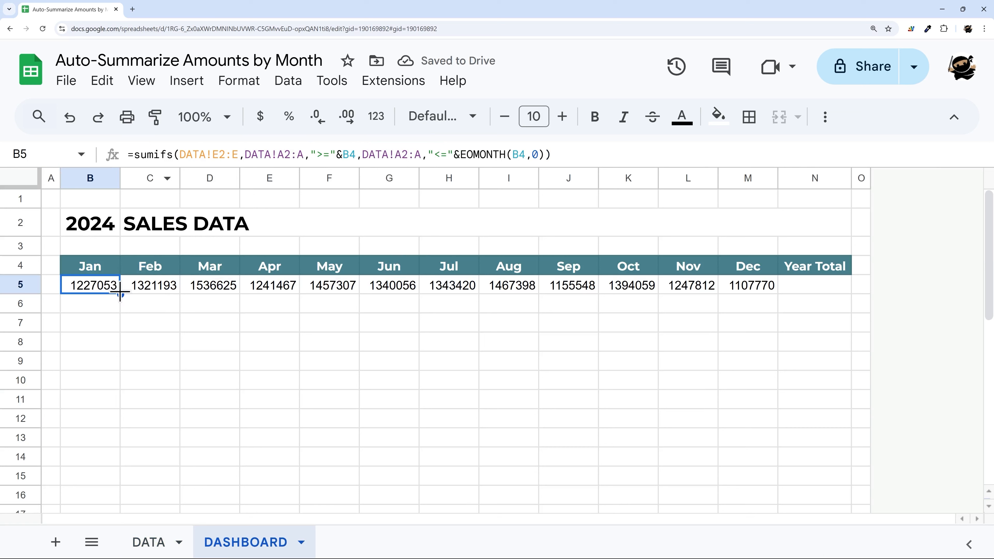
# Step: Copy the plain-range formula from B5 to C5 and inspect how its DATA references shift
pyautogui.moveTo(120, 294); pyautogui.dragTo(175, 292)
pyautogui.click(167, 295)
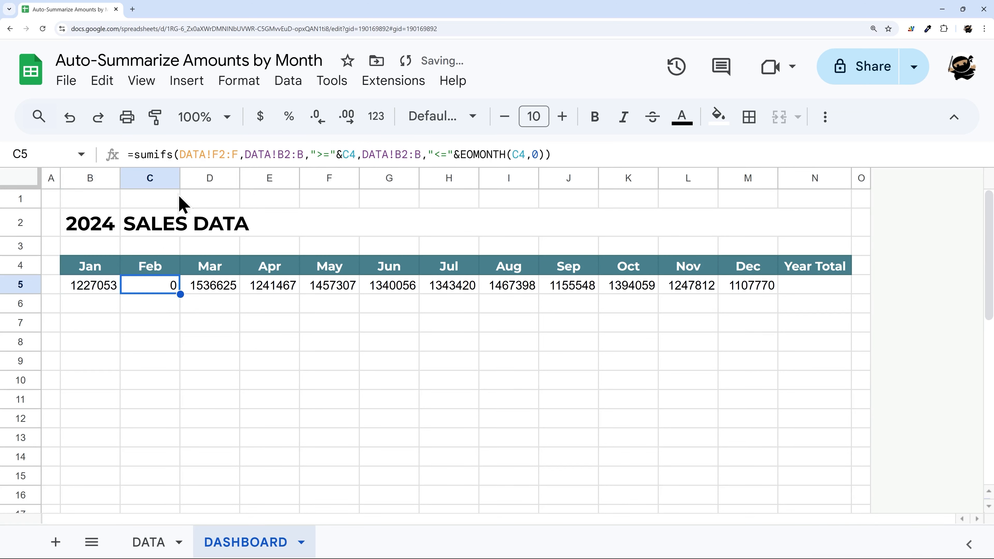
pyautogui.moveTo(214, 154); pyautogui.dragTo(245, 154)
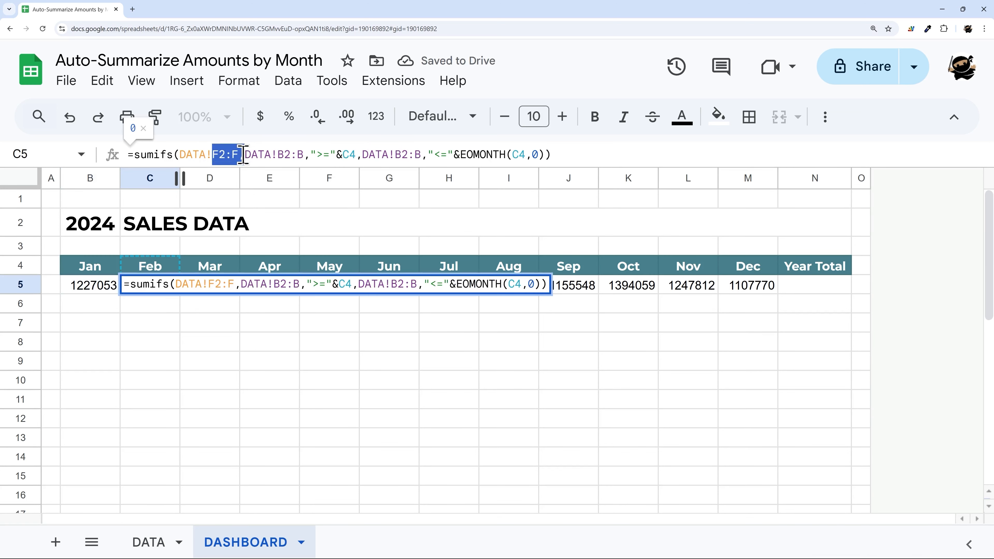
pyautogui.press('Escape')
# Step: Make the DATA ranges in the B5 formula absolute as $E$2:$E and $A$2:$A, leaving B4 relative
pyautogui.click(94, 293)
pyautogui.click(208, 155)
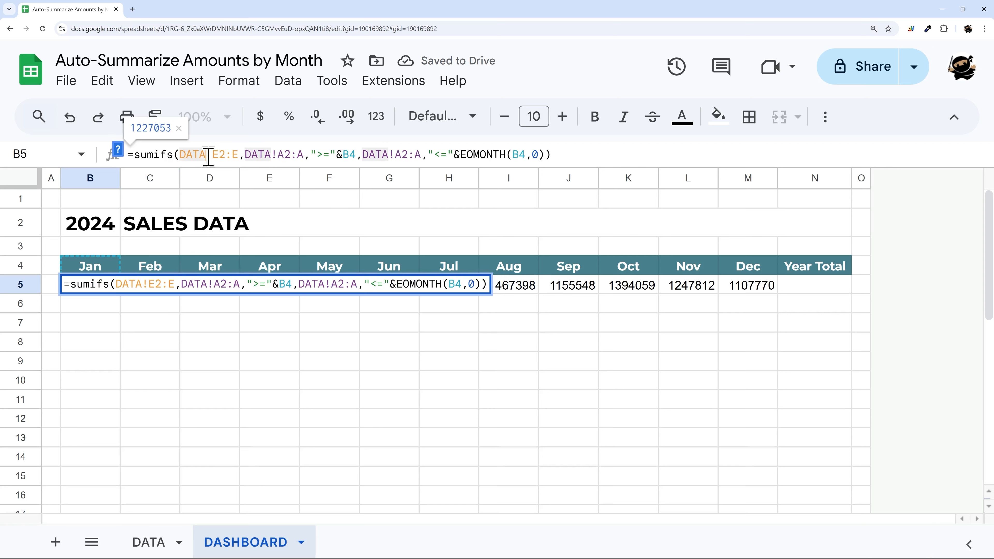
pyautogui.press('F4')
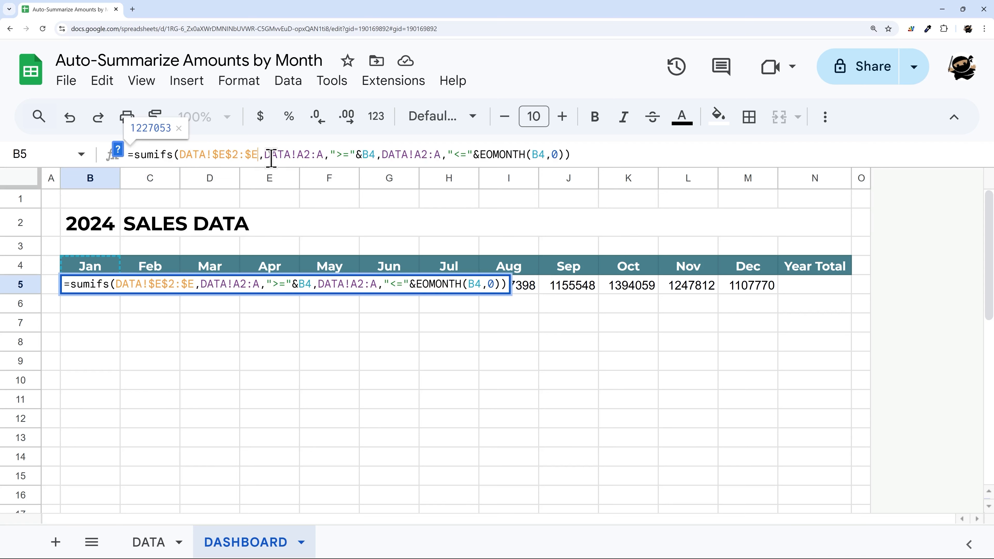
pyautogui.click(282, 154)
pyautogui.press('F4')
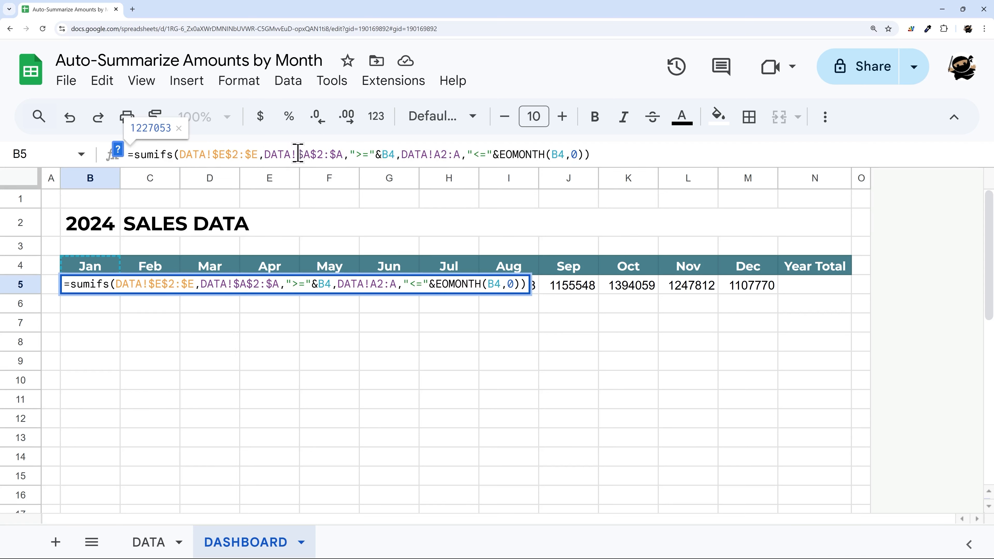
pyautogui.click(435, 154)
pyautogui.press('F4')
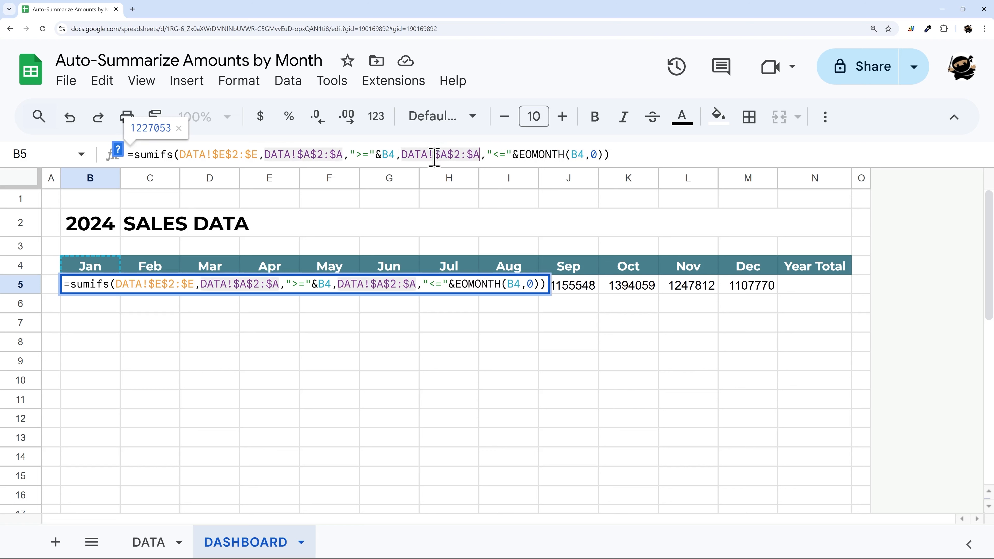
pyautogui.moveTo(388, 155); pyautogui.dragTo(395, 154)
pyautogui.press('Return')
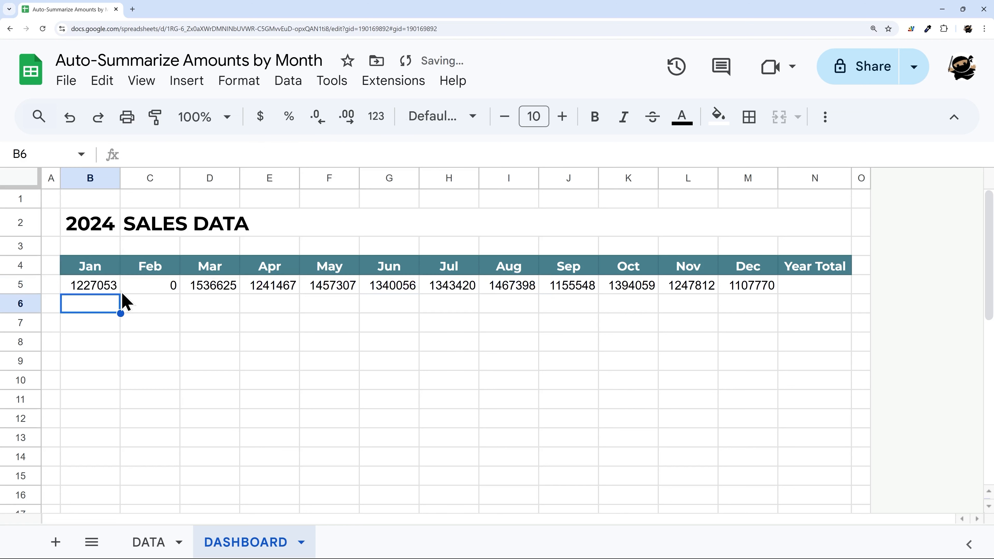
# Step: Copy the absolute-range formula from B5 to C5 and check its locked ranges and relative header reference
pyautogui.click(113, 290)
pyautogui.moveTo(120, 293); pyautogui.dragTo(169, 303)
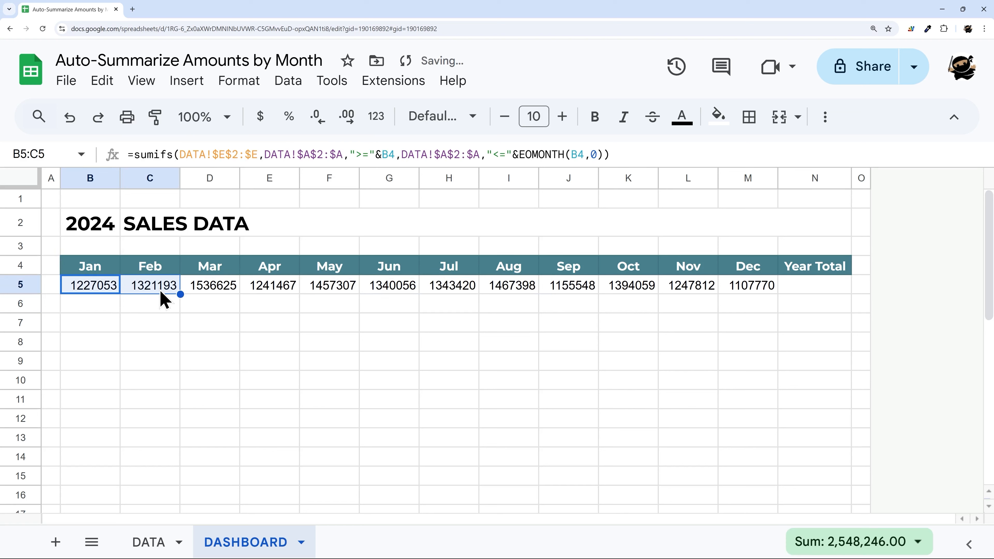
pyautogui.click(160, 289)
pyautogui.moveTo(214, 154); pyautogui.dragTo(251, 153)
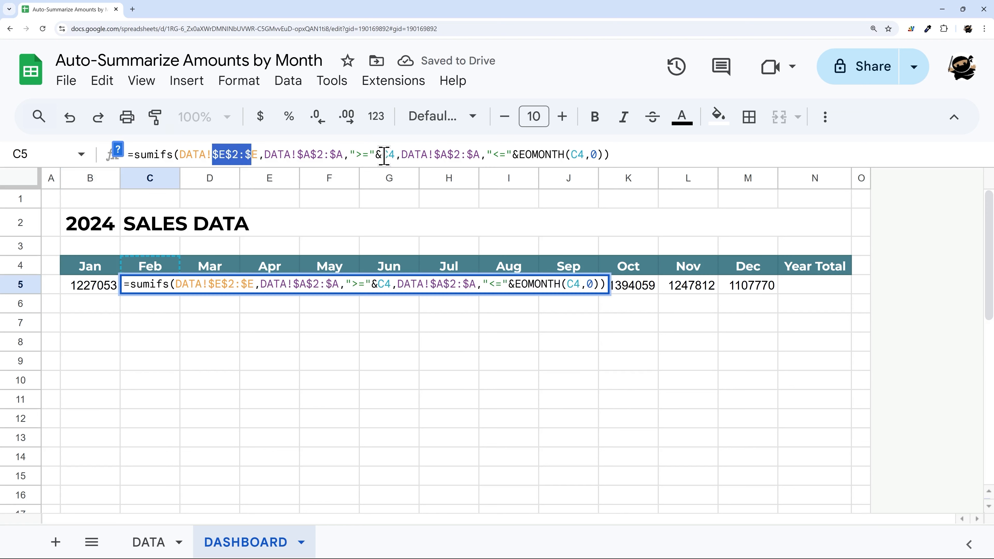
pyautogui.moveTo(382, 154); pyautogui.dragTo(401, 154)
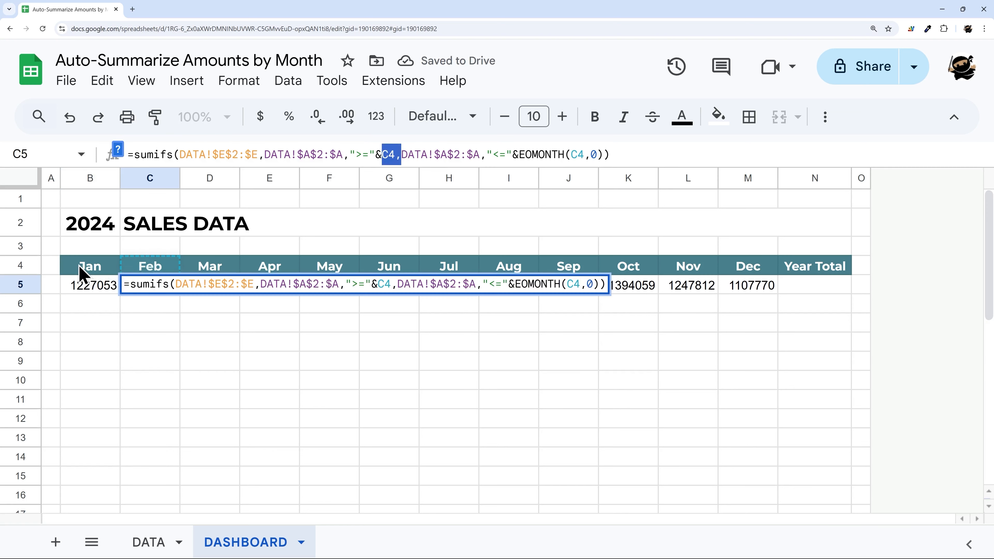
pyautogui.press('Escape')
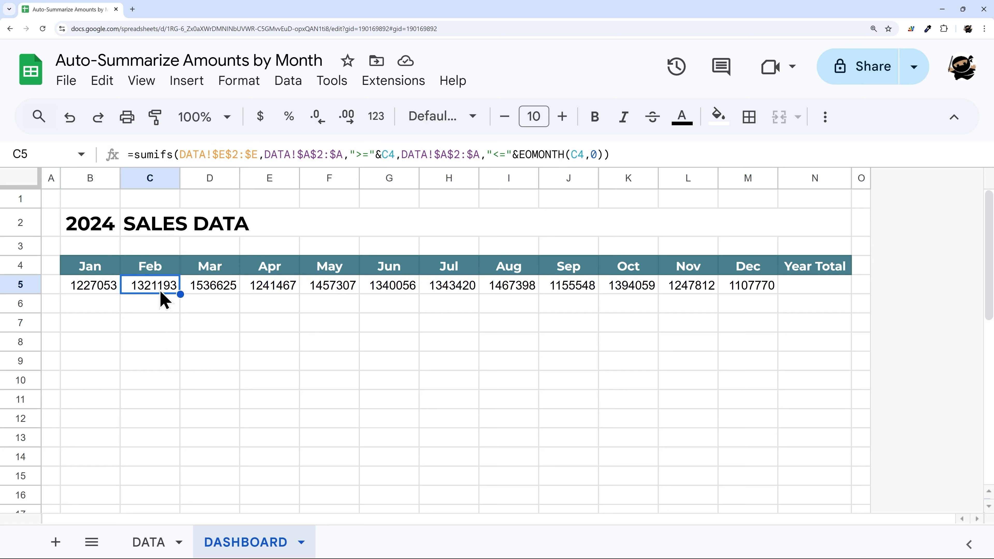
# Step: Fill the SALES table-reference formula across B5:M5 and format the amounts as dollar currency without decimals
pyautogui.click(199, 289)
pyautogui.moveTo(242, 297); pyautogui.dragTo(736, 295)
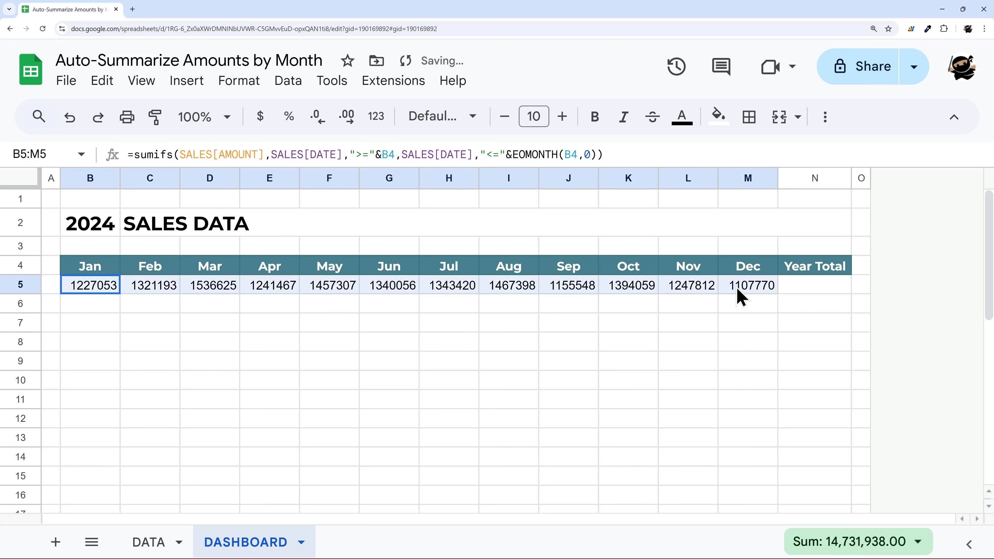
pyautogui.click(261, 118)
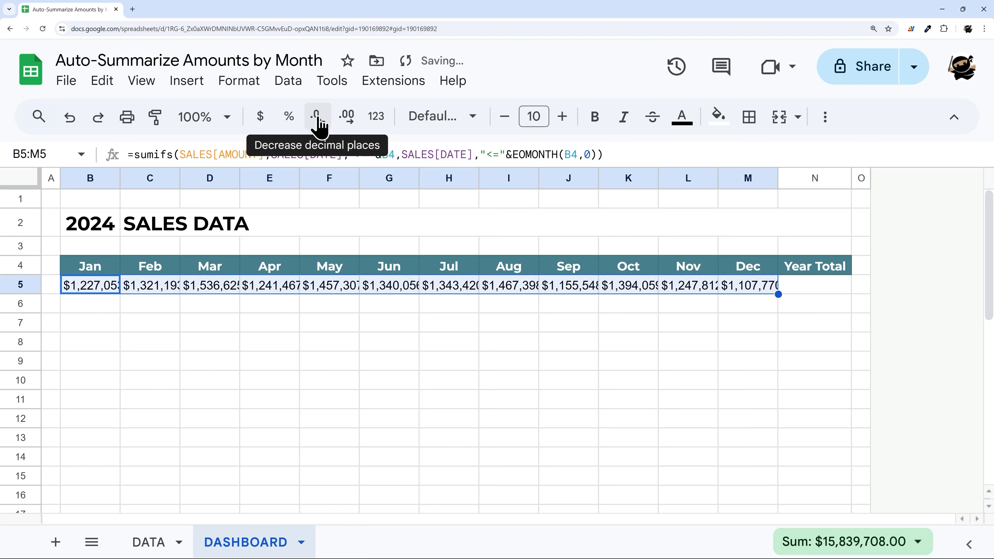
pyautogui.click(318, 119)
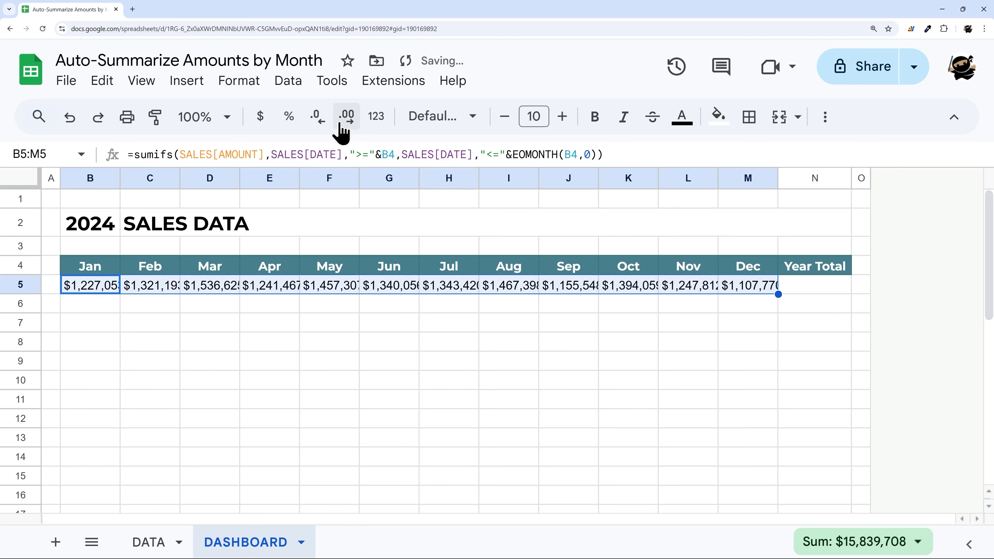
# Step: Set the width of columns B through M to 75 pixels
pyautogui.moveTo(89, 182); pyautogui.dragTo(744, 202)
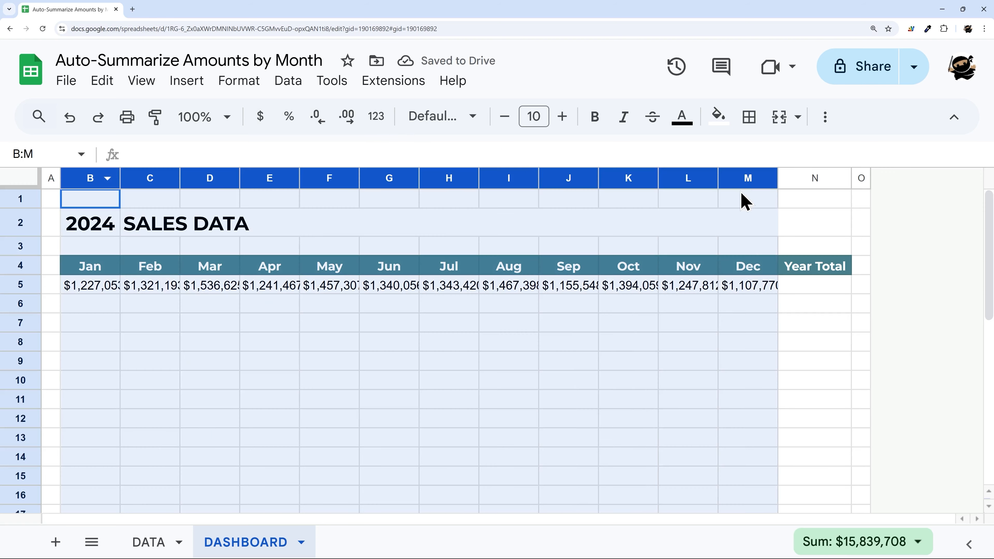
pyautogui.rightClick(732, 178)
pyautogui.click(753, 414)
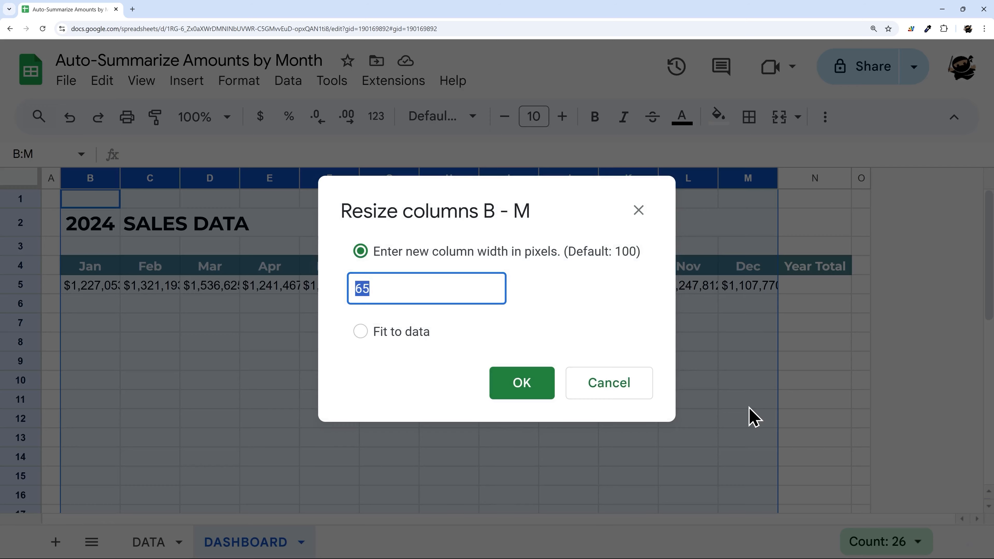
pyautogui.write('75')
pyautogui.press('Return')
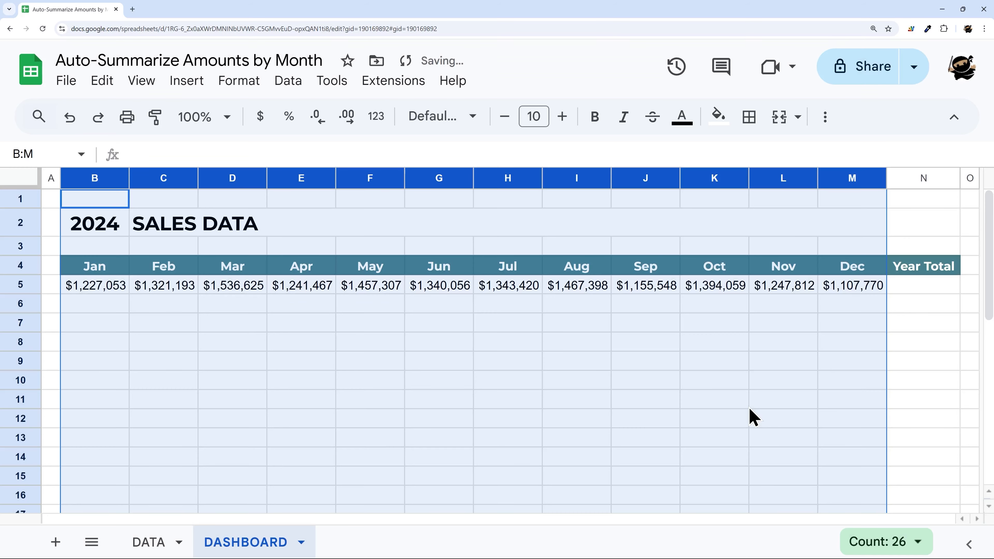
# Step: Total the monthly amounts B5:M5 with a SUM formula in N5 and fit column N's width to its contents
pyautogui.click(939, 290)
pyautogui.write('=xum')
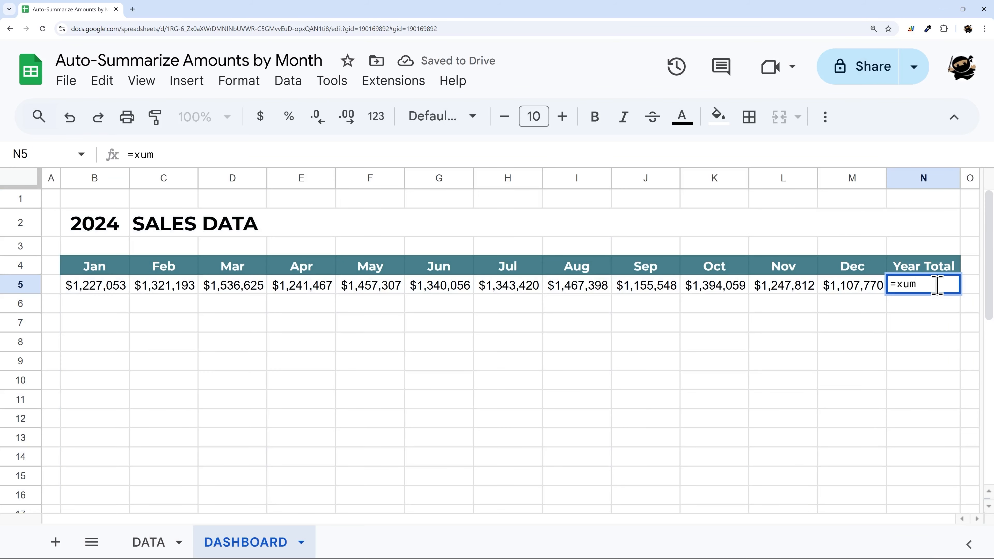
pyautogui.press('BackSpace')
pyautogui.press('BackSpace')
pyautogui.press('BackSpace')
pyautogui.write('sum(')
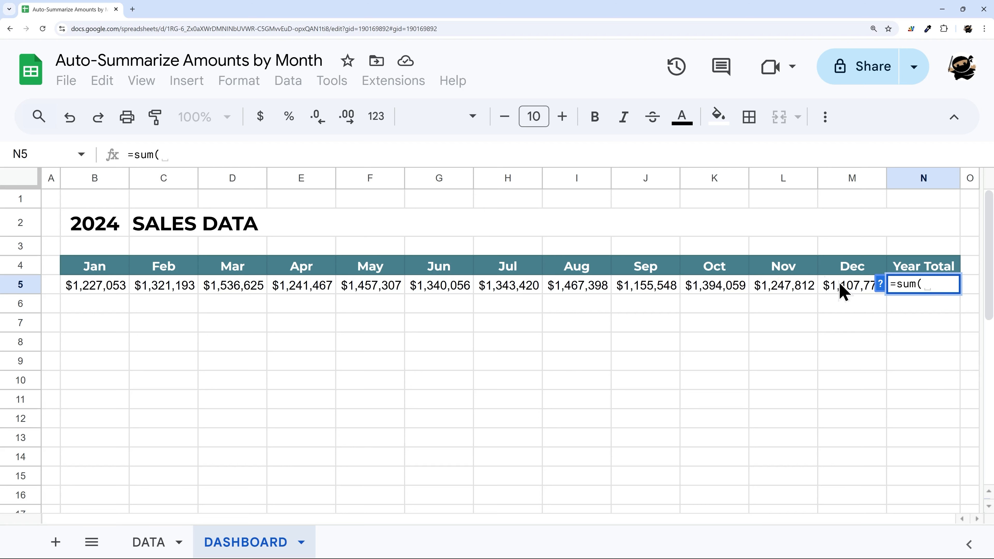
pyautogui.moveTo(844, 292); pyautogui.dragTo(102, 288)
pyautogui.press('Return')
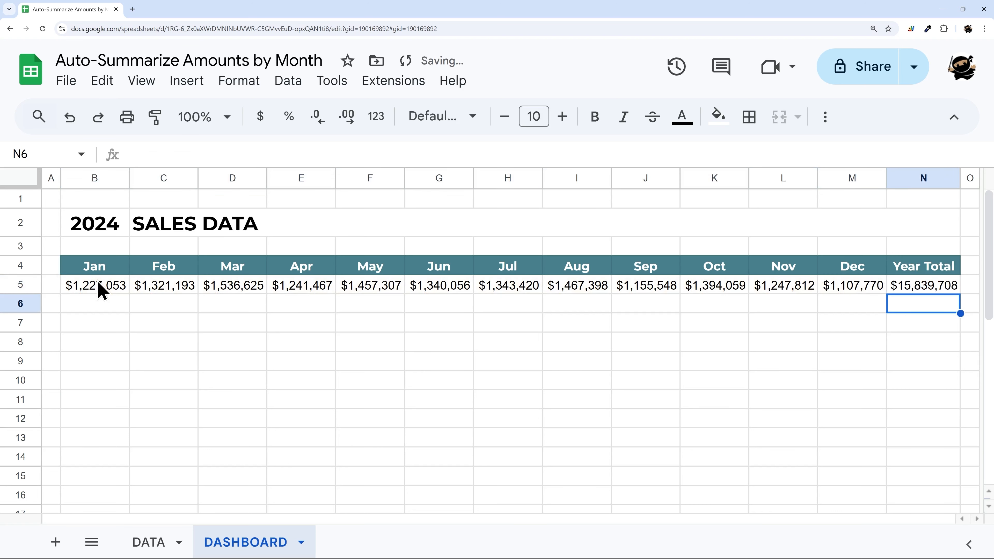
pyautogui.doubleClick(960, 178)
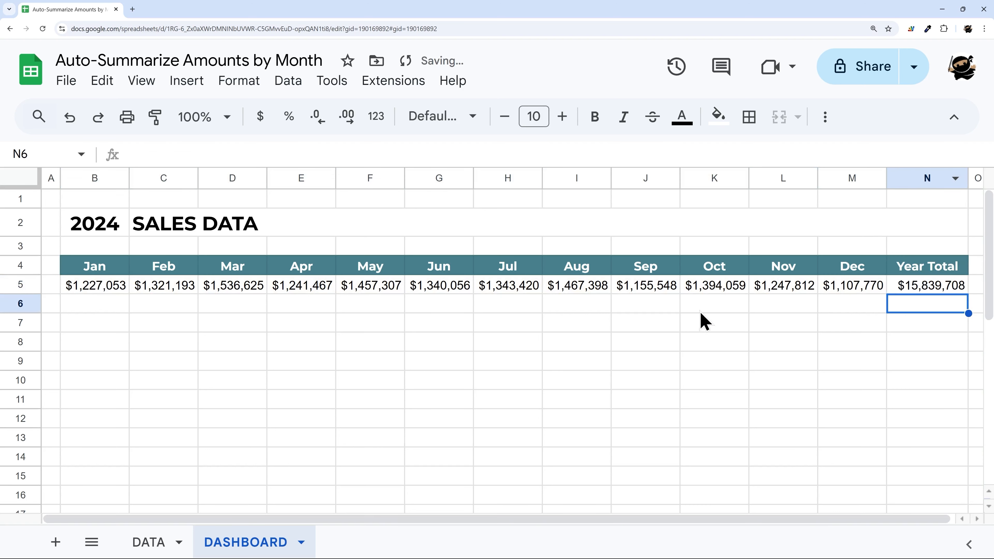
# Step: Examine the SALES table references in the SUMIFS formula used across the monthly amounts B5:M5
pyautogui.click(164, 286)
pyautogui.moveTo(94, 289); pyautogui.dragTo(886, 296)
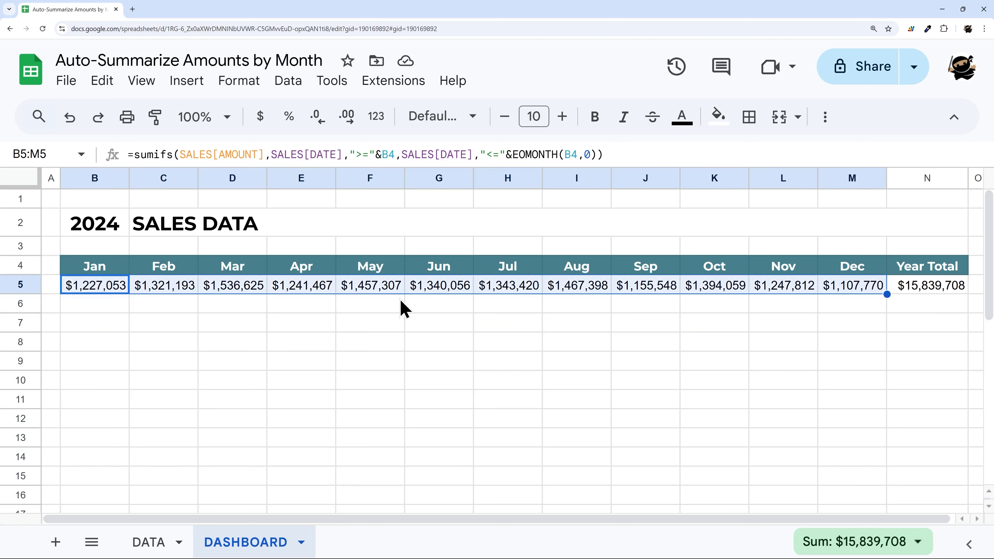
pyautogui.moveTo(181, 154); pyautogui.dragTo(258, 154)
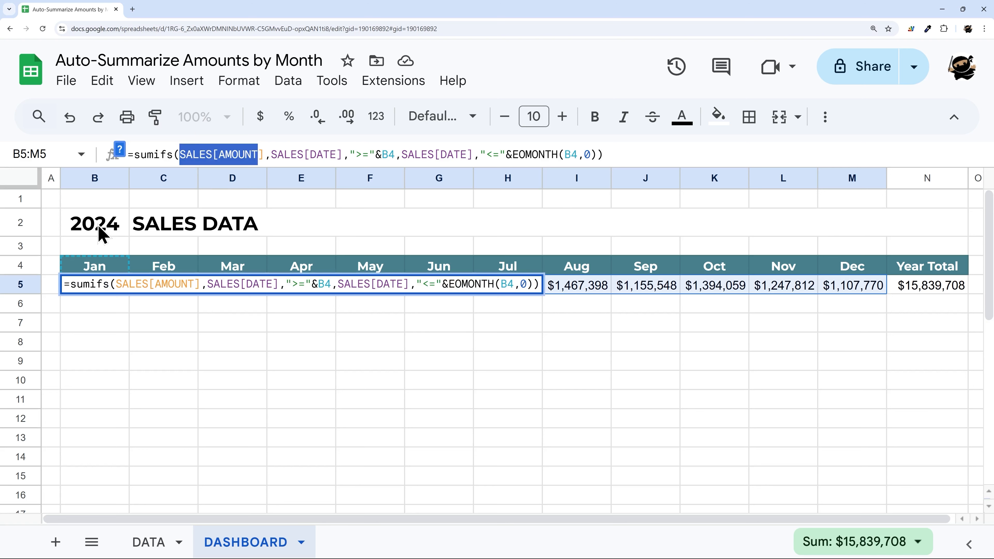
# Step: Set the dashboard year in B2 to 2025 and check the monthly amounts in B5:M5
pyautogui.click(102, 234)
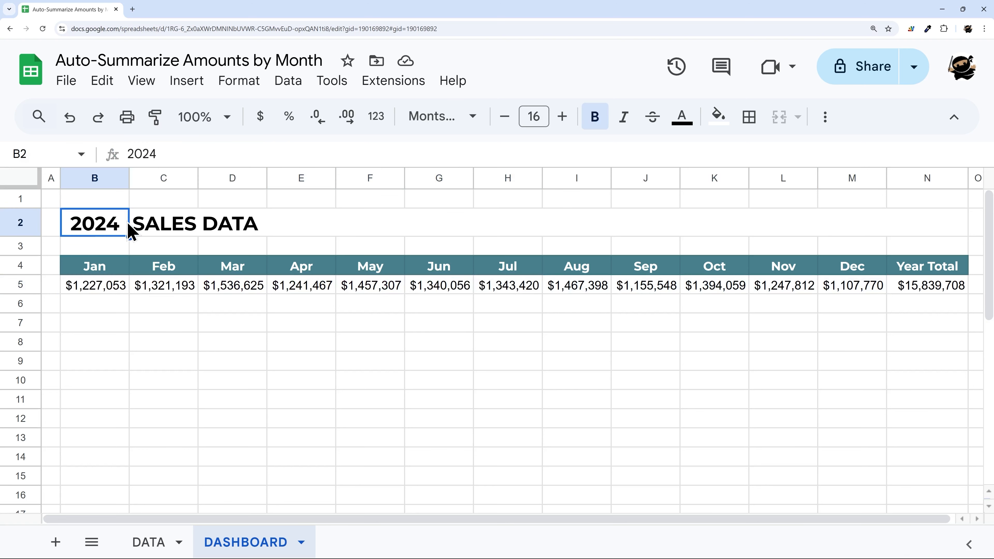
pyautogui.write('2025')
pyautogui.press('Return')
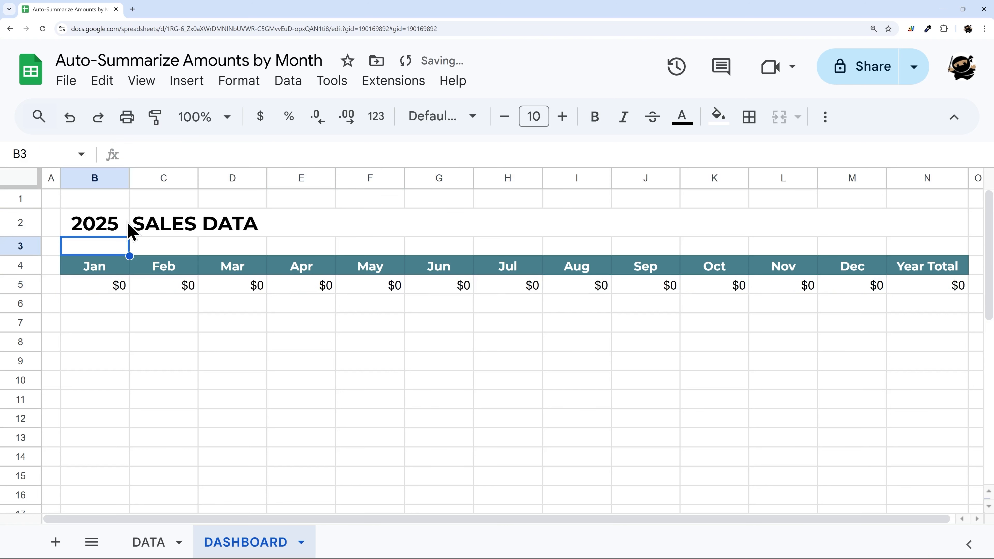
pyautogui.moveTo(106, 289); pyautogui.dragTo(869, 294)
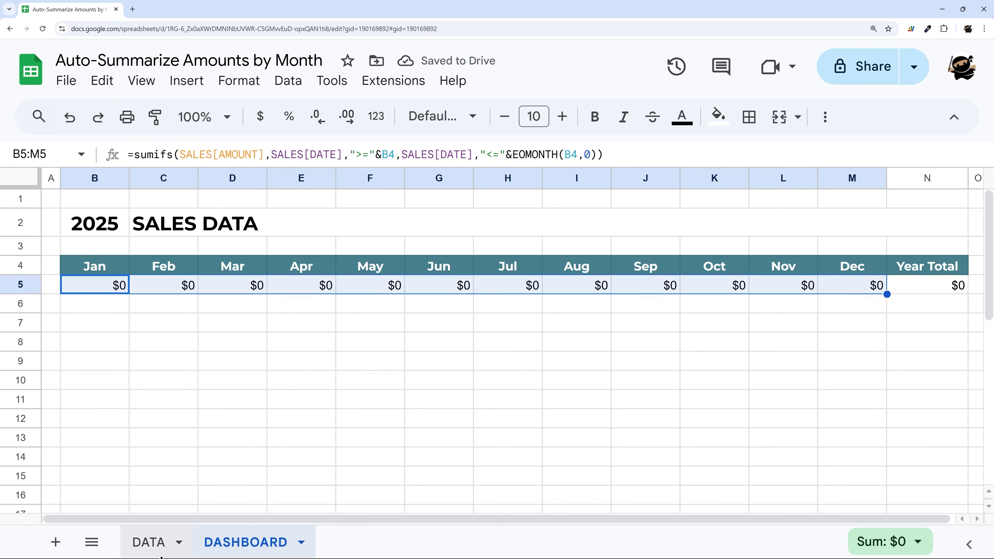
# Step: Change the date of the first SALES record in A2 on the DATA sheet to 1/1/25
pyautogui.click(151, 542)
pyautogui.doubleClick(106, 262)
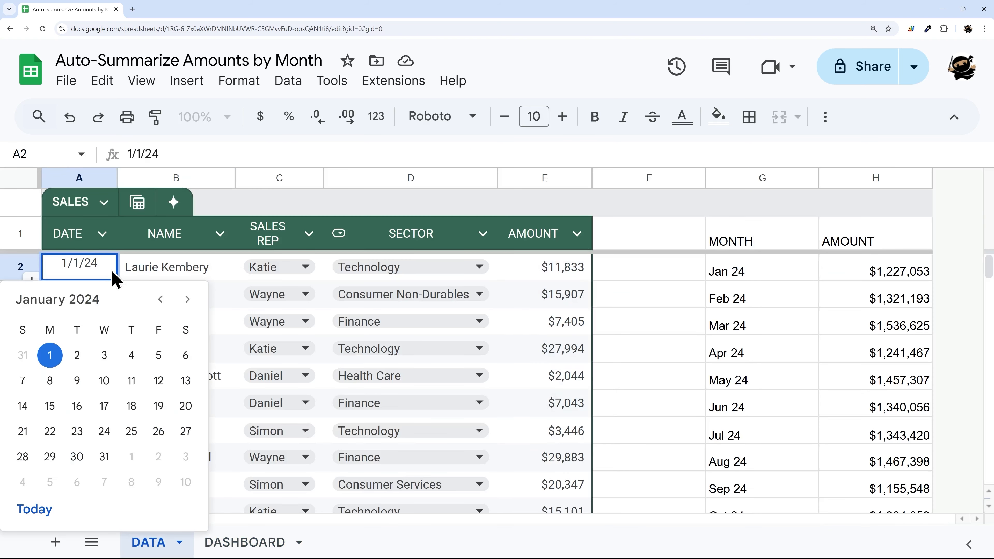
pyautogui.write('5')
pyautogui.press('Return')
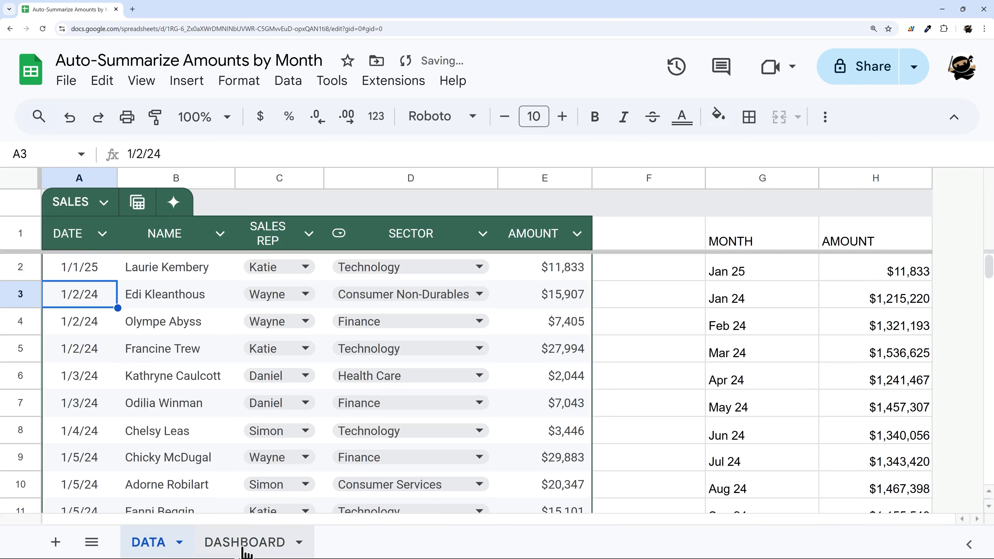
# Step: Check on the DASHBOARD sheet how January's amount in B5 responds to the edited record and the year in B2
pyautogui.click(255, 549)
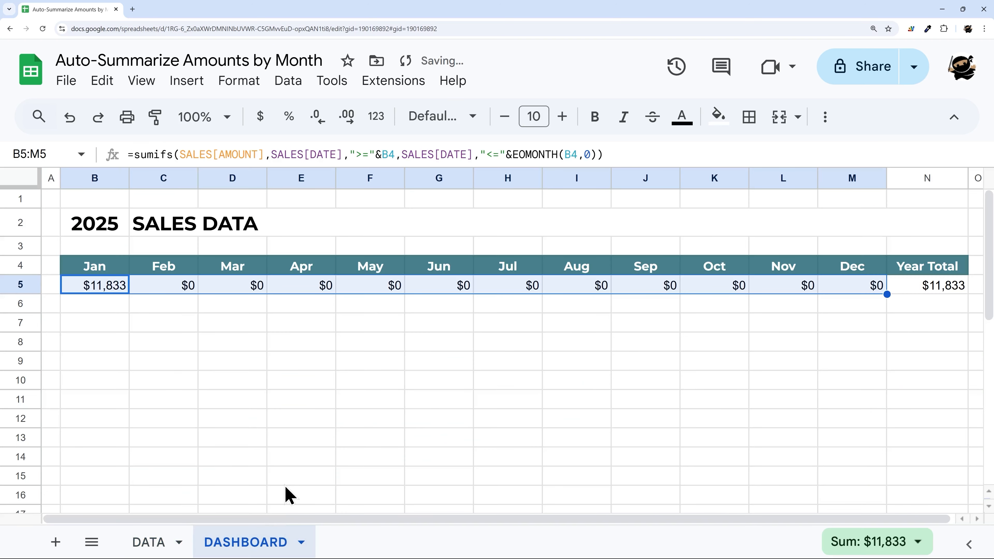
pyautogui.click(117, 290)
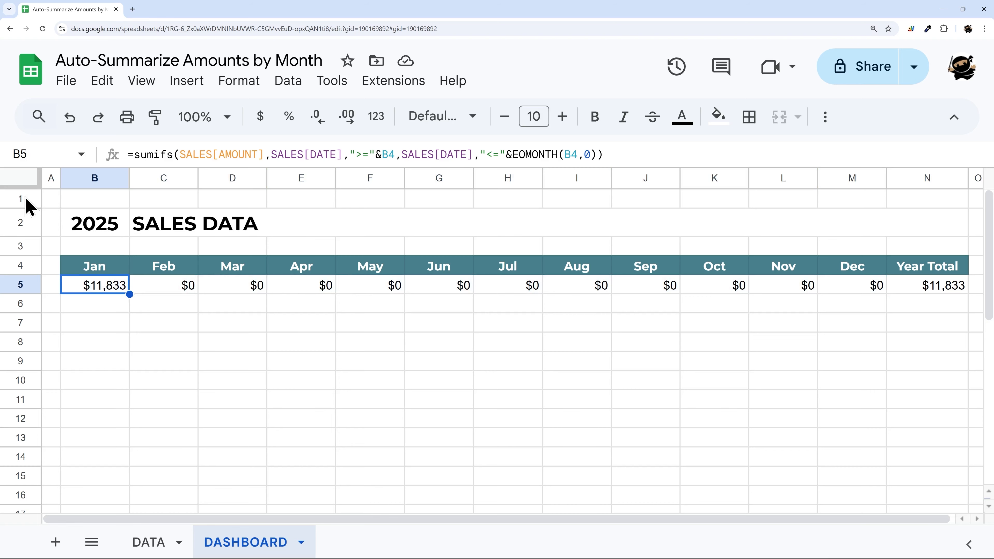
pyautogui.moveTo(28, 203); pyautogui.dragTo(24, 382)
pyautogui.click(89, 231)
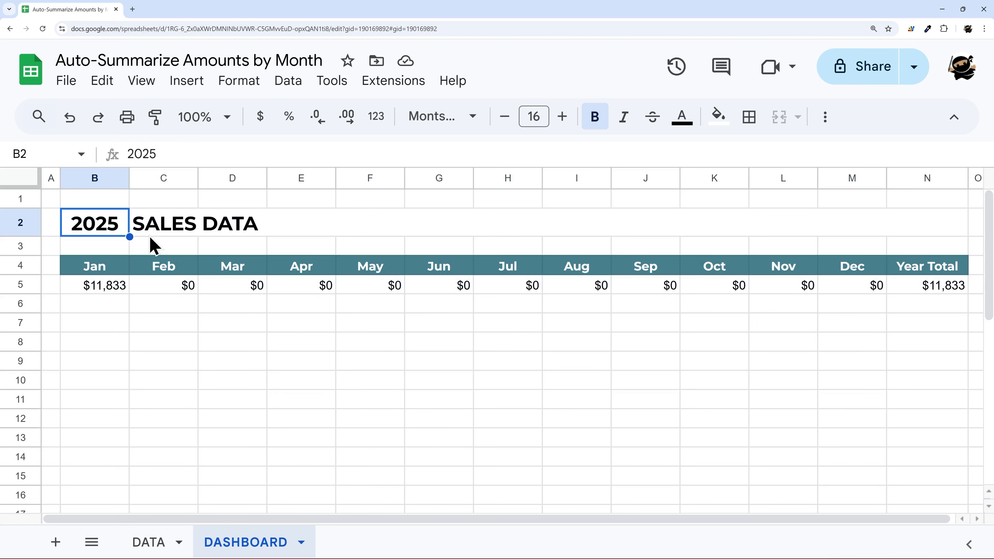